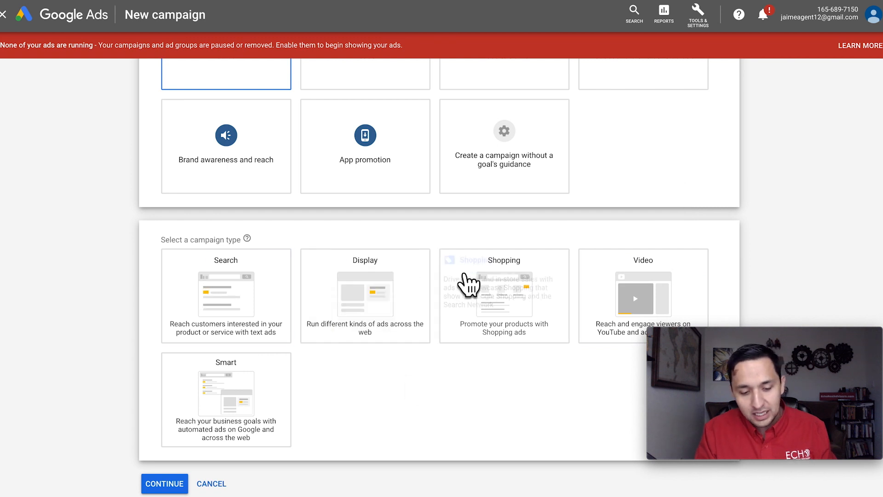
- Examine the campaign types available for the Leads and Website traffic goals
scroll(390, 281, up, 3)
click(354, 195)
scroll(354, 198, down, 3)
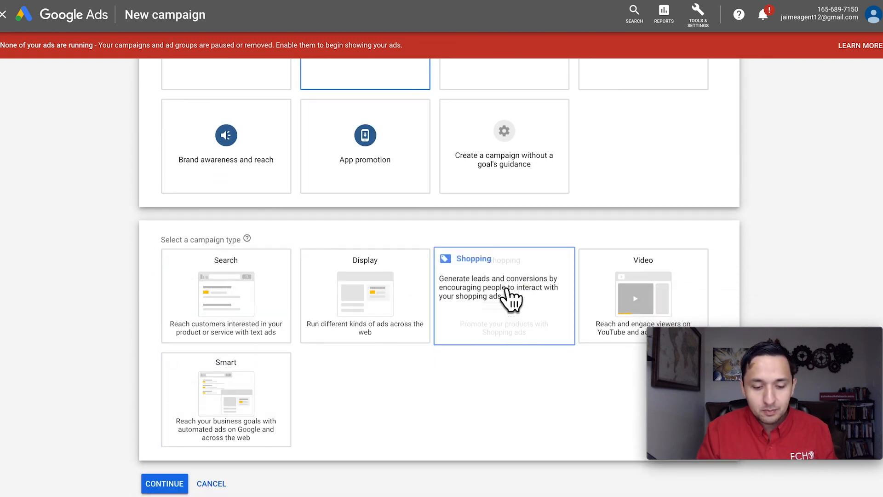
scroll(656, 272, up, 3)
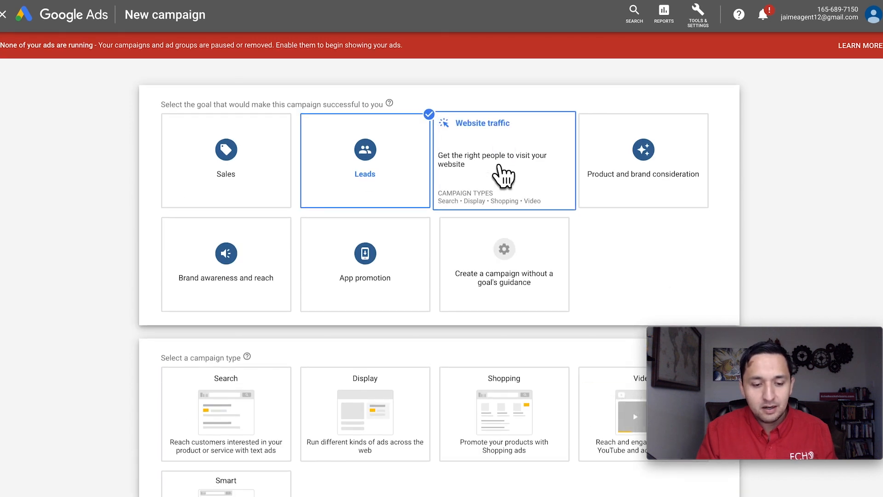
scroll(504, 174, down, 1)
scroll(134, 134, up, 1)
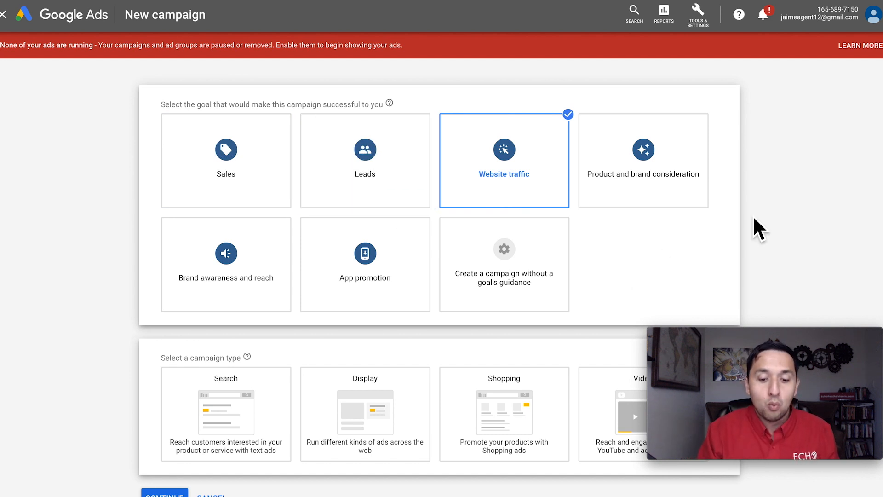
- Examine the campaign types for the Product and brand consideration, Brand awareness and reach, and App promotion goals
click(657, 157)
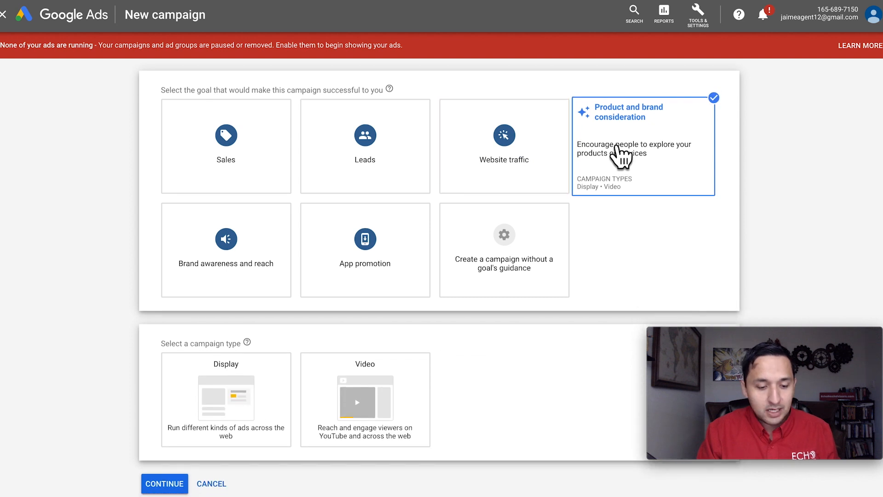
click(205, 244)
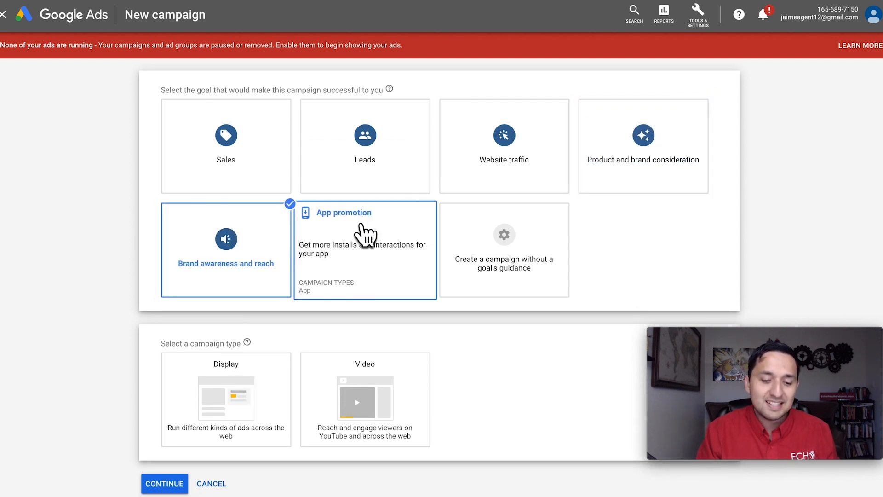
click(382, 234)
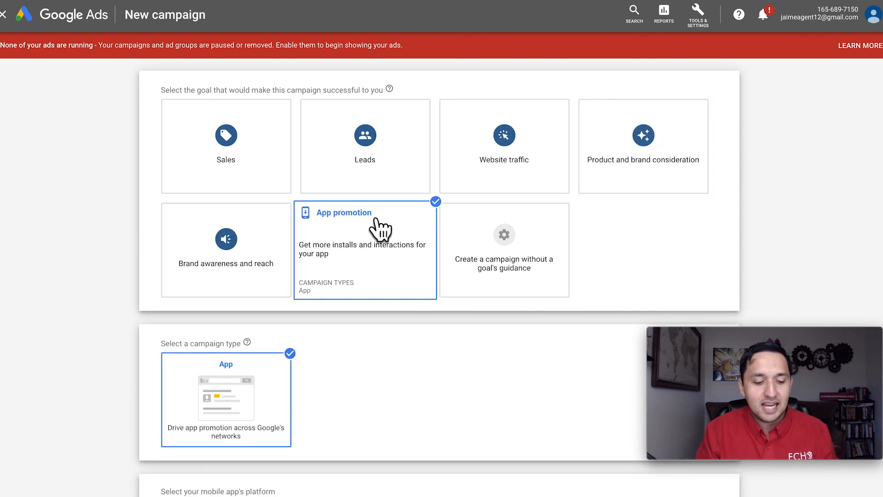
click(660, 144)
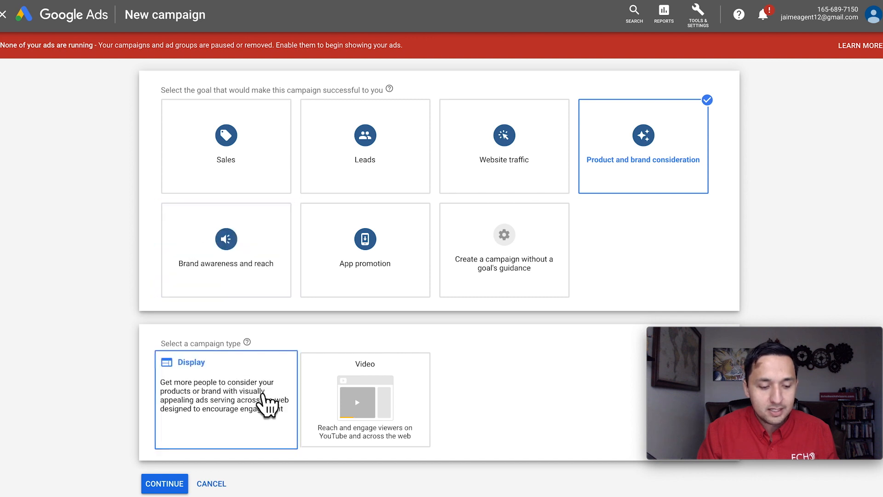
click(256, 253)
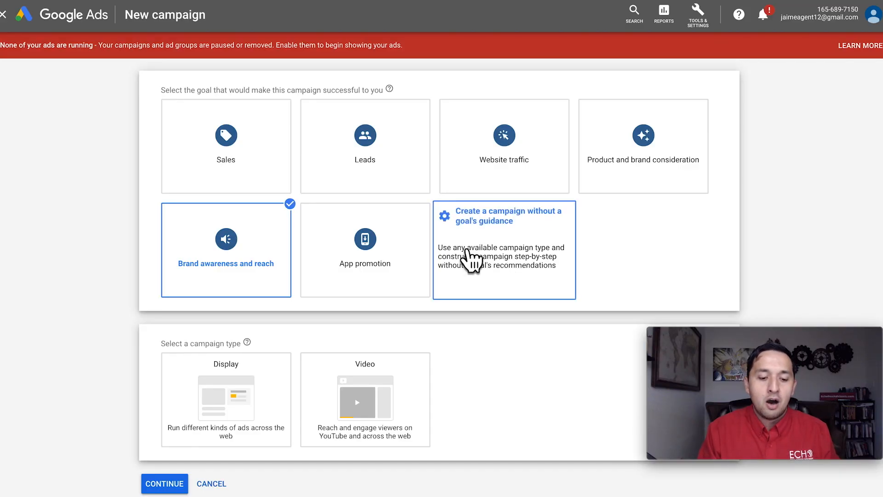
- Select the option to create a campaign without a goal's guidance and examine the subtypes of its Video campaign type
click(468, 253)
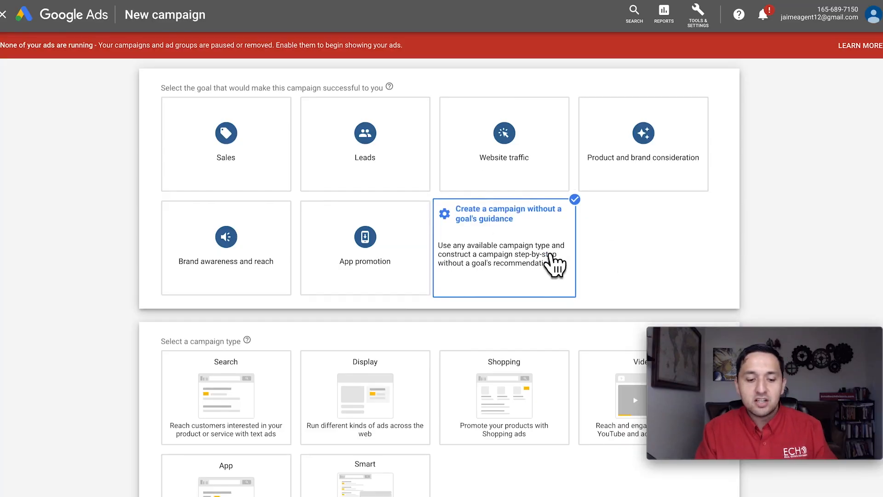
scroll(555, 257, down, 2)
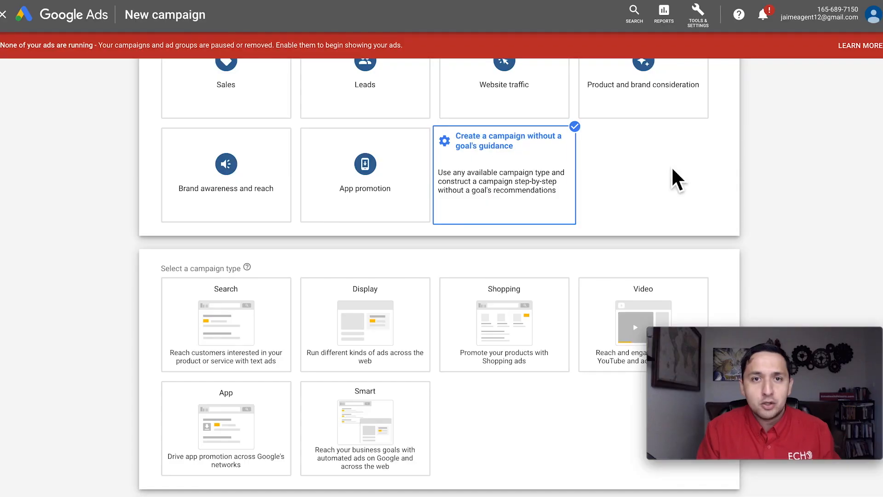
scroll(710, 196, down, 2)
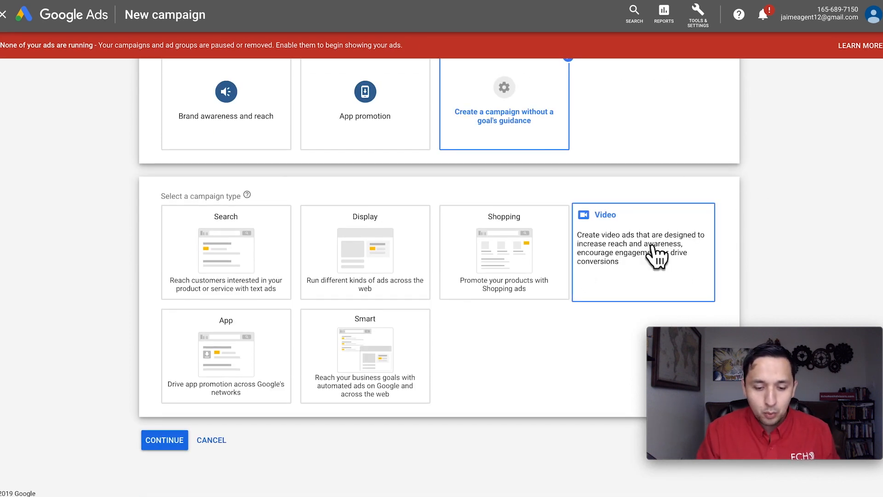
click(657, 256)
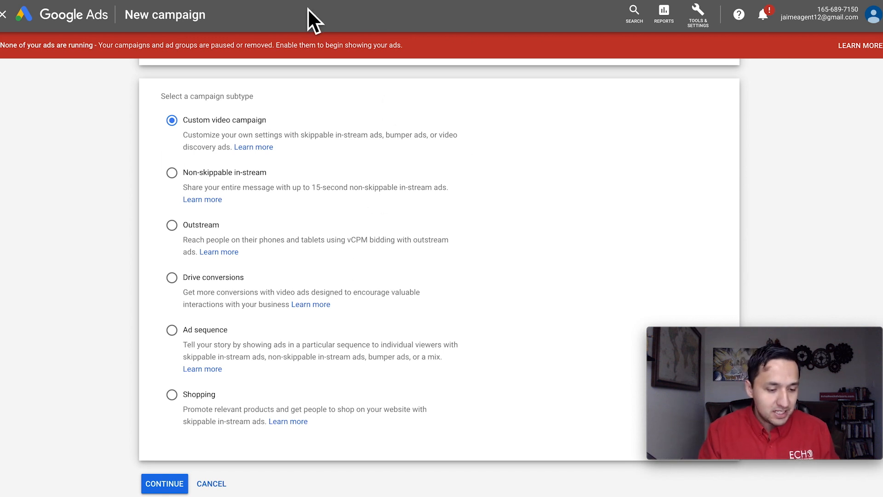
scroll(290, 366, up, 10)
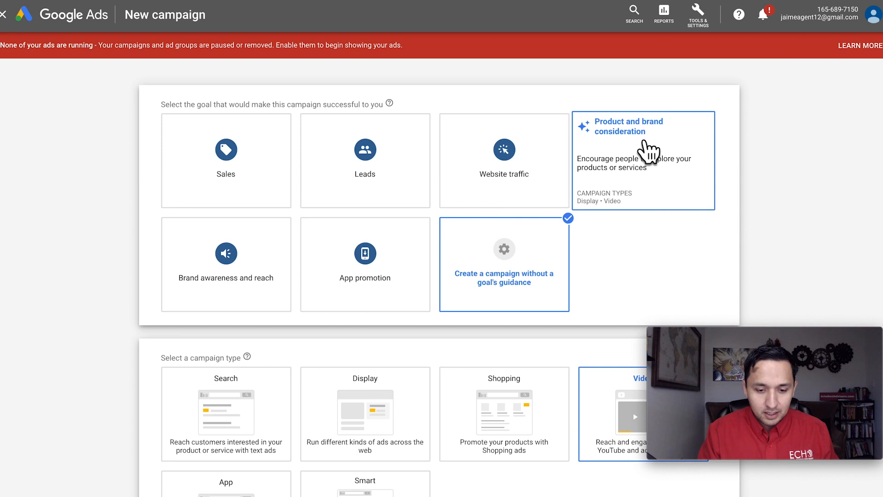
- Compare the Video campaign subtypes under Product and brand consideration with those offered without a goal's guidance
click(621, 131)
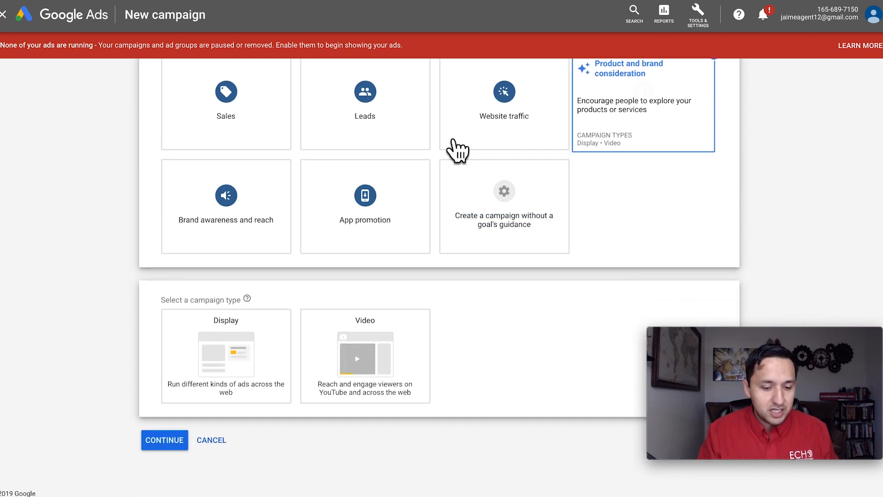
click(369, 332)
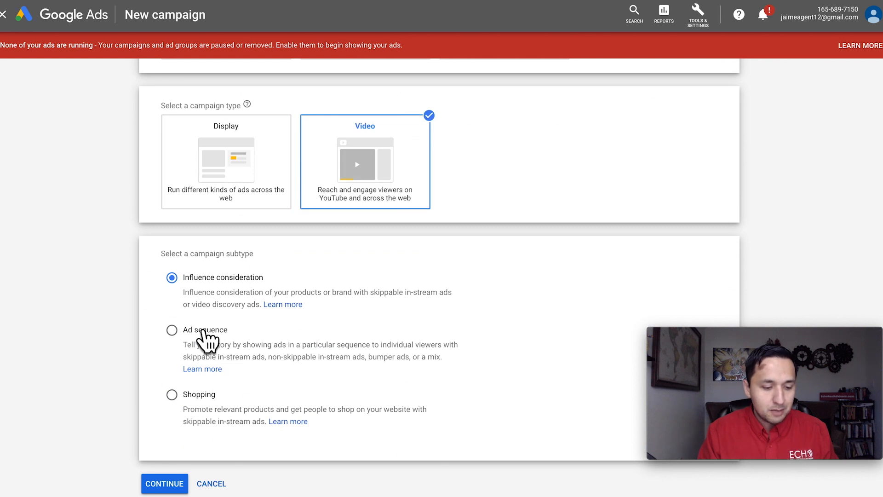
scroll(302, 389, up, 5)
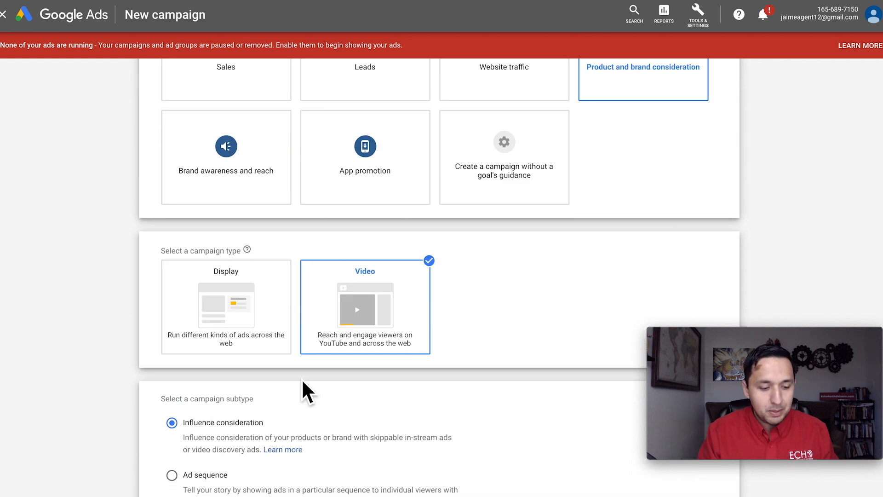
click(504, 261)
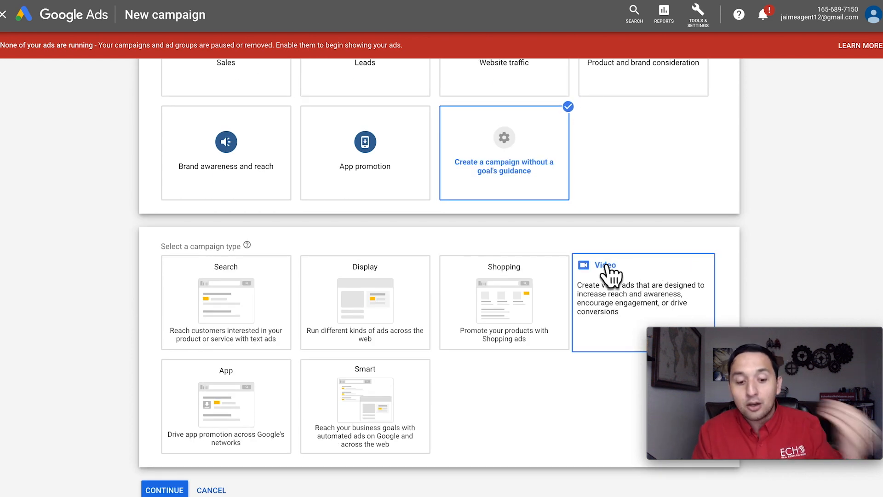
click(607, 266)
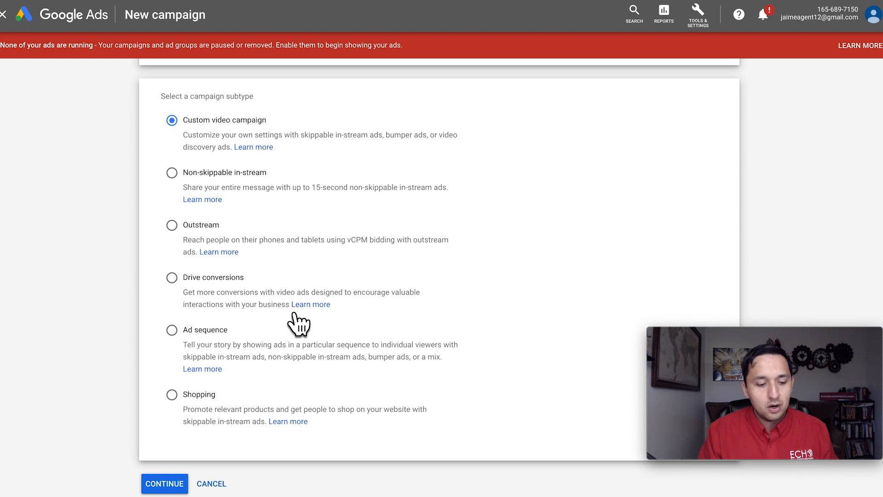
- Examine the Video campaign subtype offered for the Leads goal, and look over the tools and settings options
scroll(232, 284, up, 10)
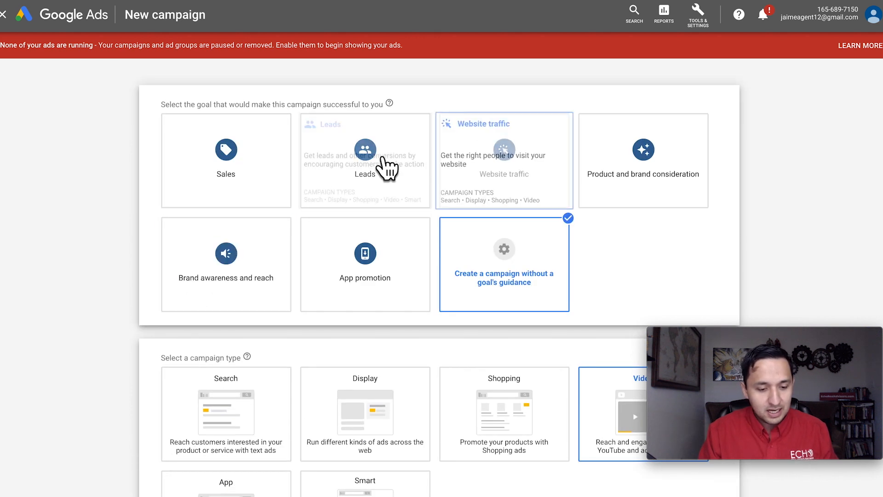
click(353, 156)
click(586, 254)
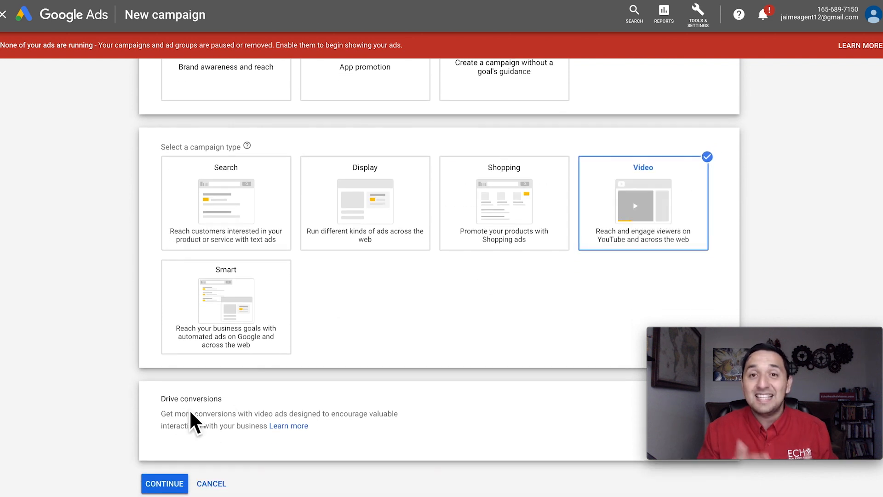
scroll(193, 418, up, 5)
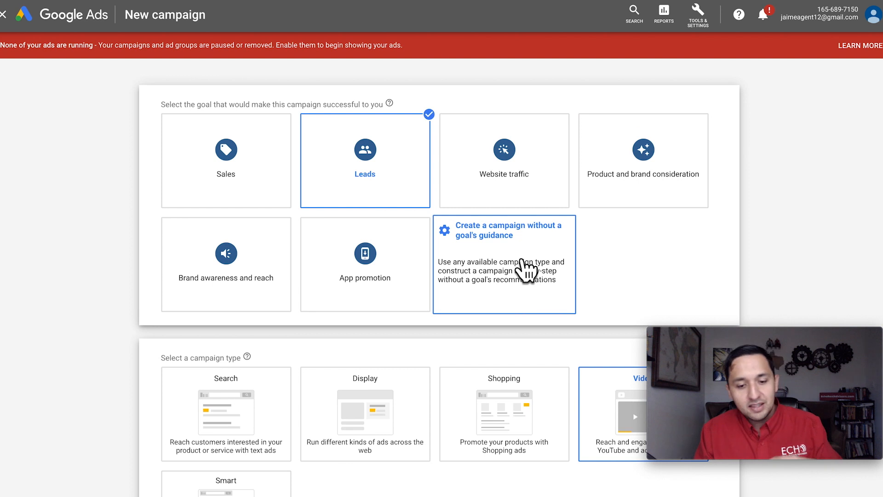
click(711, 18)
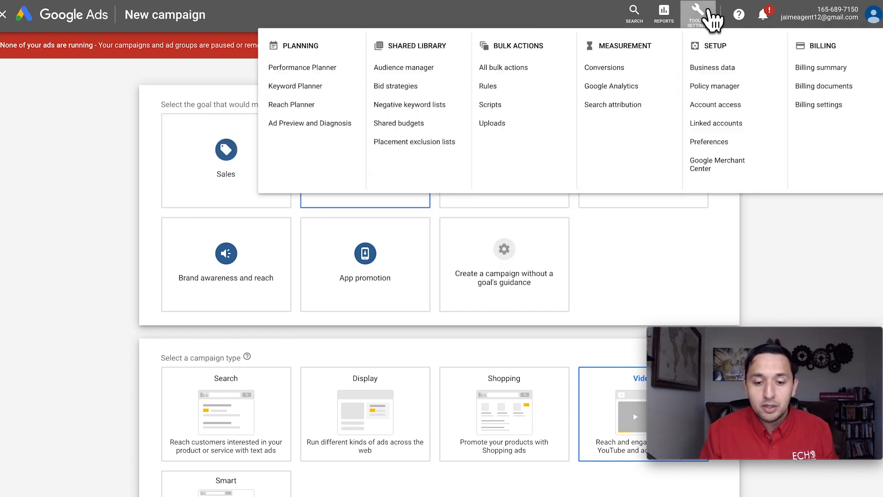
click(657, 274)
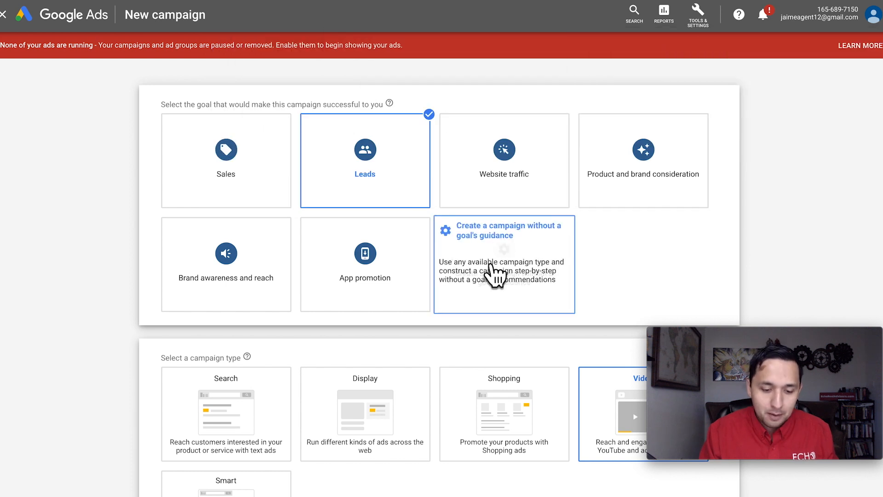
- Choose to create the campaign without a goal's guidance as a custom video campaign and continue to its settings
click(496, 272)
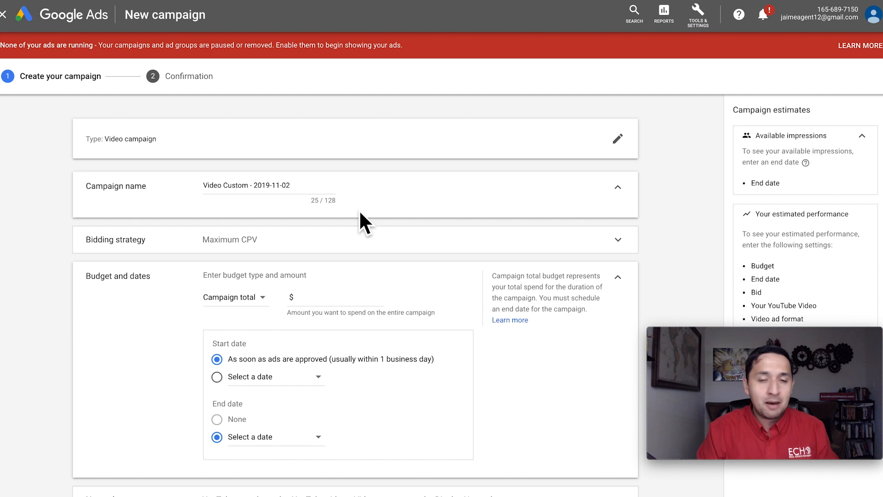
- Shorten the campaign name to the date without separators, 20191102
click(262, 185)
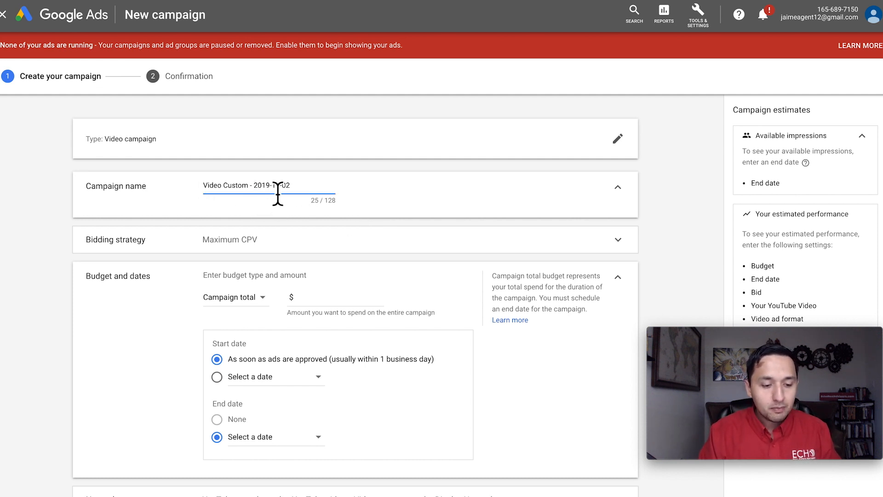
click(253, 185)
key(BackSpace)
key(BackSpace)
key(BackSpace)
key(BackSpace)
key(BackSpace)
key(BackSpace)
key(BackSpace)
key(BackSpace)
key(BackSpace)
key(BackSpace)
key(BackSpace)
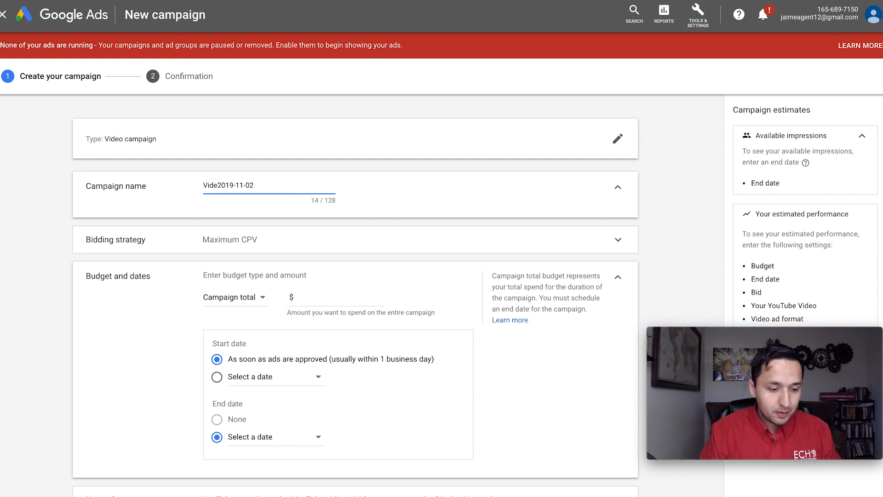
key(BackSpace)
key(BackSpace)
key(BackSpace)
key(BackSpace)
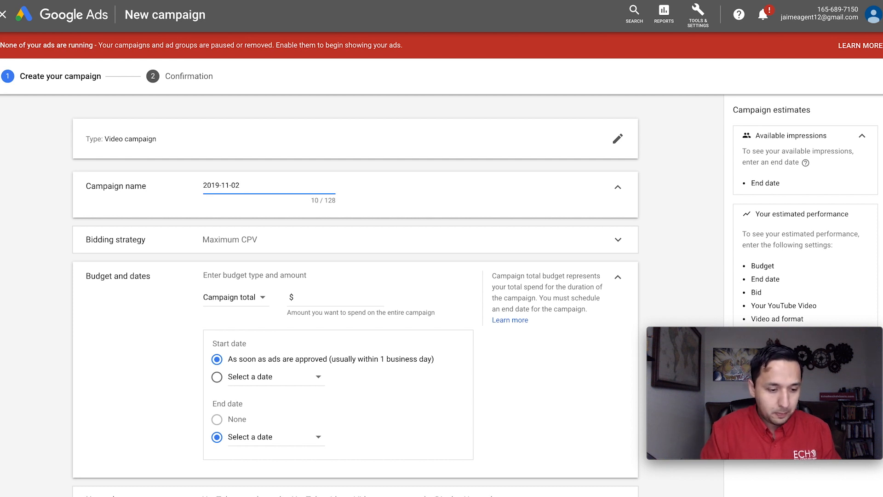
key(BackSpace)
key(Right)
key(Right)
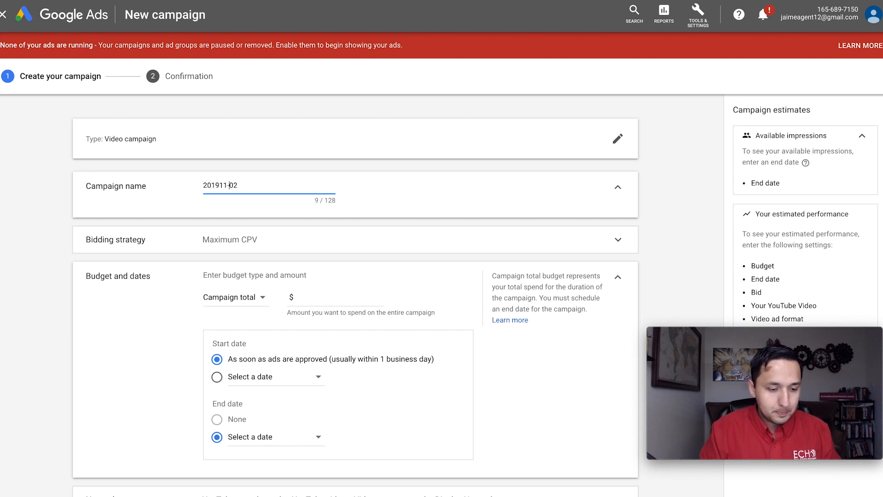
key(Delete)
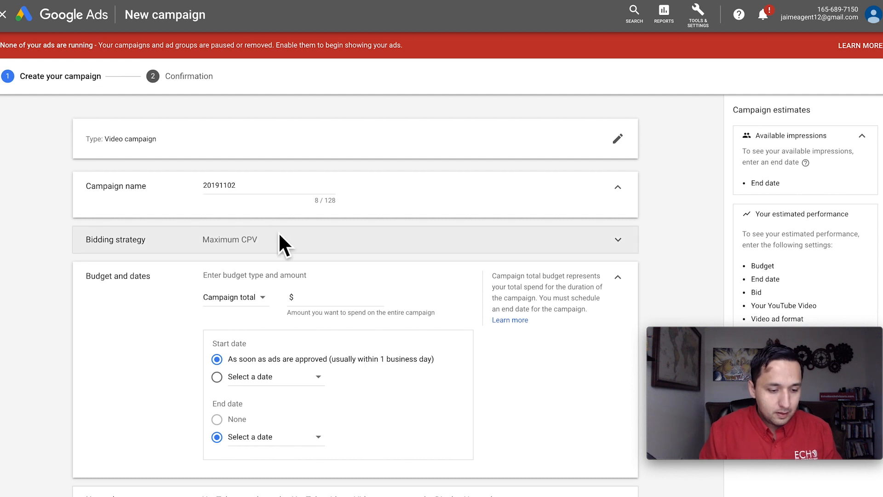
- Expand the bidding strategy settings, review the available bid strategies and keep Maximum CPV
click(278, 233)
click(244, 254)
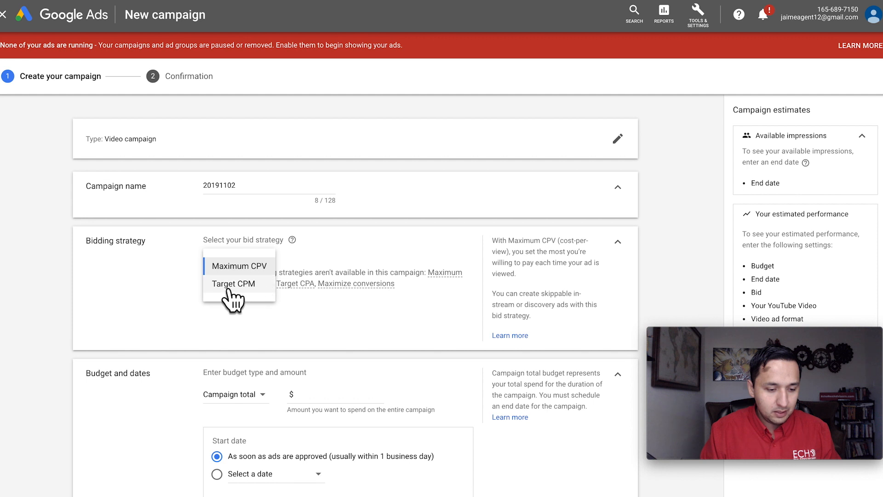
click(346, 246)
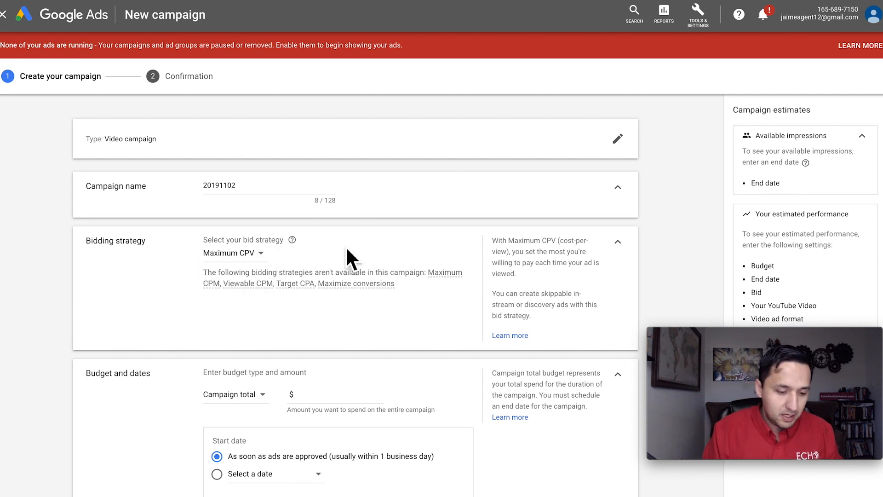
- Set the budget type to Daily with an amount of $10, and open the delivery method options
scroll(346, 249, down, 1)
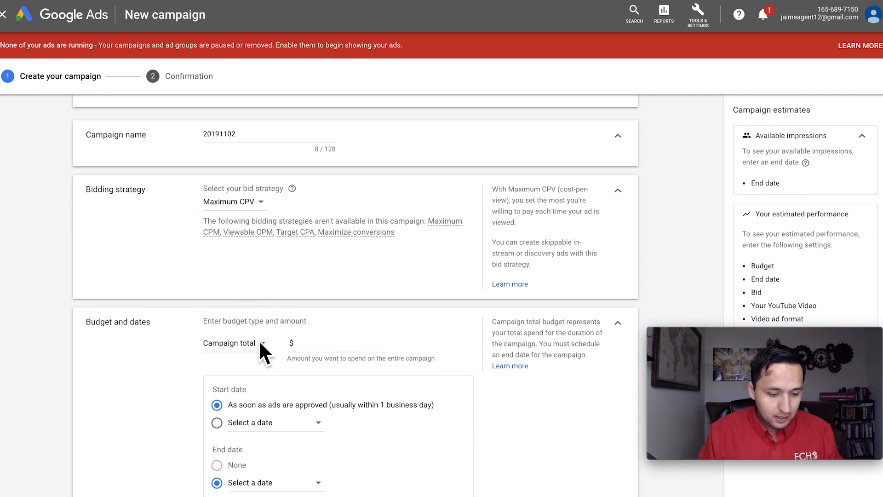
click(238, 349)
click(230, 357)
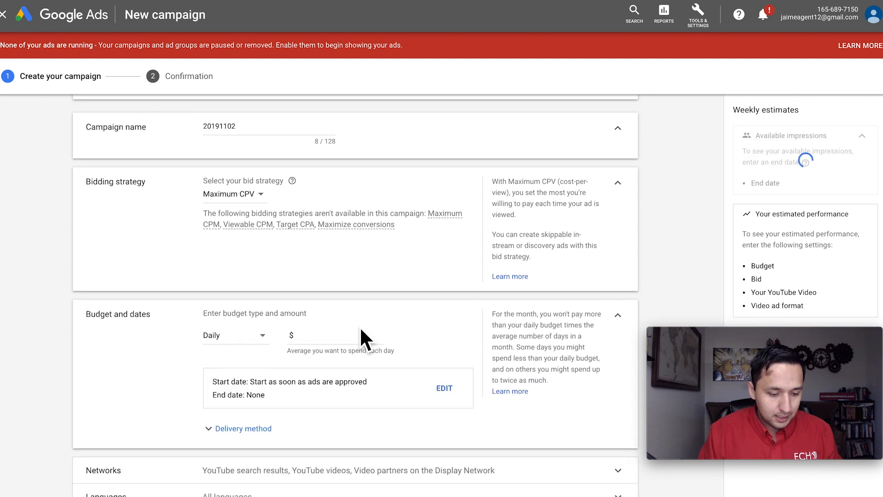
click(360, 327)
text(10)
scroll(358, 328, down, 2)
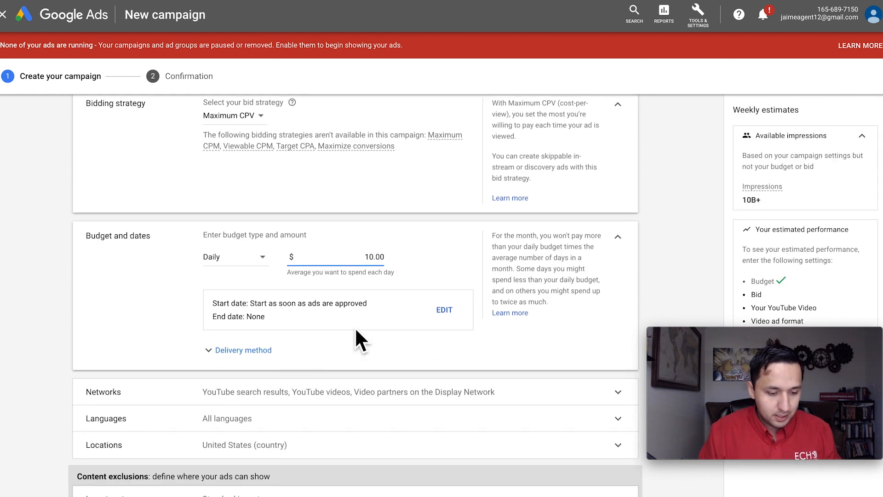
click(254, 351)
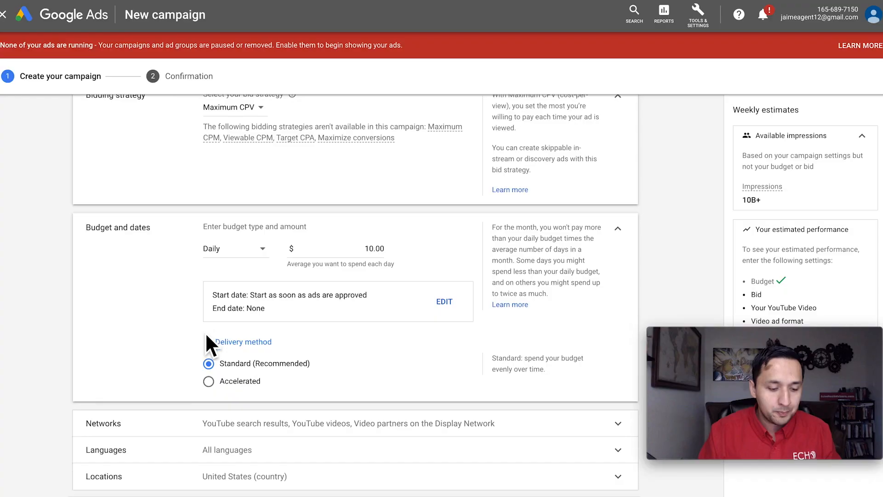
- Expand the Networks settings and exclude video partners on the Display Network and YouTube search results, keeping only YouTube videos
scroll(205, 340, down, 1)
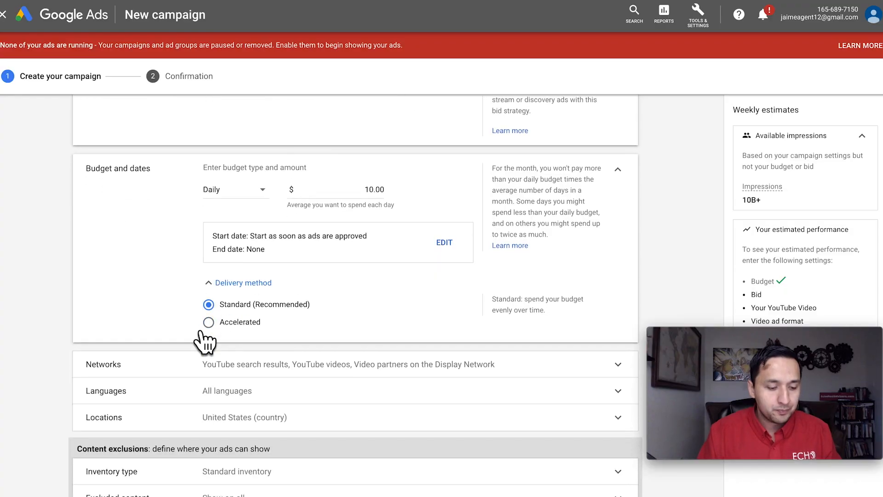
click(313, 361)
scroll(316, 363, down, 1)
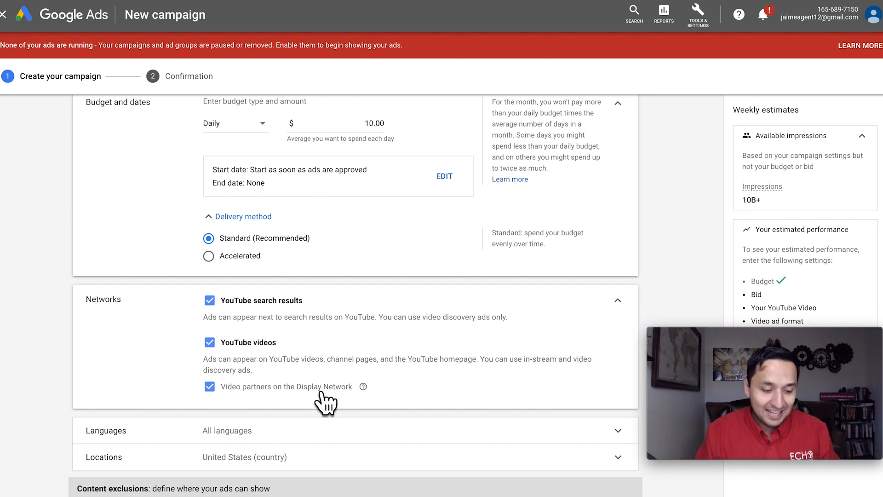
click(210, 387)
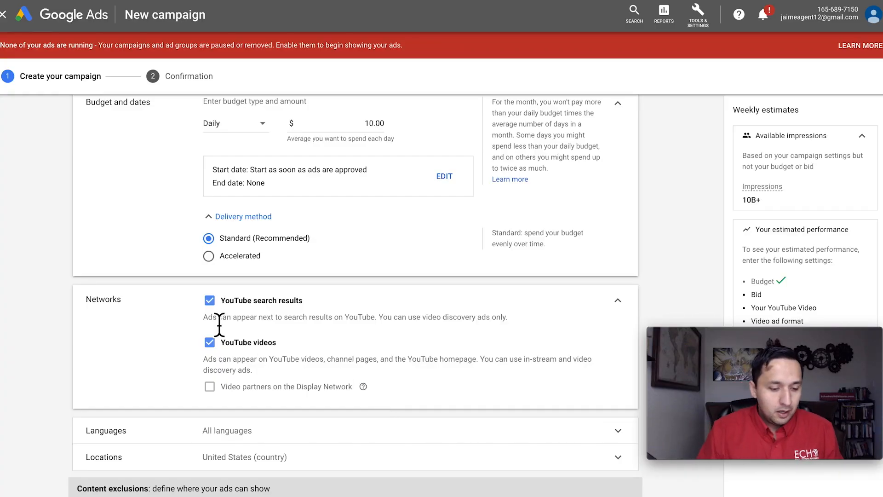
click(210, 300)
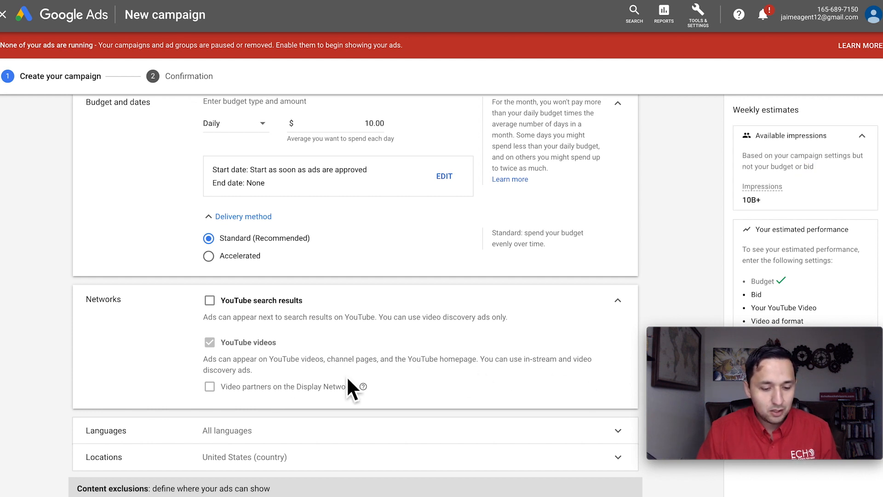
- Add the YouTube abbreviation to the campaign name so it reads 20191102-YT
scroll(348, 380, down, 1)
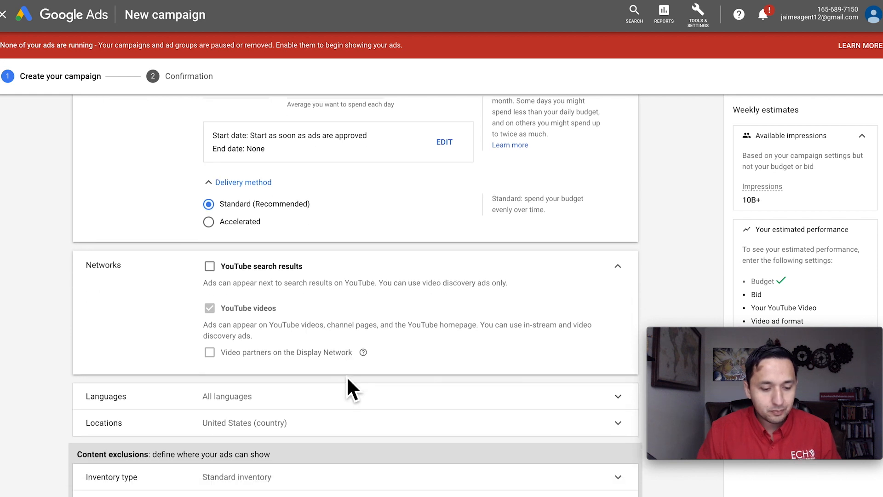
scroll(348, 380, up, 2)
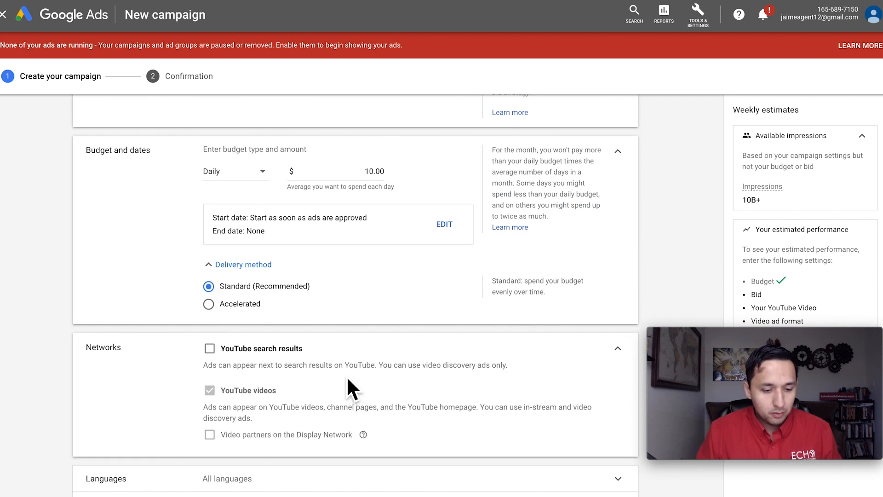
scroll(348, 381, down, 4)
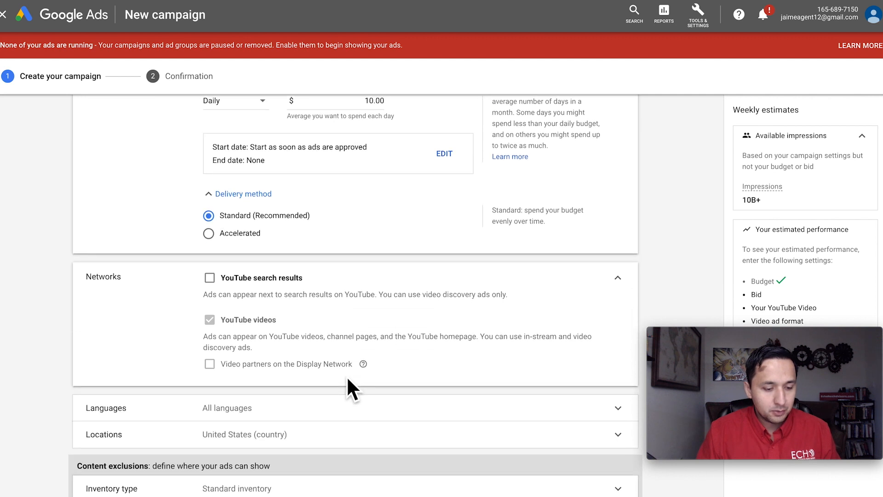
scroll(339, 278, up, 9)
click(263, 181)
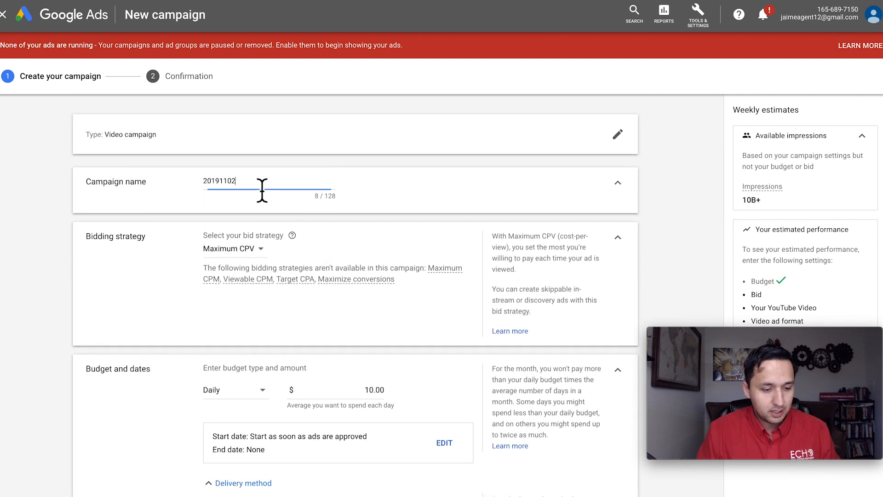
text(YT)
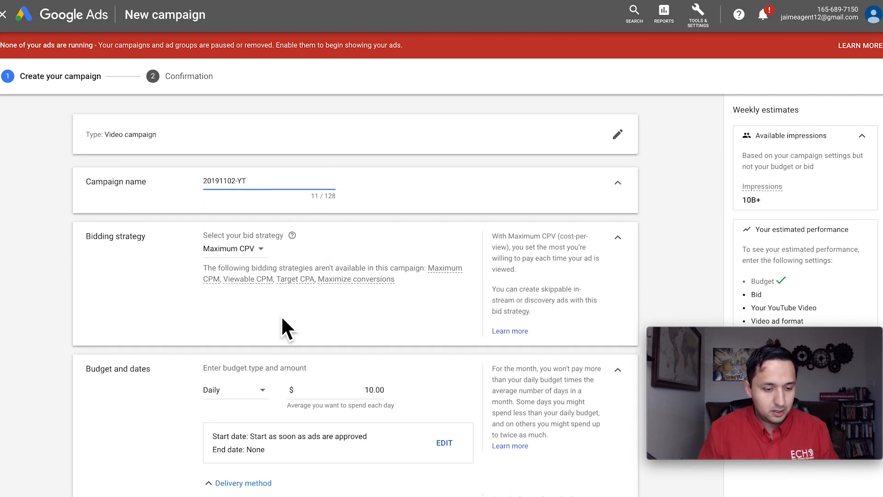
- Expand the Languages settings and choose English as the customers' language
scroll(255, 208, down, 2)
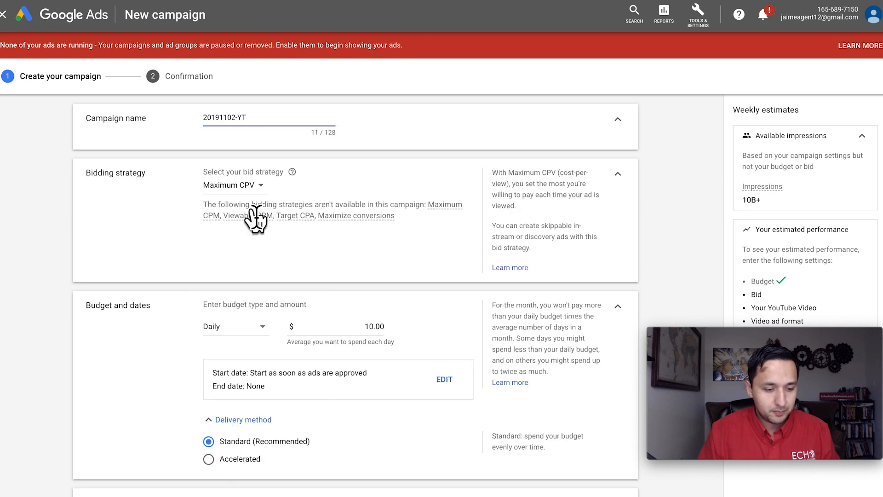
scroll(256, 210, down, 5)
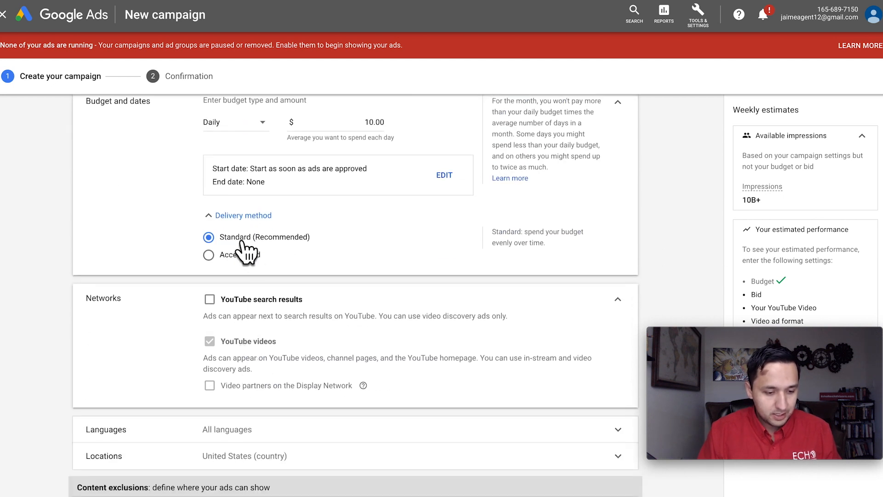
scroll(260, 331, down, 4)
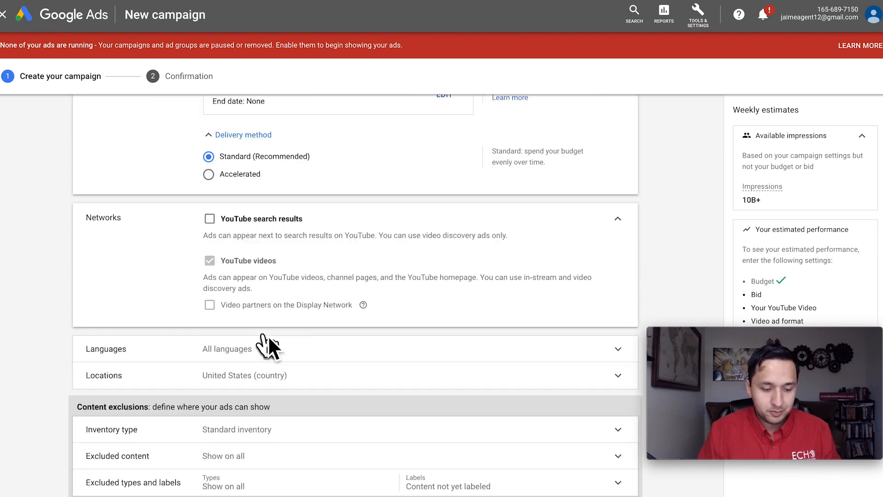
click(258, 264)
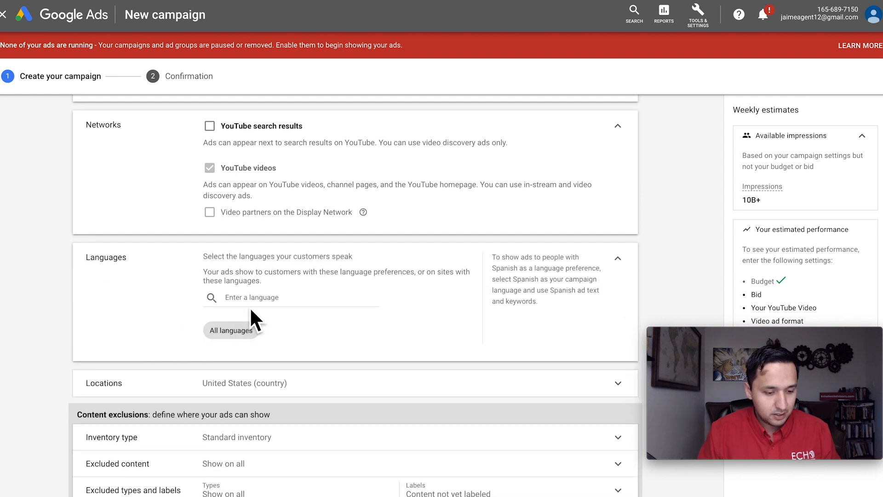
click(251, 304)
click(244, 279)
- Expand the Locations settings and target the state of Texas, United States, as another location
scroll(339, 371, down, 2)
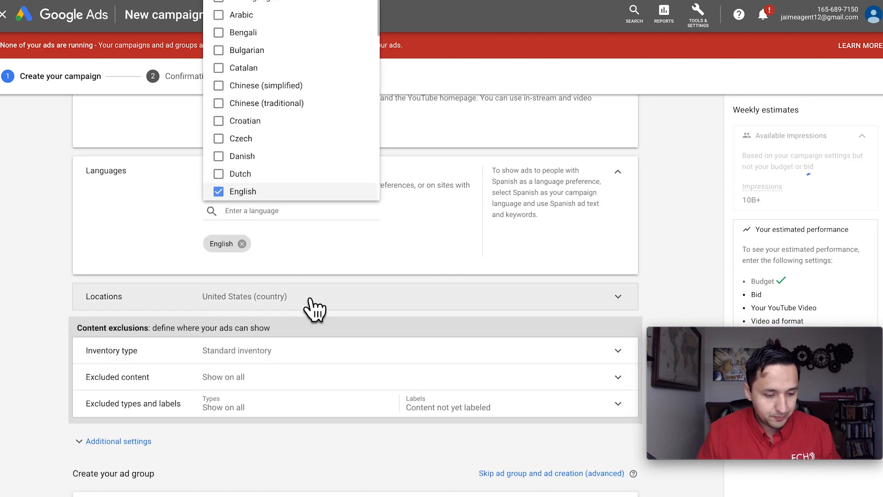
click(309, 299)
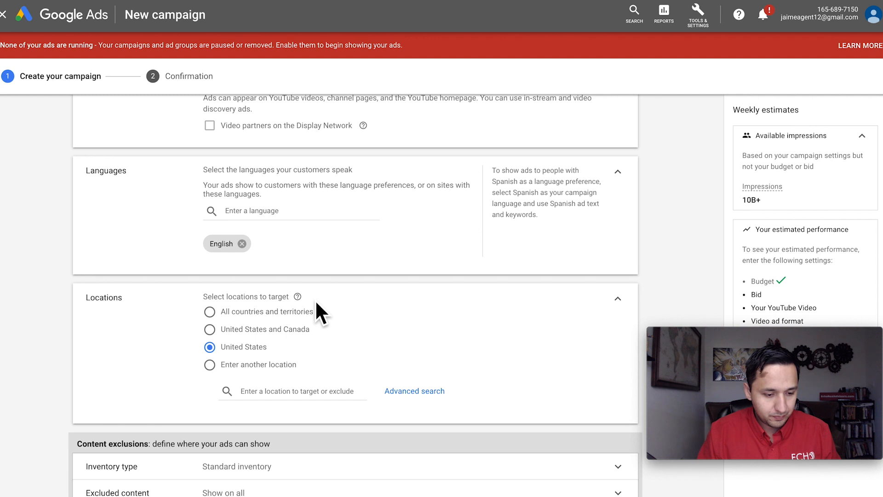
click(331, 394)
text(texas)
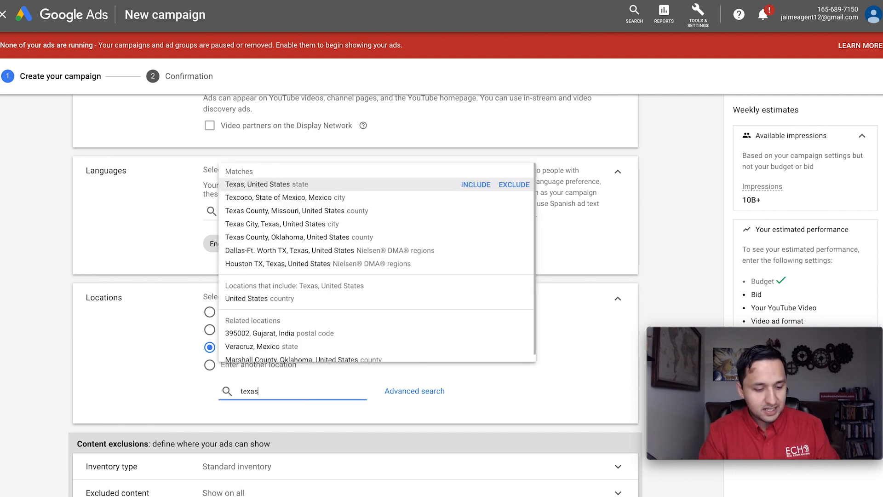
key(Return)
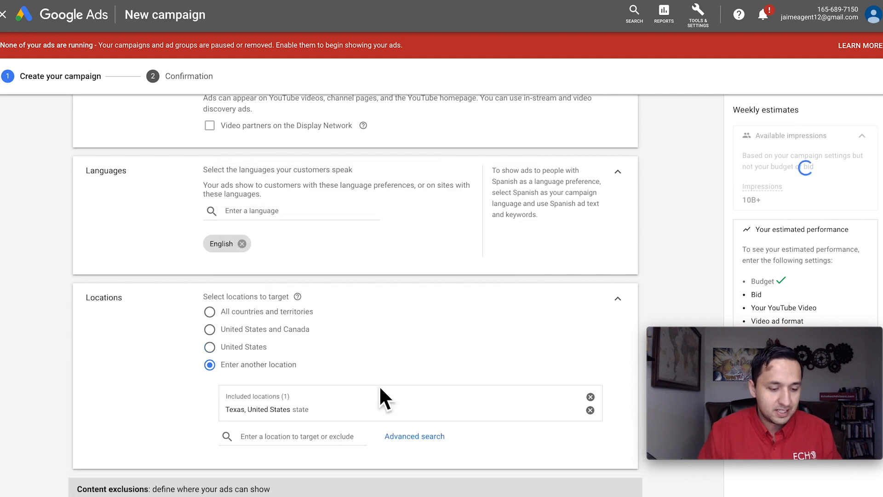
- View the Texas target area on the map in the advanced location search and close it without changes
scroll(379, 385, down, 4)
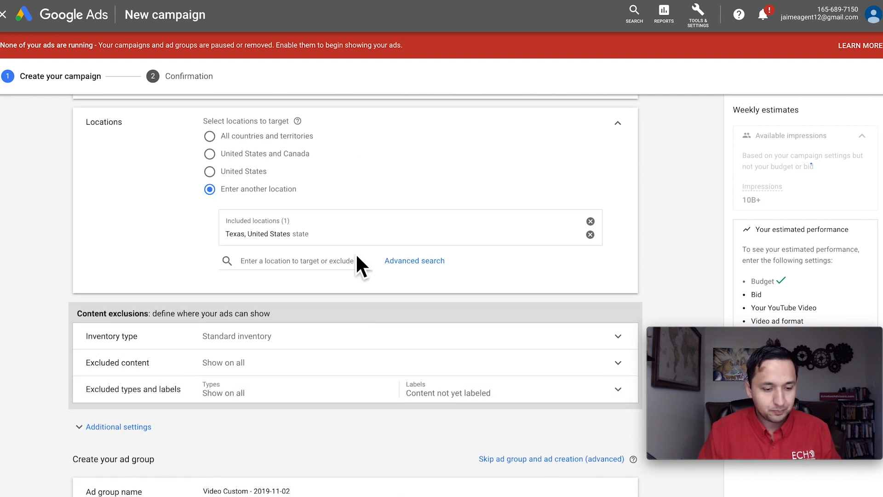
scroll(355, 253, up, 7)
scroll(357, 257, down, 5)
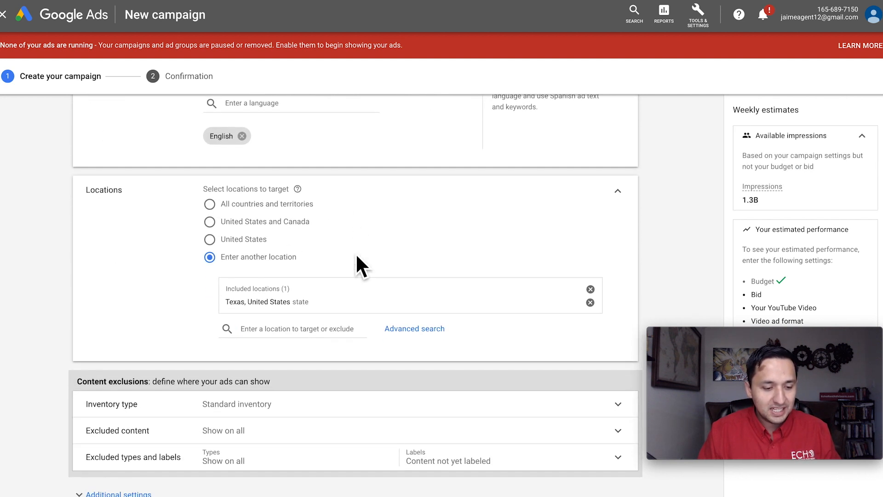
click(414, 329)
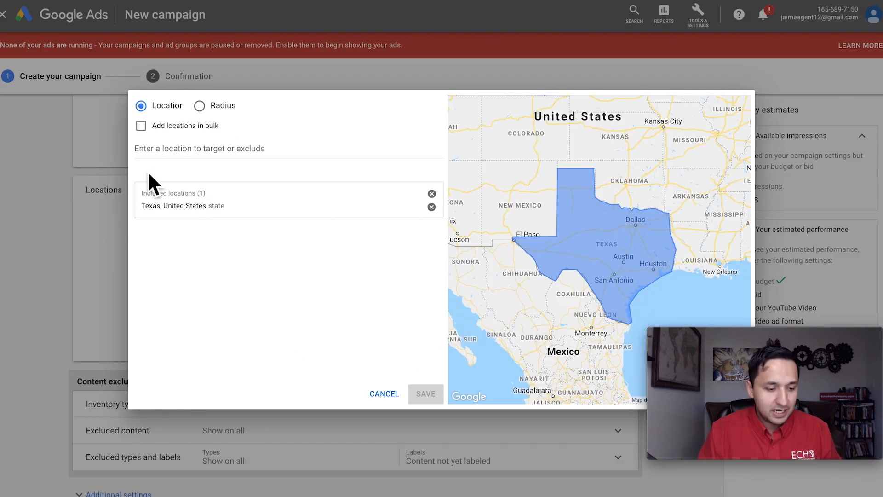
click(364, 394)
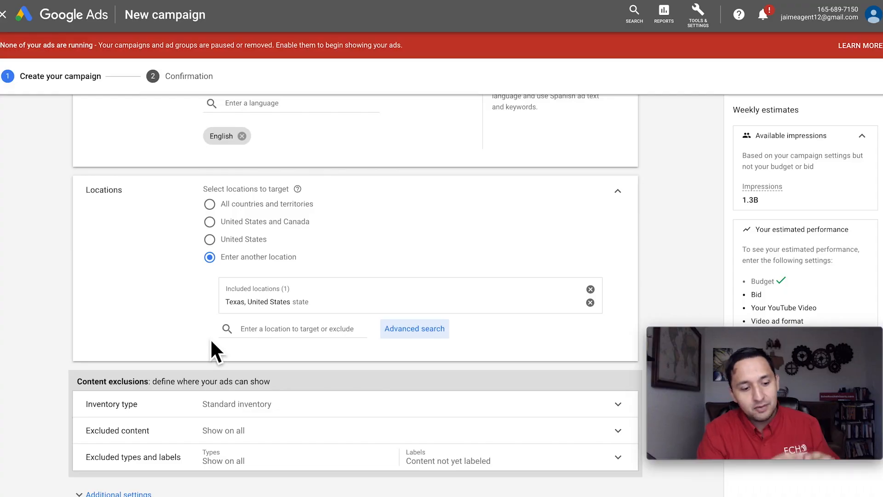
- Add the location and ad topic to the campaign name so it reads 20191102-YT-TX-Avocados
scroll(263, 291, up, 1)
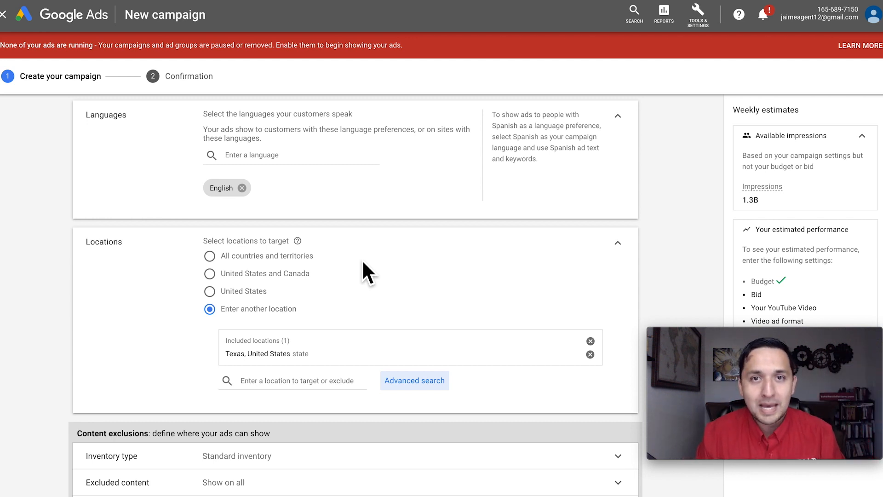
scroll(363, 262, down, 2)
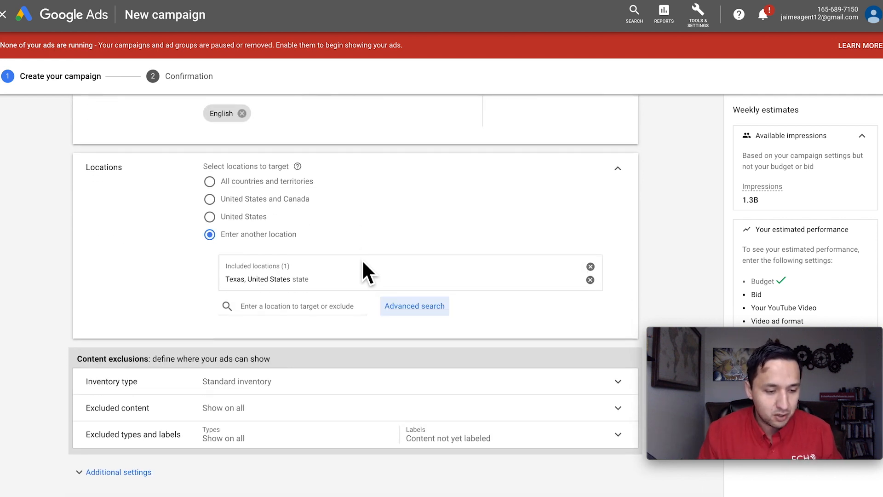
scroll(363, 263, up, 10)
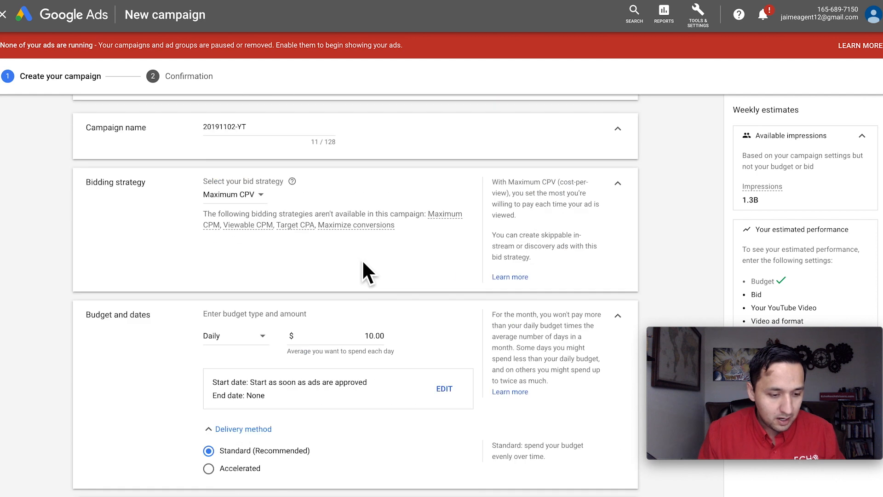
click(262, 167)
text(0_)
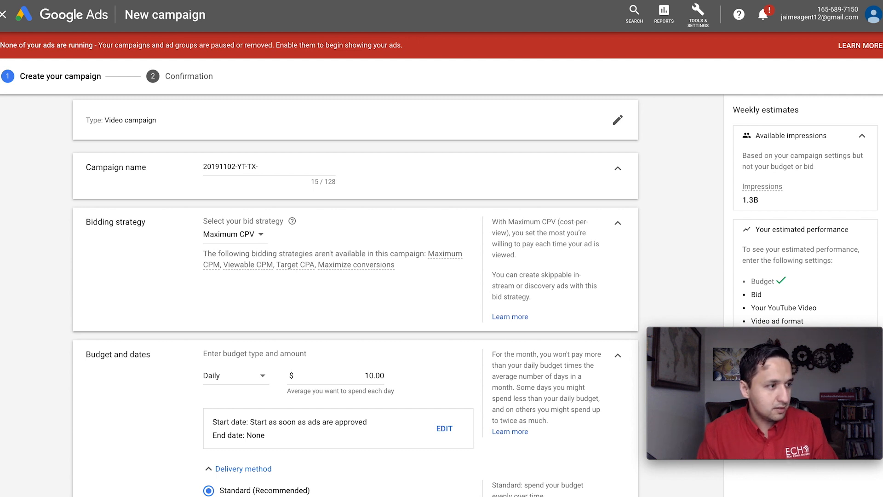
click(286, 172)
text(Avo)
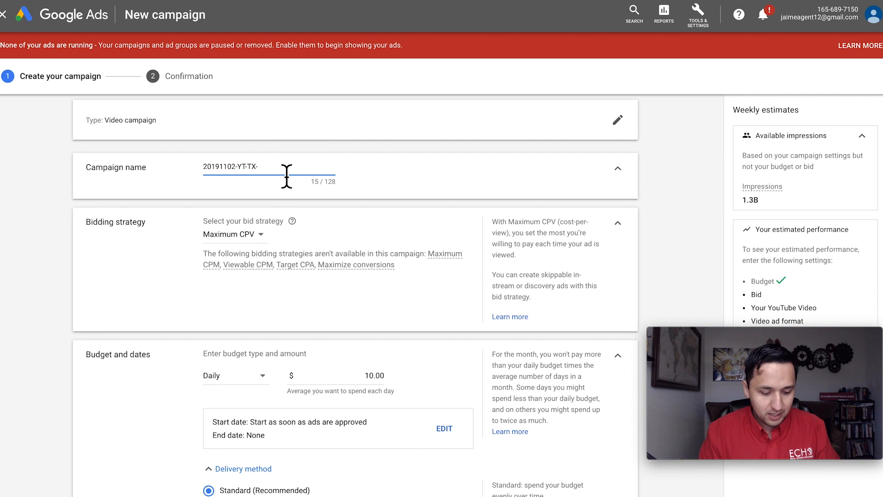
text(cado)
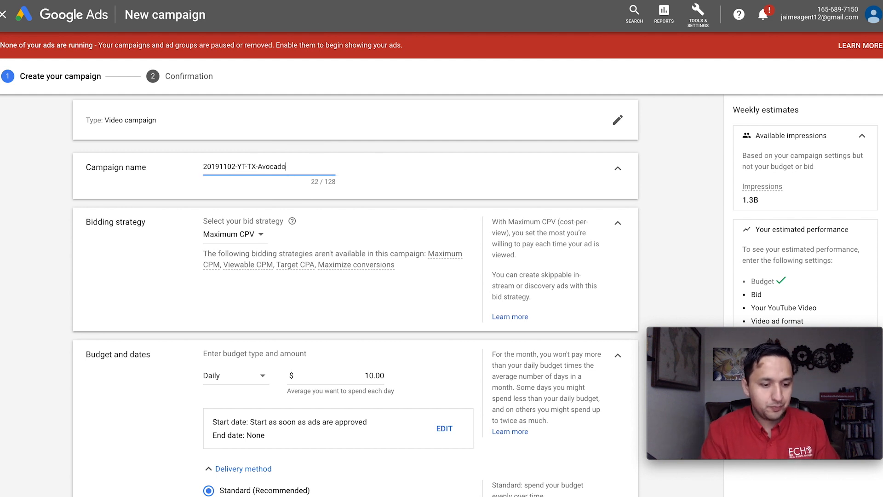
text(s)
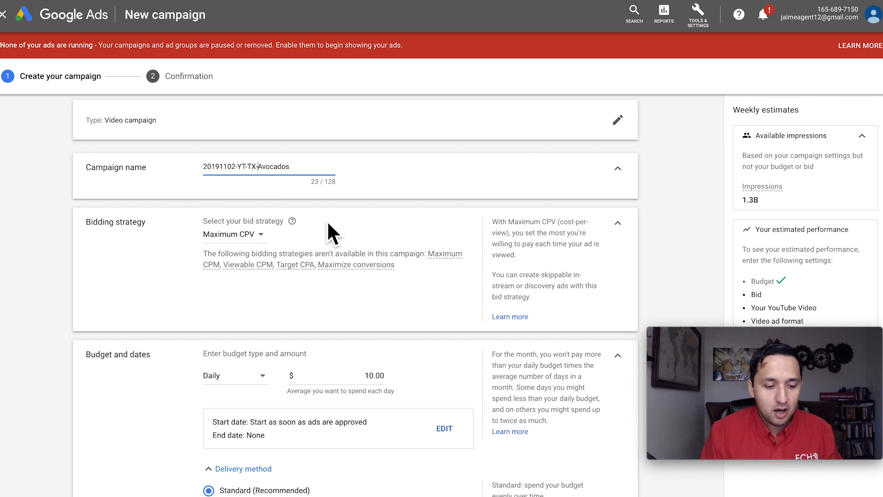
- Expand the inventory type under content exclusions, review the options including Limited inventory, and select Standard inventory
scroll(274, 183, down, 8)
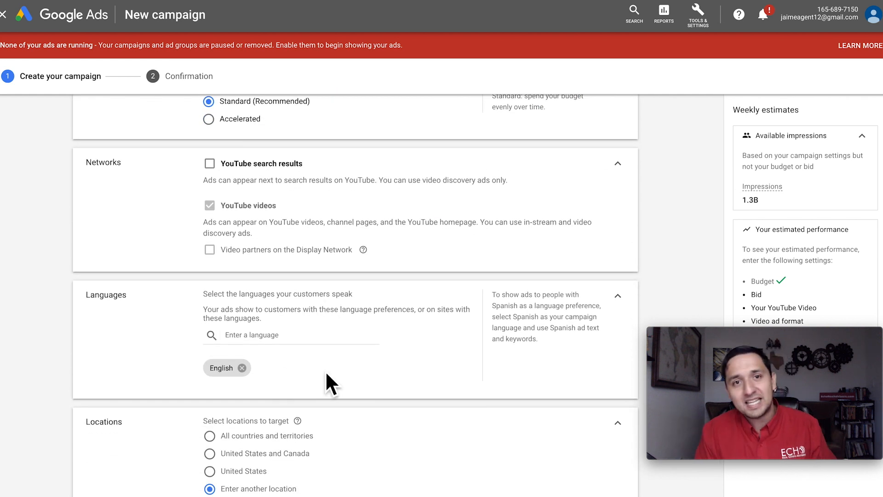
scroll(325, 371, up, 8)
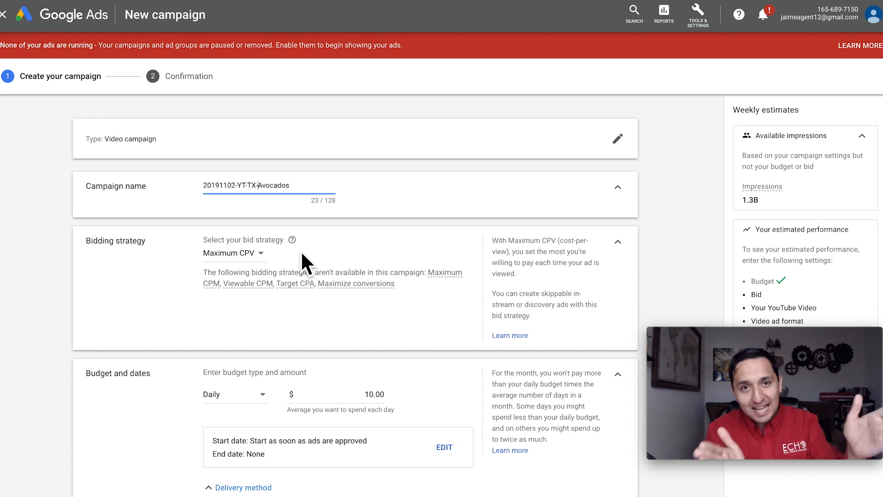
scroll(301, 250, down, 3)
scroll(301, 251, down, 3)
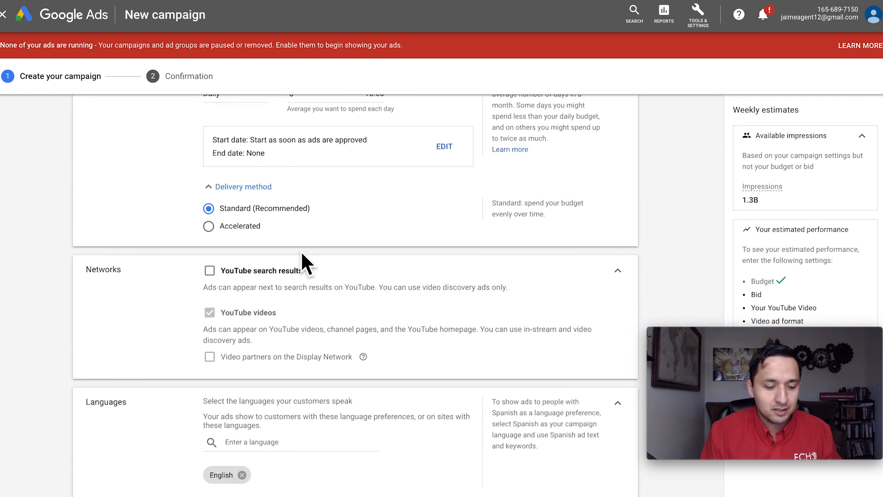
scroll(303, 207, down, 6)
scroll(301, 250, down, 4)
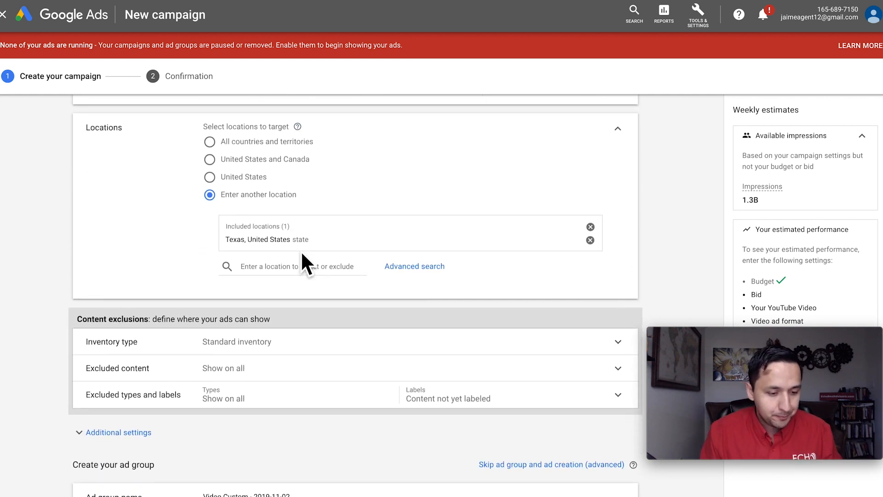
click(282, 209)
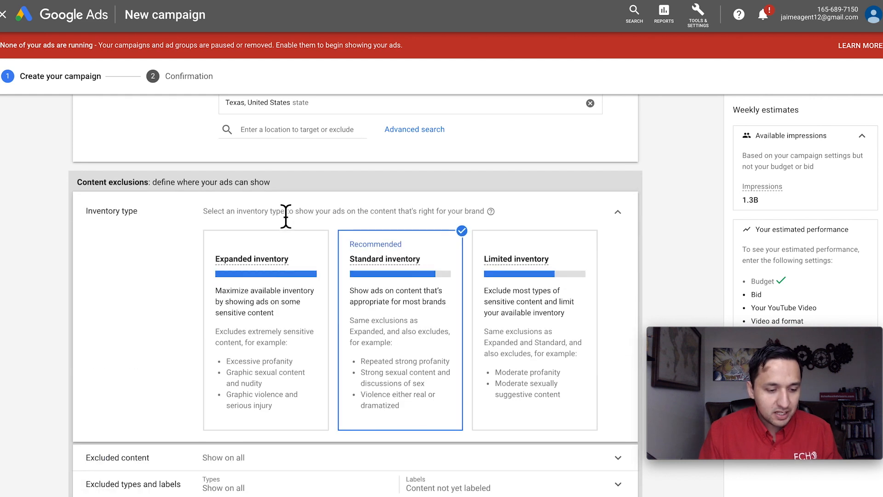
scroll(394, 260, down, 1)
scroll(394, 260, down, 1)
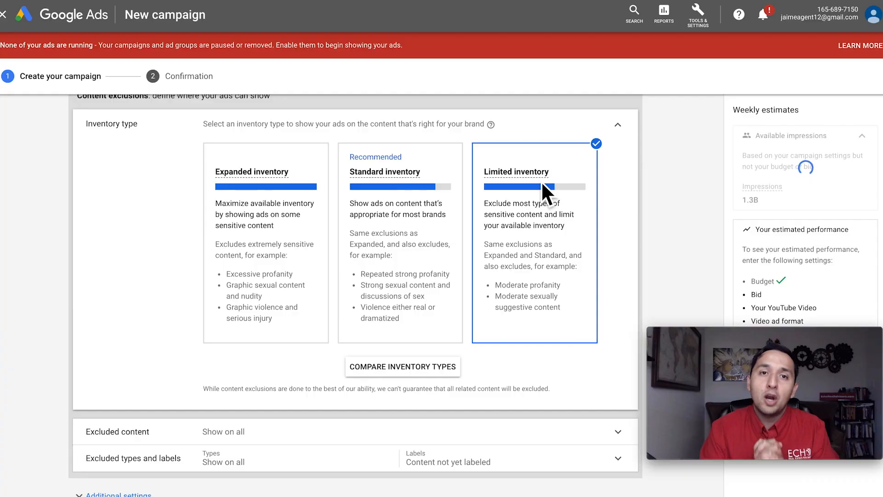
click(385, 228)
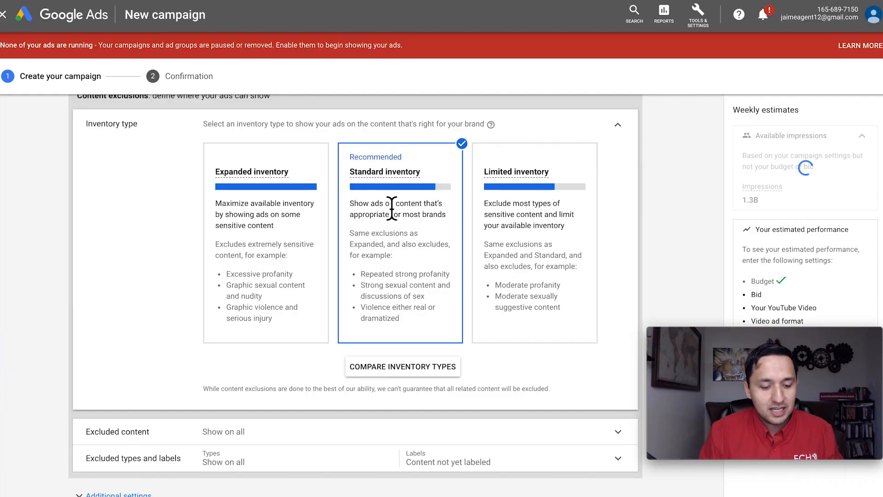
- Try Expanded inventory as the inventory type, and set it back to Standard inventory
scroll(392, 207, down, 1)
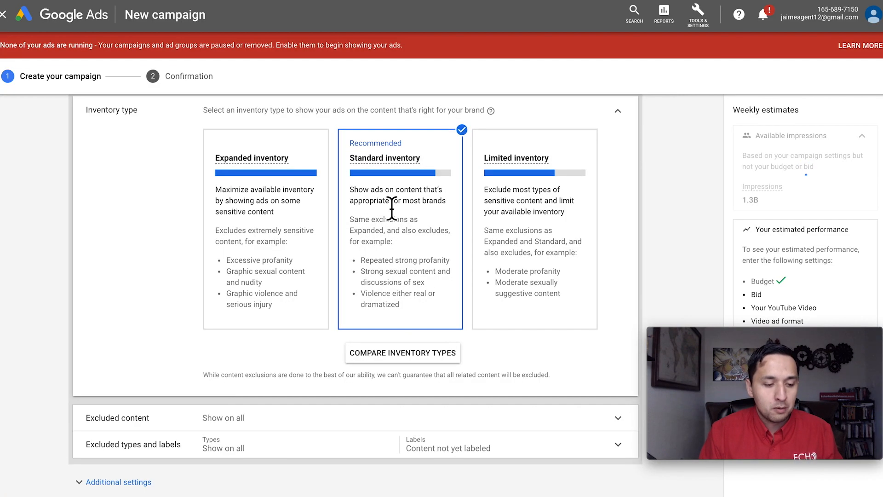
click(257, 265)
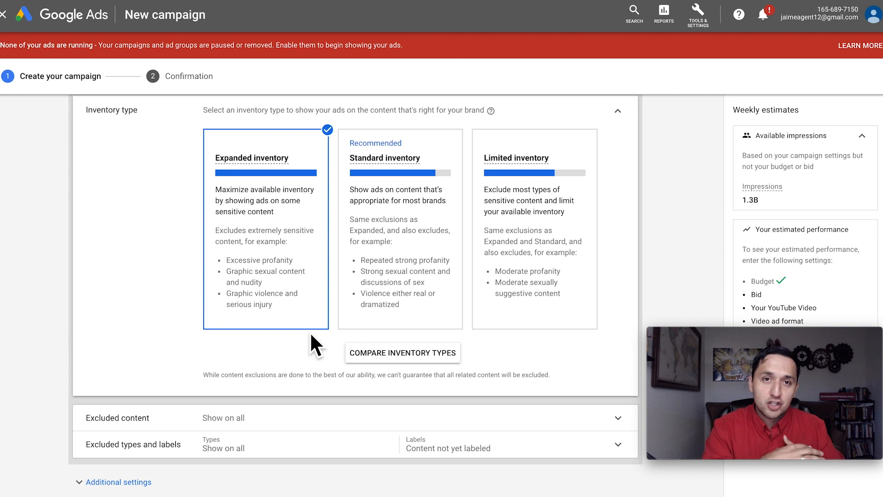
click(436, 269)
scroll(438, 265, down, 2)
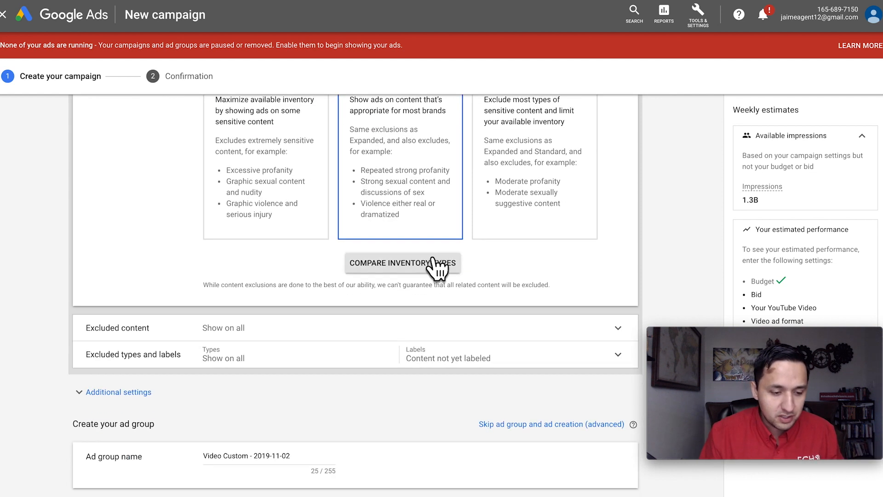
scroll(437, 239, up, 3)
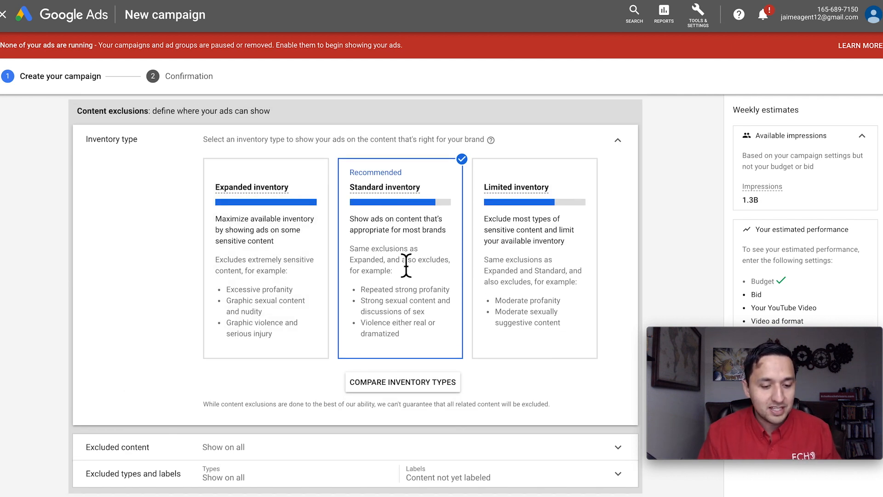
- Expand the excluded content settings, review the sensitive content categories against the inventory types, and collapse them without changes
scroll(406, 264, down, 5)
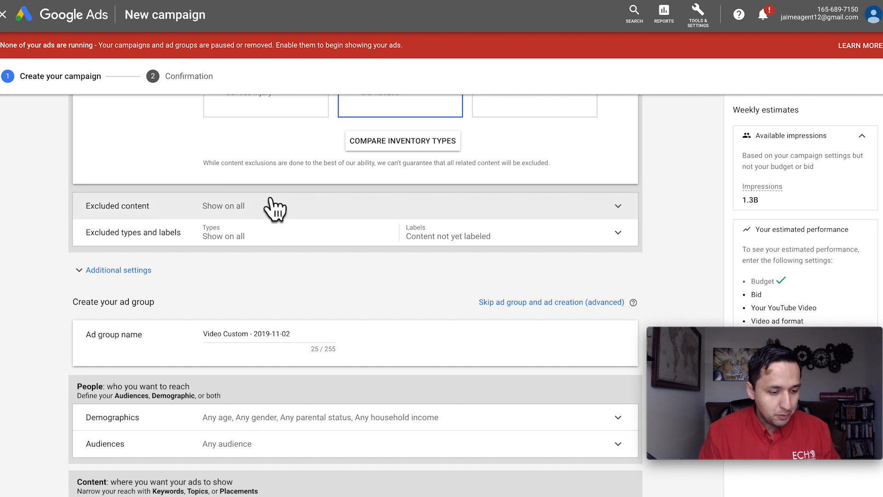
click(271, 202)
scroll(156, 203, down, 1)
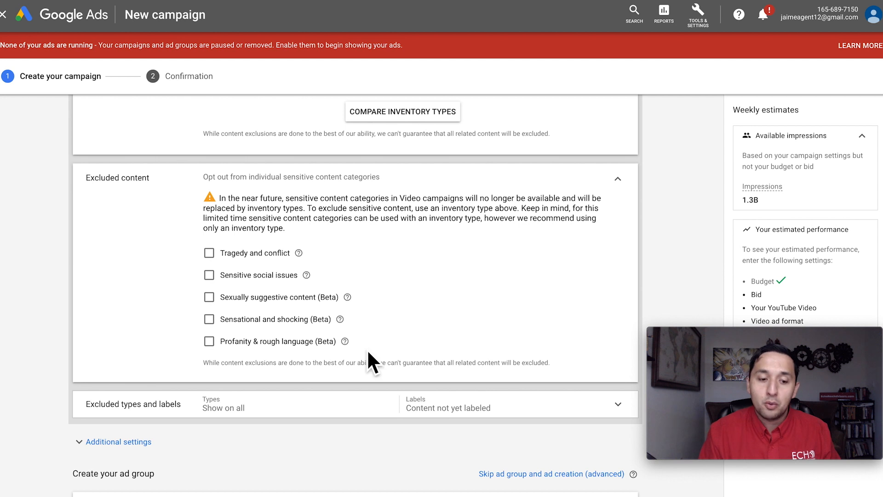
scroll(368, 352, up, 2)
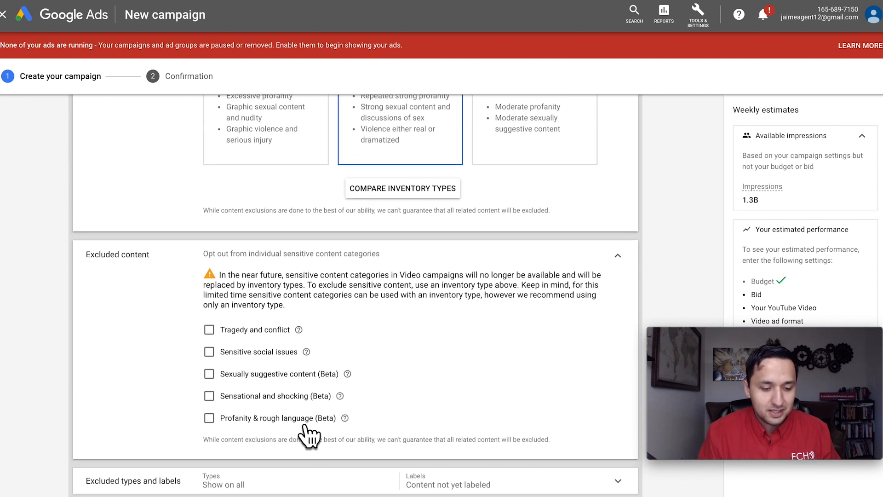
scroll(306, 434, up, 3)
scroll(410, 246, up, 5)
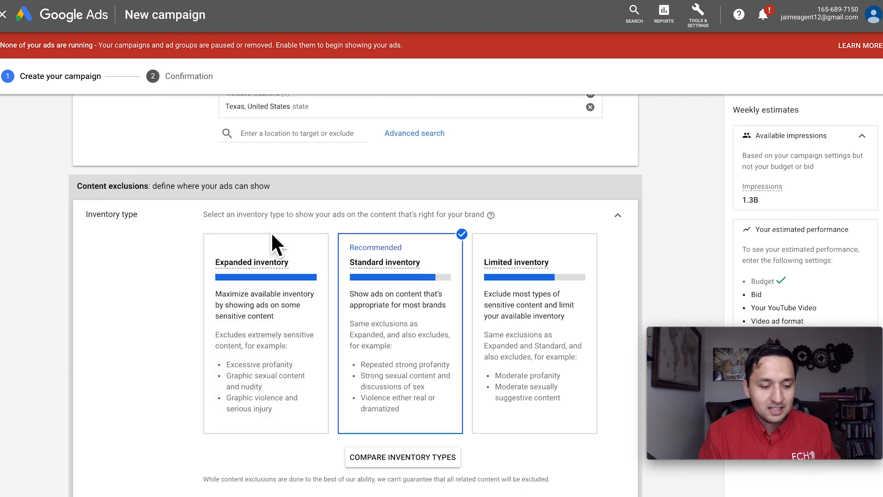
scroll(411, 338, down, 6)
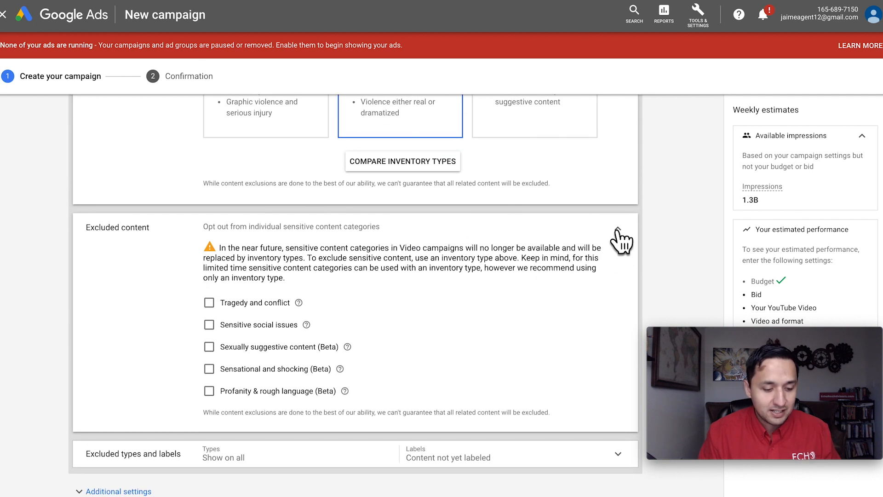
click(618, 230)
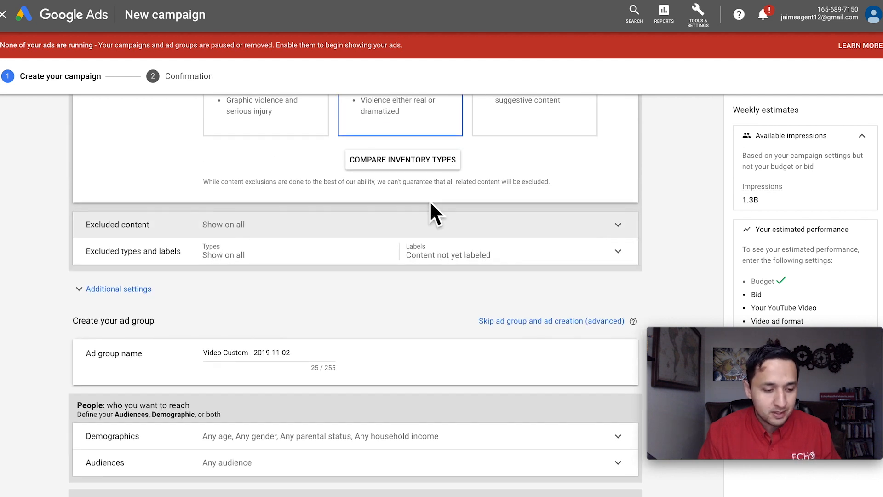
- Expand the excluded types and labels settings and exclude embedded videos and live streaming videos
scroll(429, 211, down, 1)
click(272, 230)
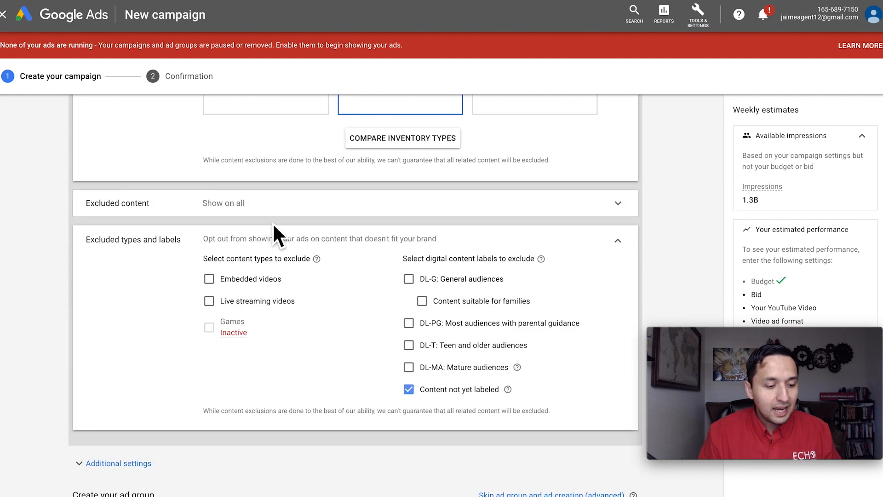
scroll(275, 225, down, 1)
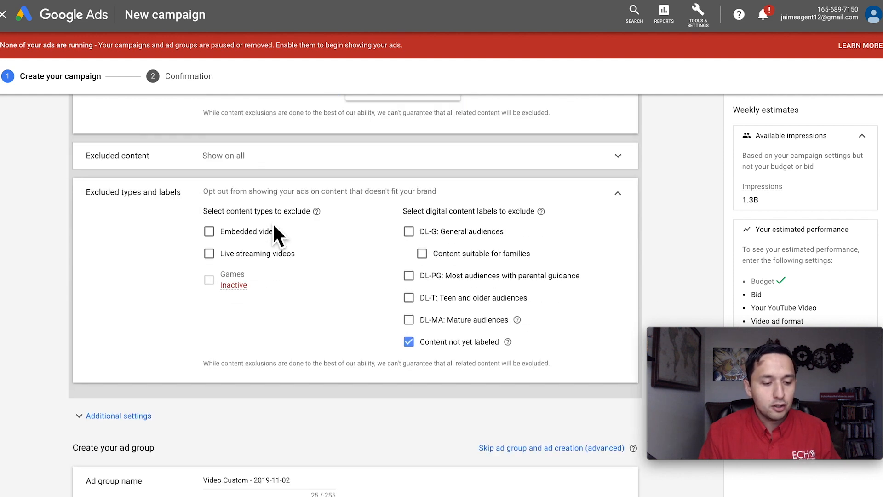
click(209, 231)
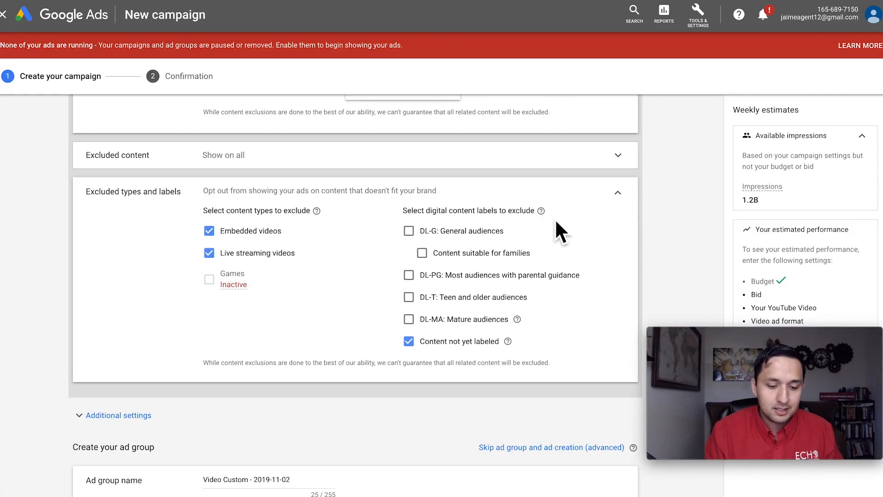
scroll(445, 330, down, 3)
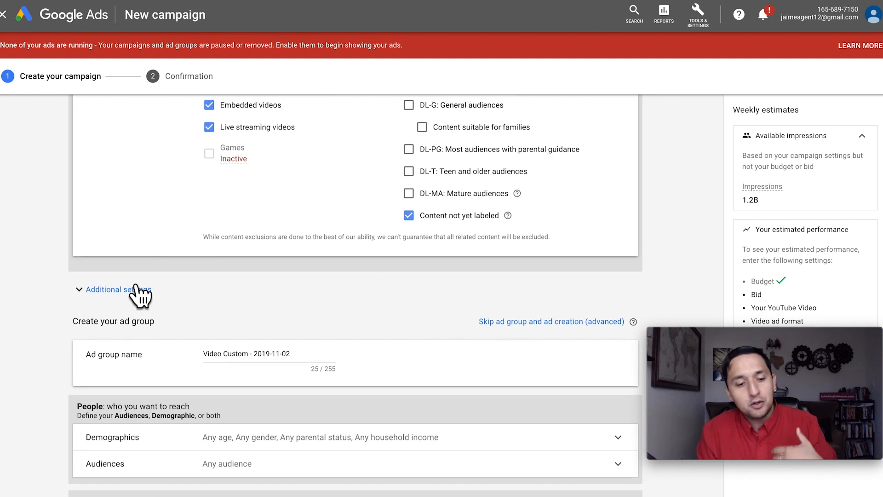
scroll(140, 290, up, 2)
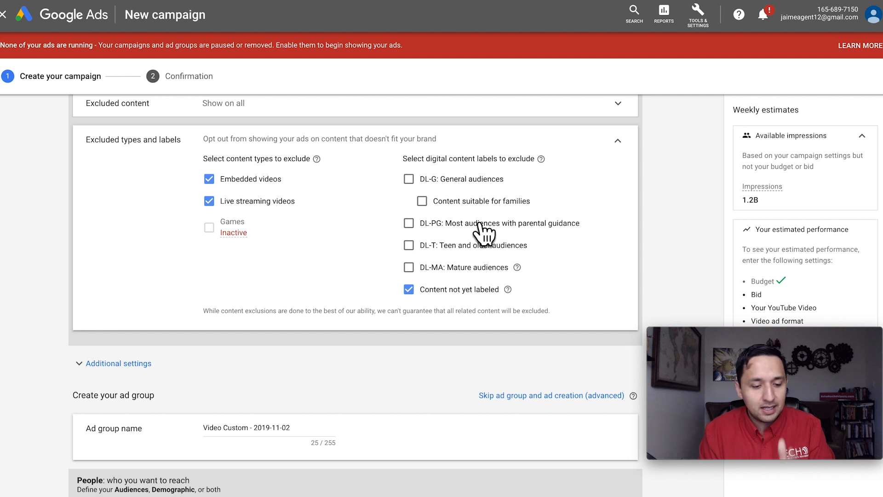
- Expand the additional settings and examine the Selective Optimization options, including choosing conversion actions for this campaign
click(111, 363)
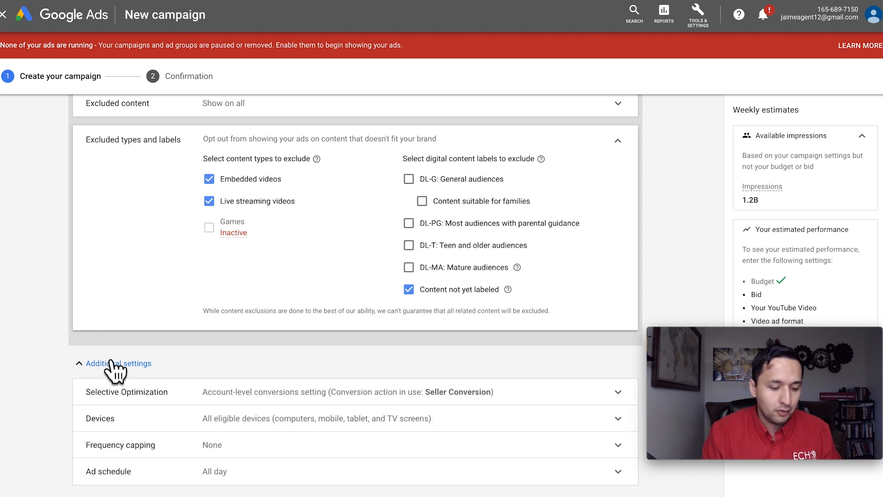
scroll(115, 370, down, 3)
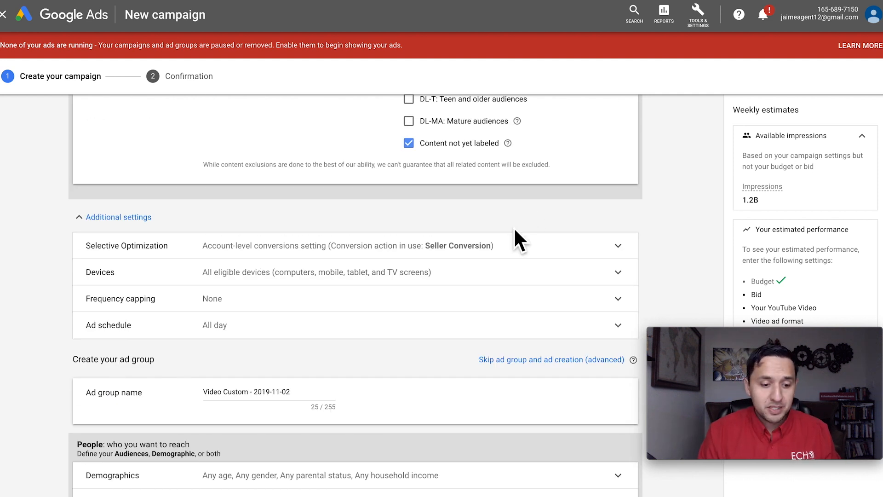
click(433, 245)
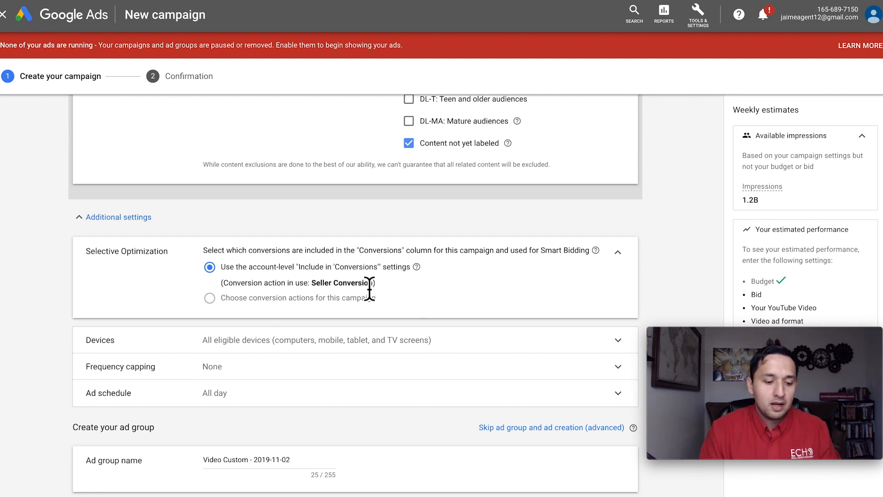
mouse_move(229, 299)
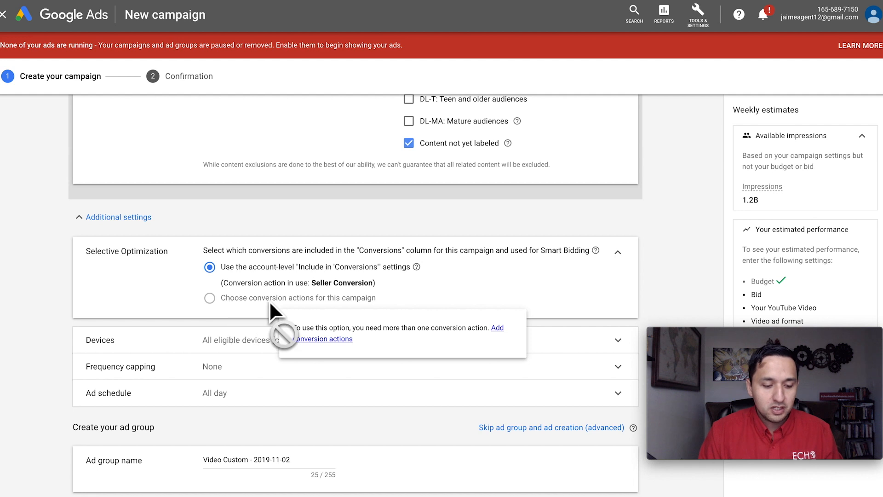
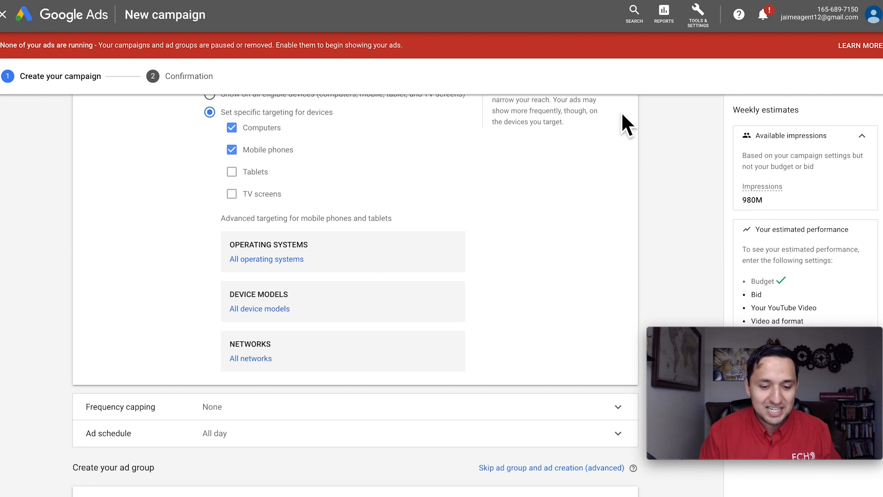
- Review the specific device targeting for the campaign and collapse the Devices settings
scroll(618, 134, up, 1)
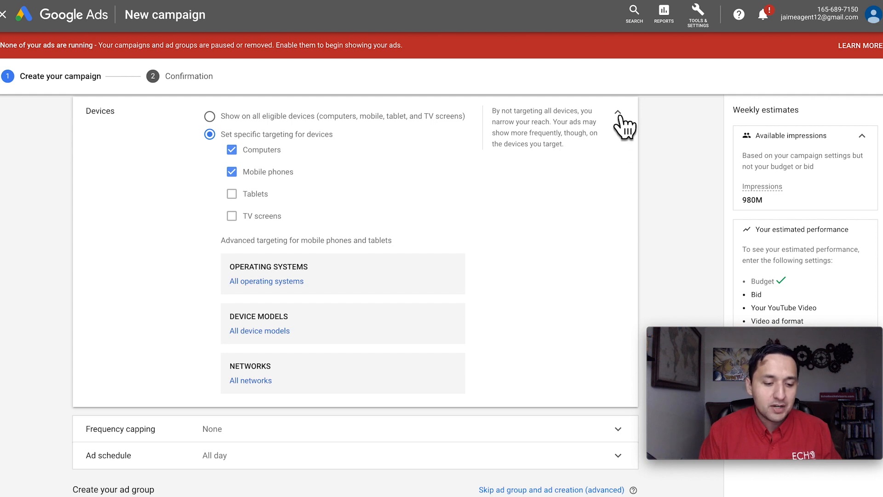
scroll(629, 129, up, 1)
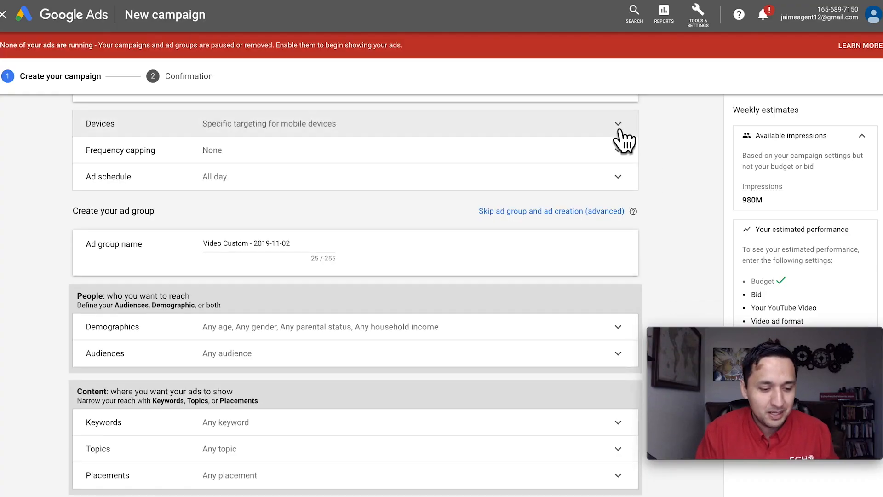
scroll(656, 164, up, 1)
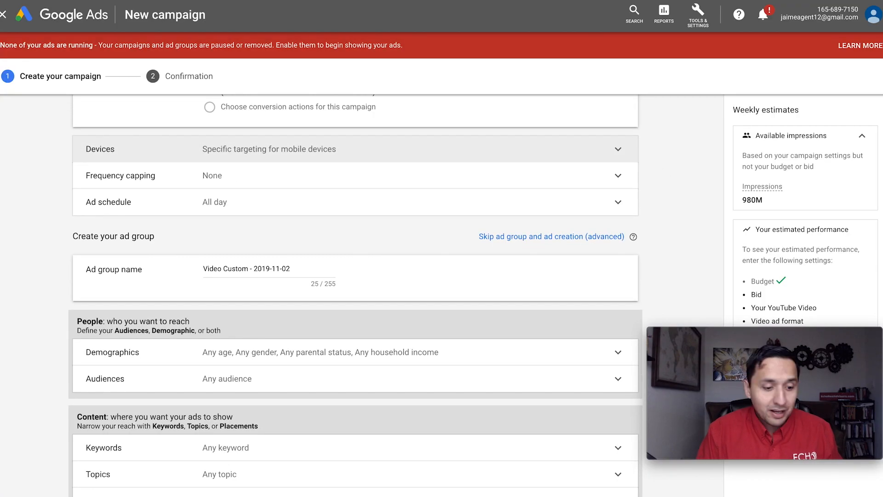
- Expand the frequency capping settings and cap the view frequency at 1 view per week
click(245, 178)
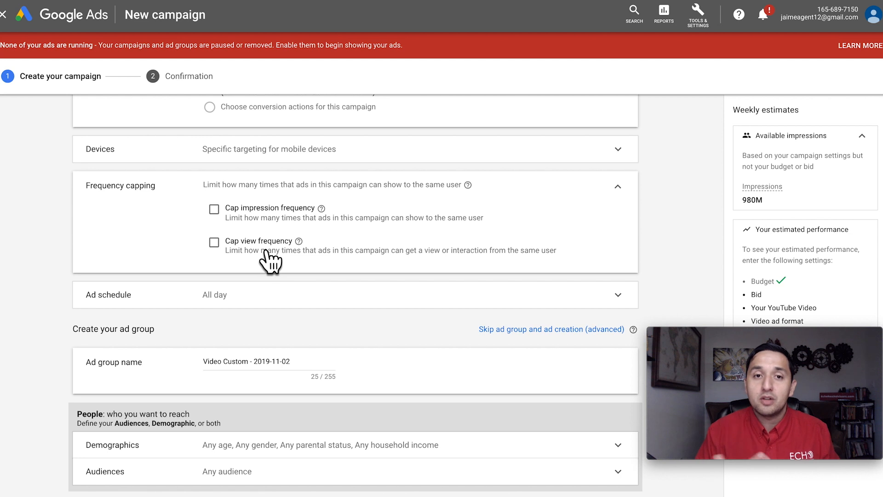
click(214, 242)
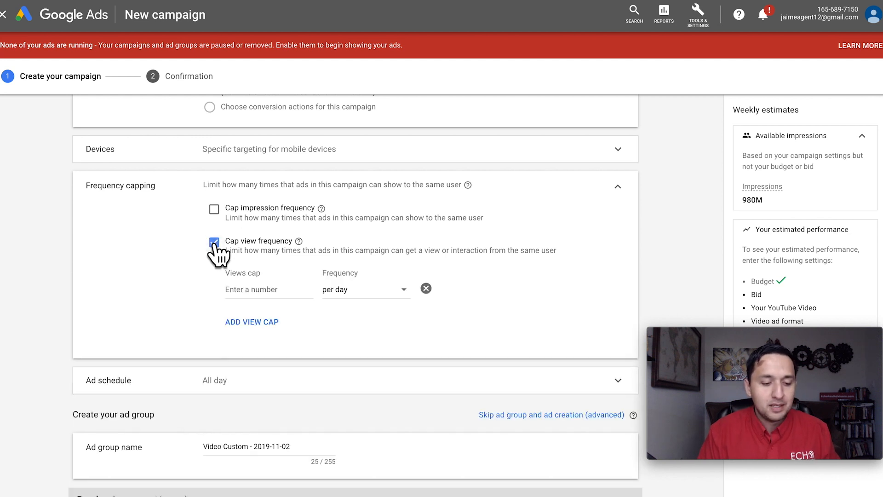
click(255, 294)
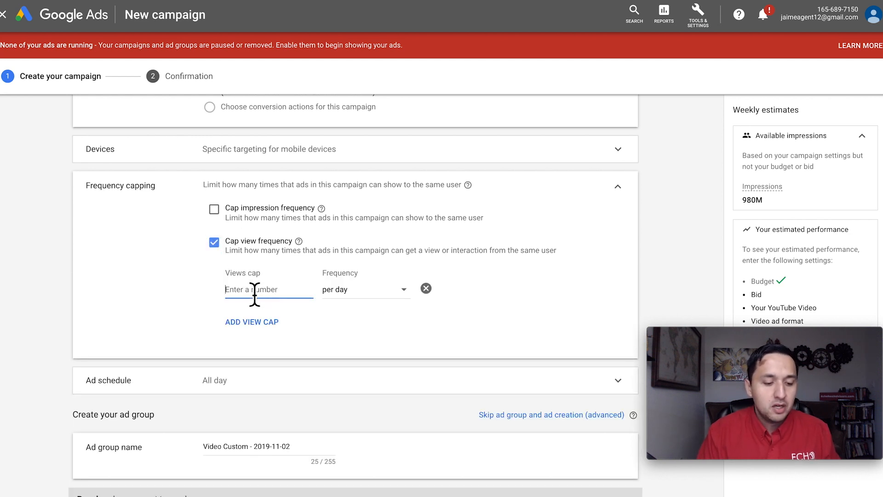
text(1)
click(343, 294)
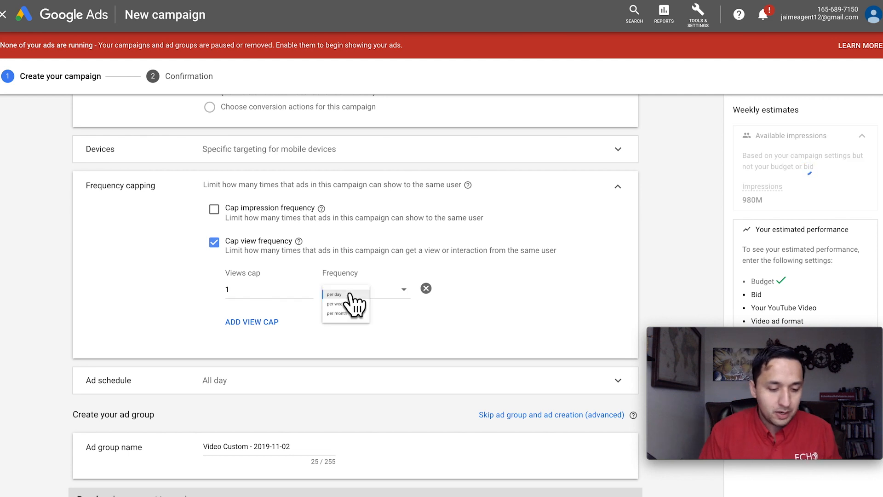
click(361, 320)
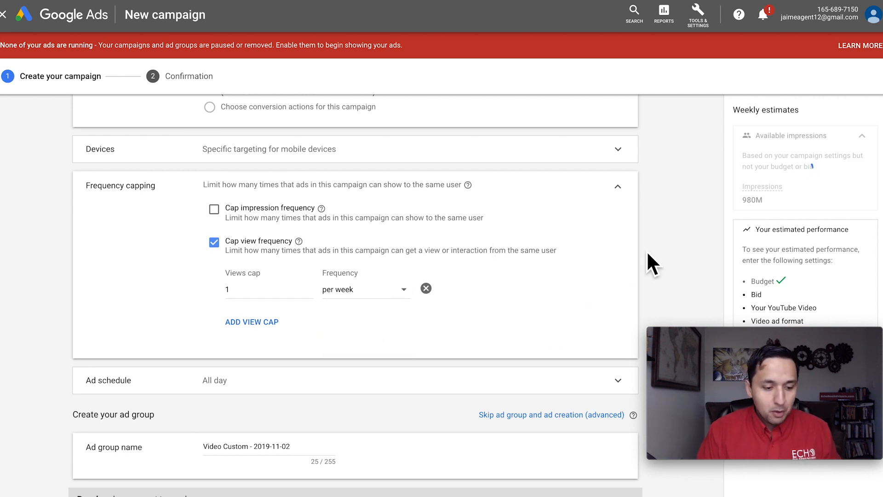
- Cap the impression frequency at 3 impressions per week
click(275, 211)
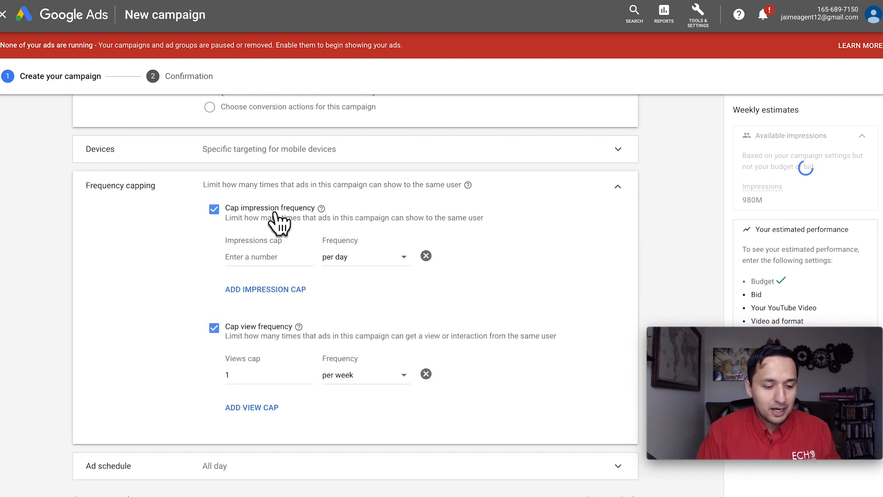
click(267, 256)
text(3)
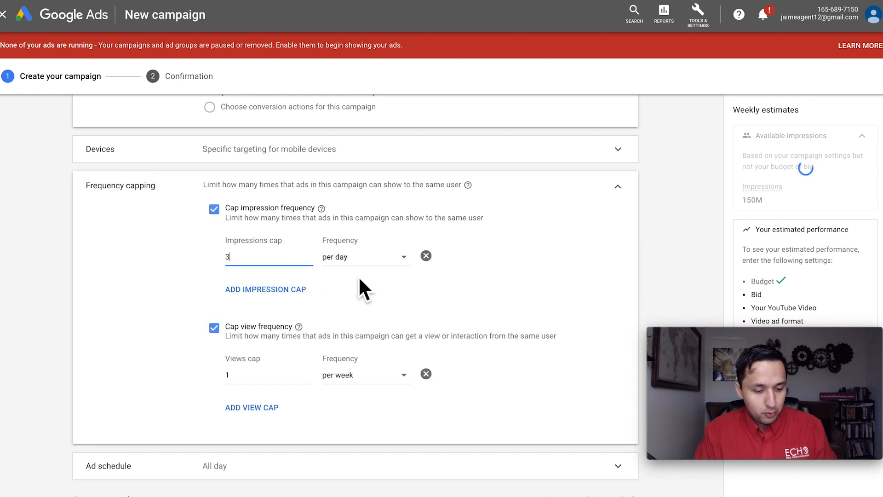
click(365, 257)
click(361, 286)
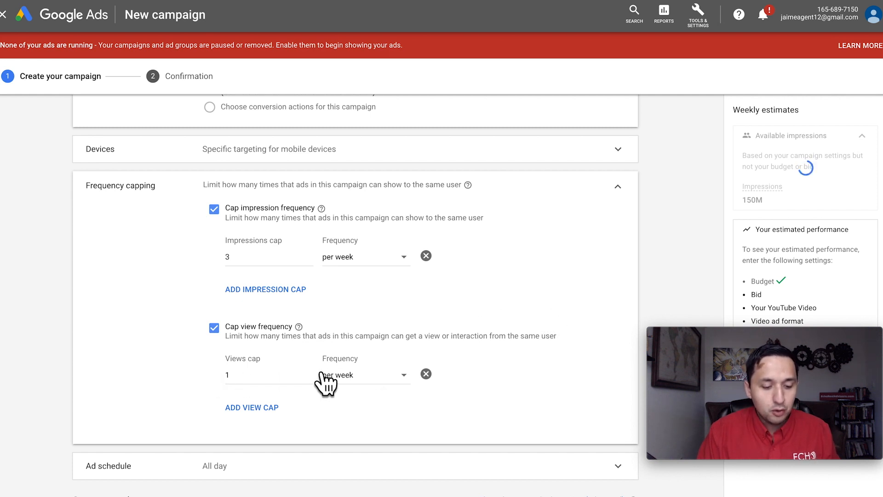
- Expand the ad schedule settings and review the scheduled days and hours without changing them
scroll(538, 336, down, 2)
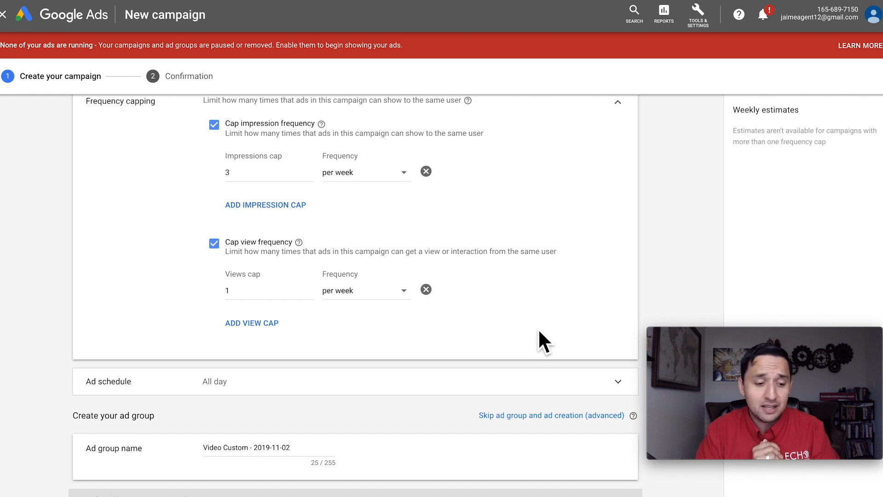
scroll(539, 331, down, 1)
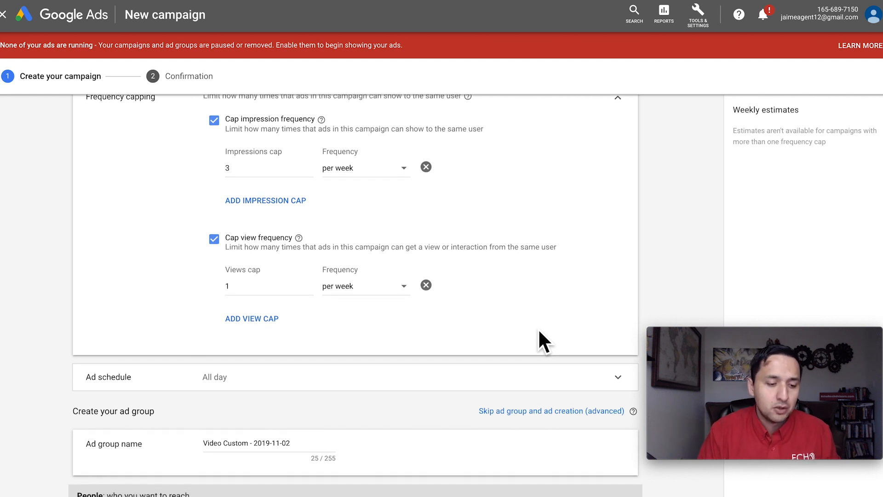
scroll(353, 165, down, 4)
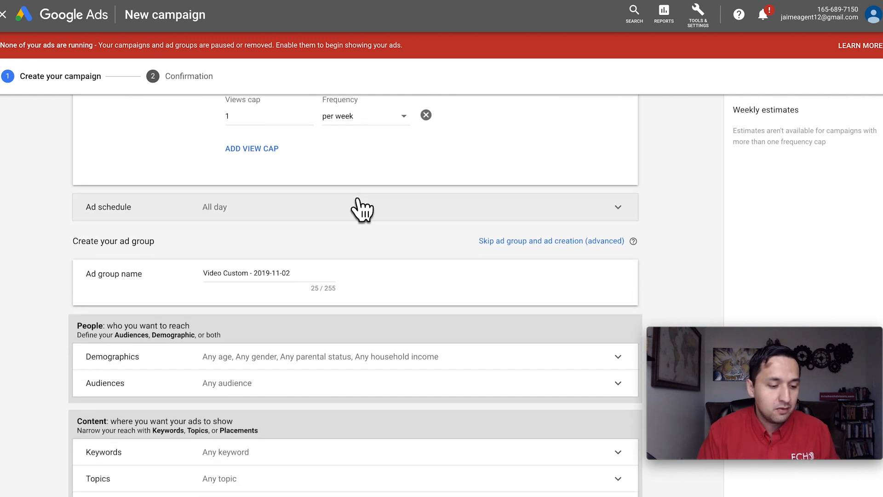
click(363, 207)
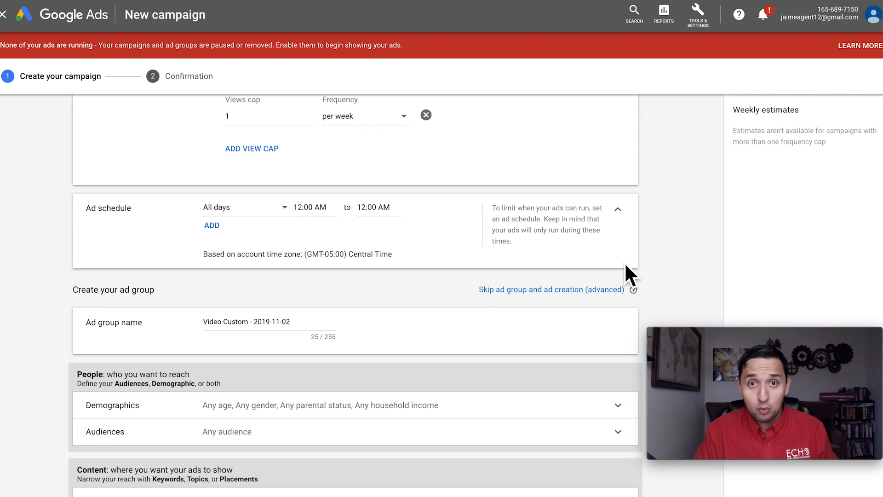
scroll(626, 267, down, 2)
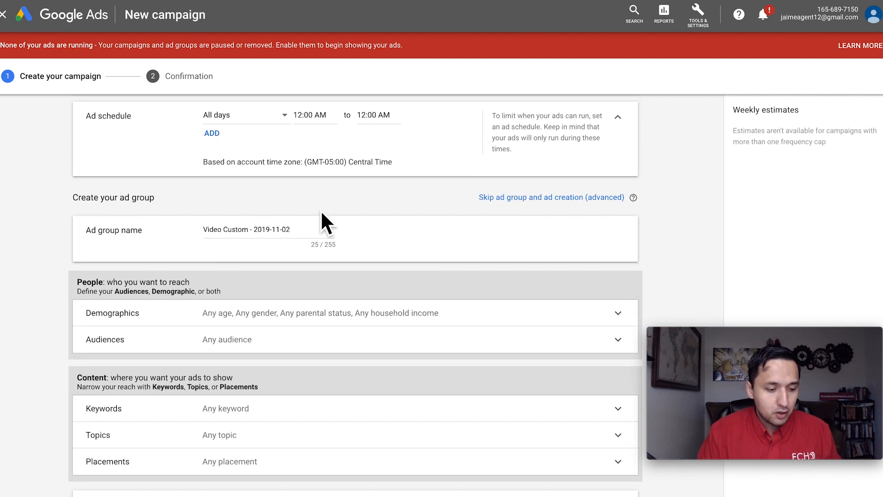
- Review the campaign settings from the campaign name through the ad schedule, then the ad group's People and Content targeting sections
scroll(236, 212, up, 15)
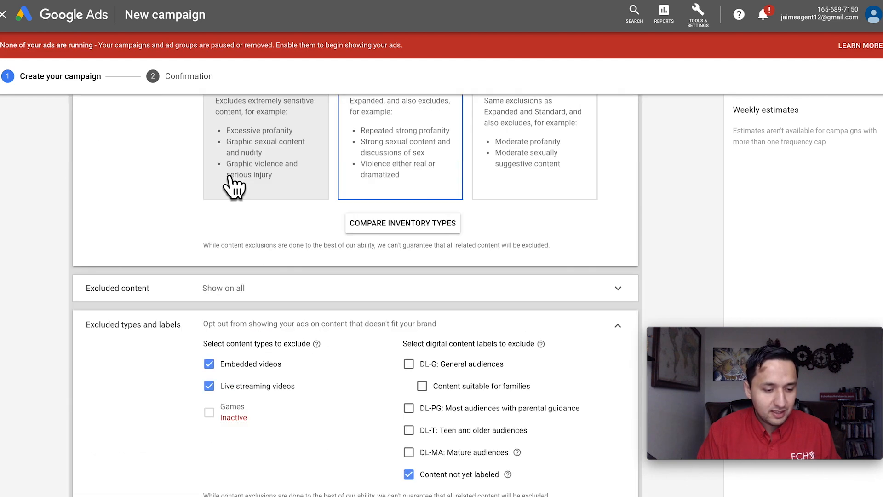
scroll(233, 179, up, 20)
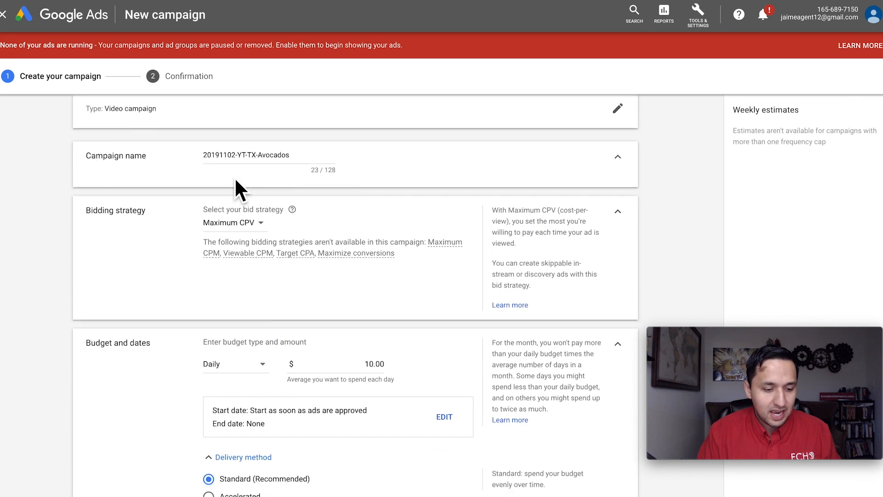
scroll(235, 180, down, 20)
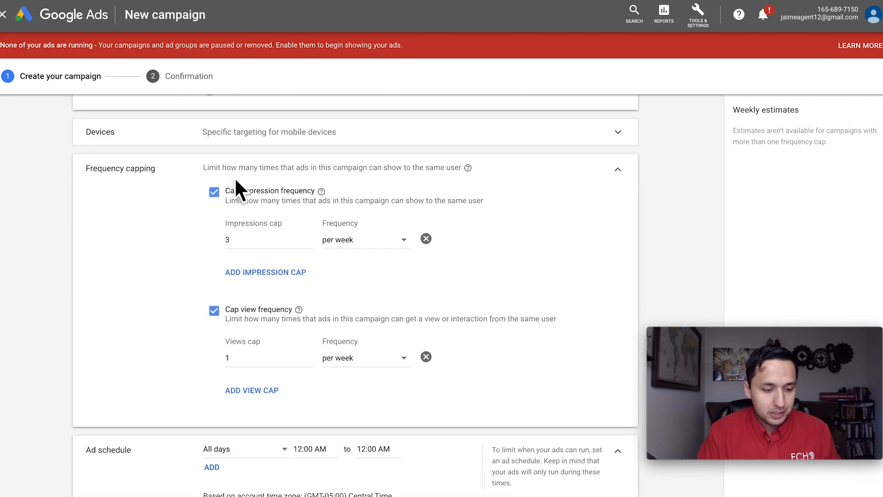
scroll(236, 181, down, 7)
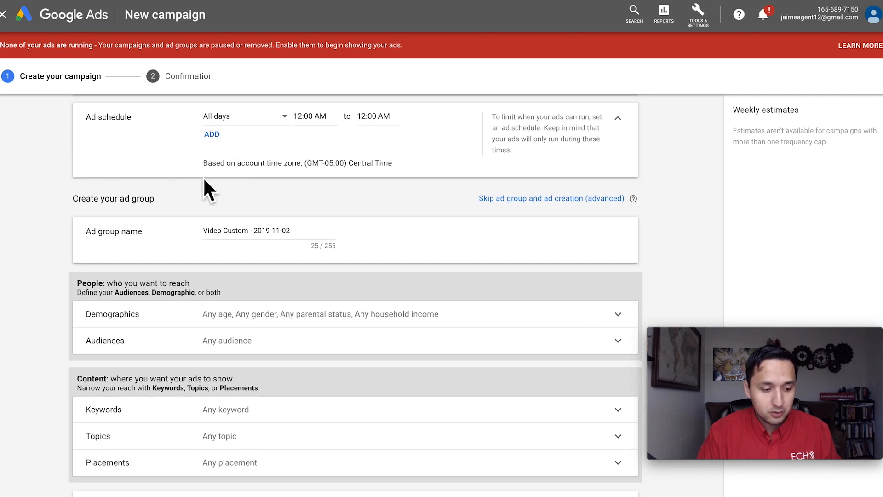
scroll(204, 180, down, 1)
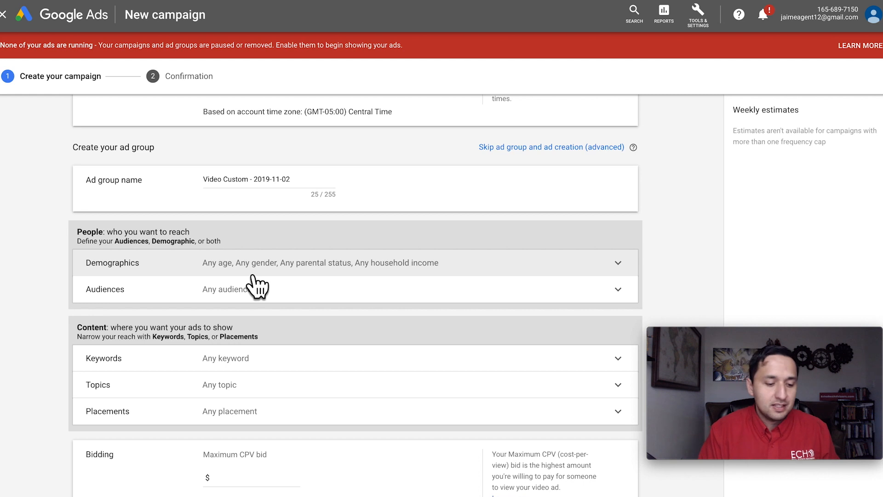
scroll(315, 275, down, 1)
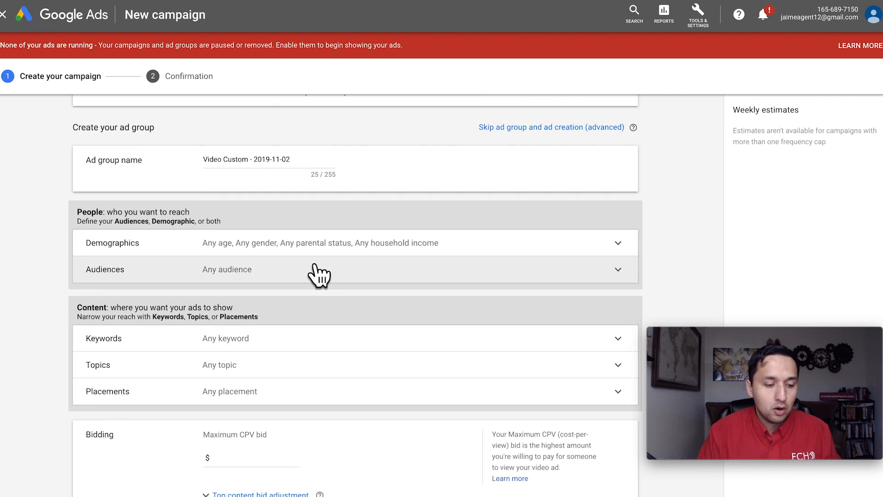
- Expand the ad group's demographics and exclude Male, Not a parent, and all household income brackets from 11 - 20% through Lower 50%
click(287, 243)
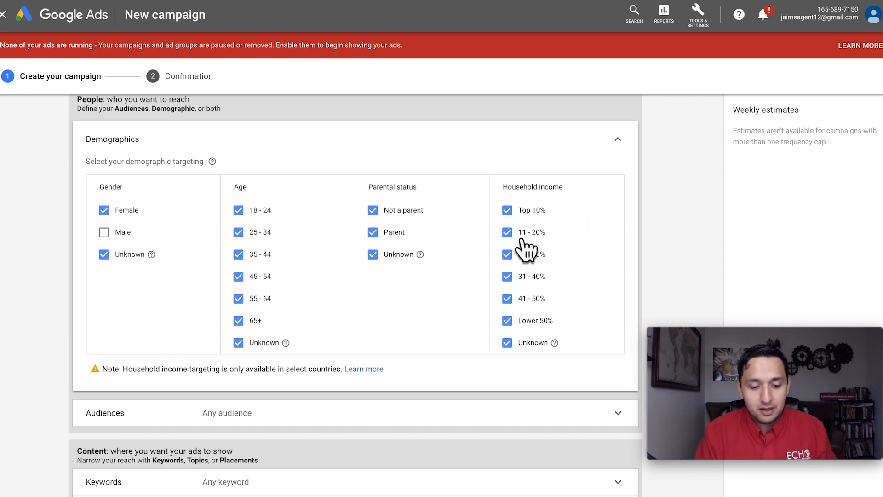
click(507, 233)
click(507, 254)
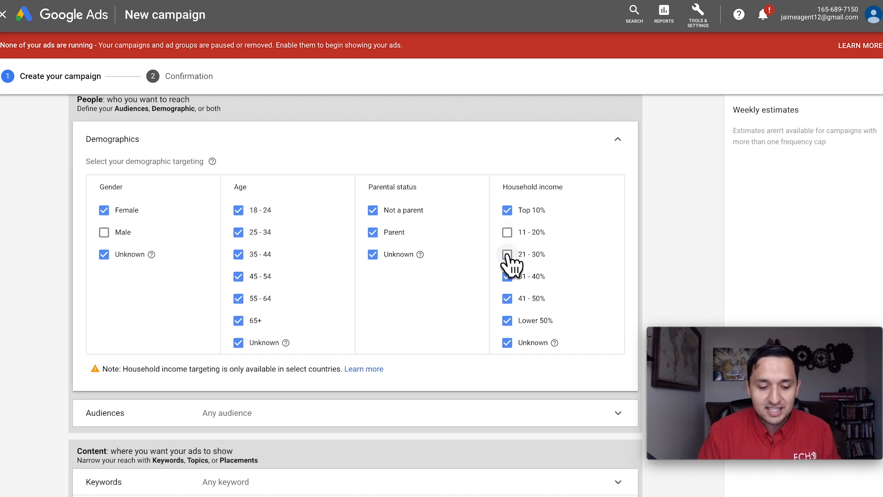
click(506, 276)
click(507, 298)
click(506, 320)
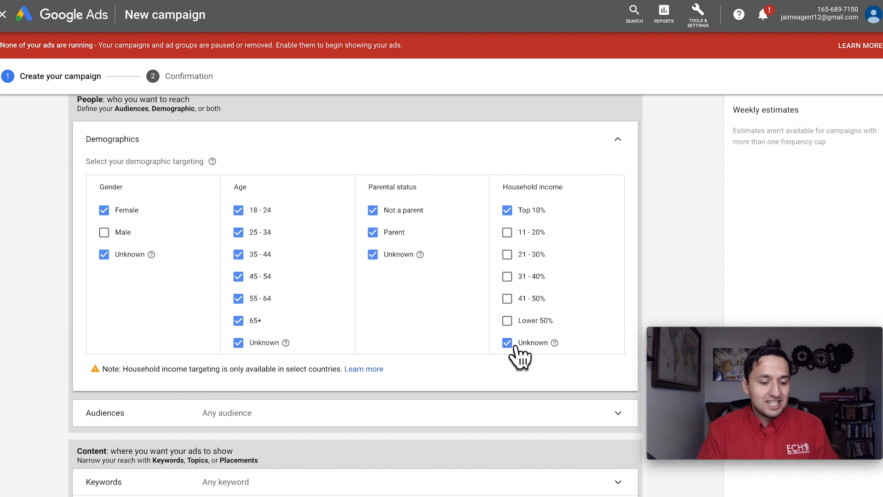
click(373, 210)
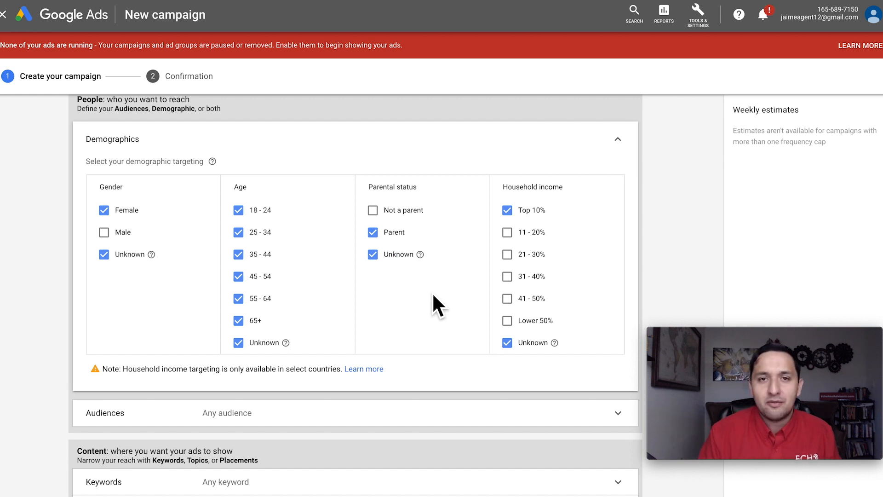
- Expand the audience targeting and browse to the detailed demographics under Who they are
scroll(433, 296, down, 3)
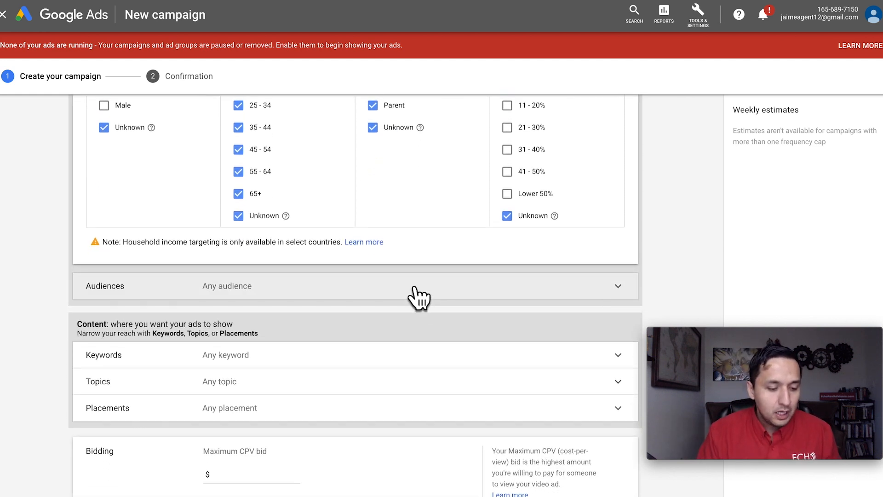
click(418, 295)
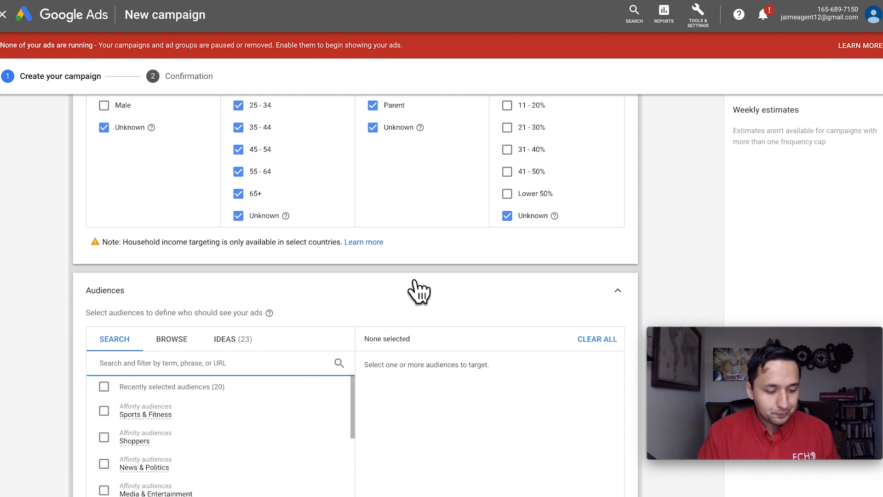
scroll(418, 291, down, 4)
click(166, 173)
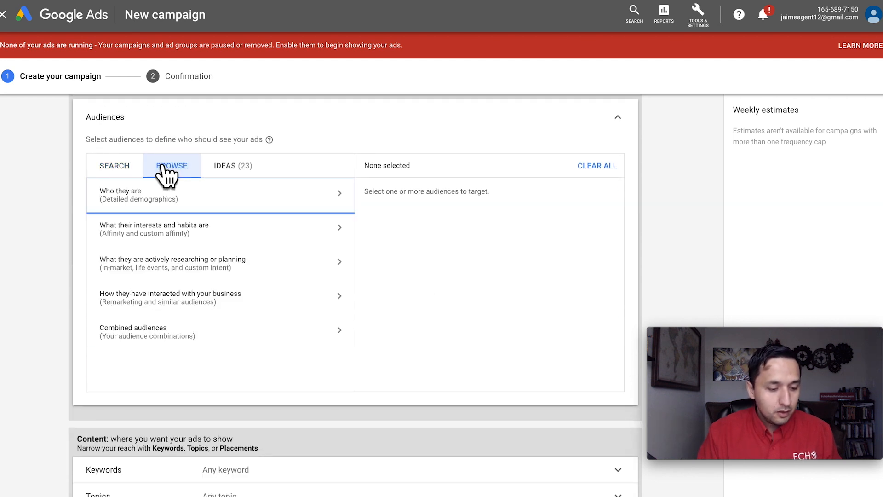
click(196, 198)
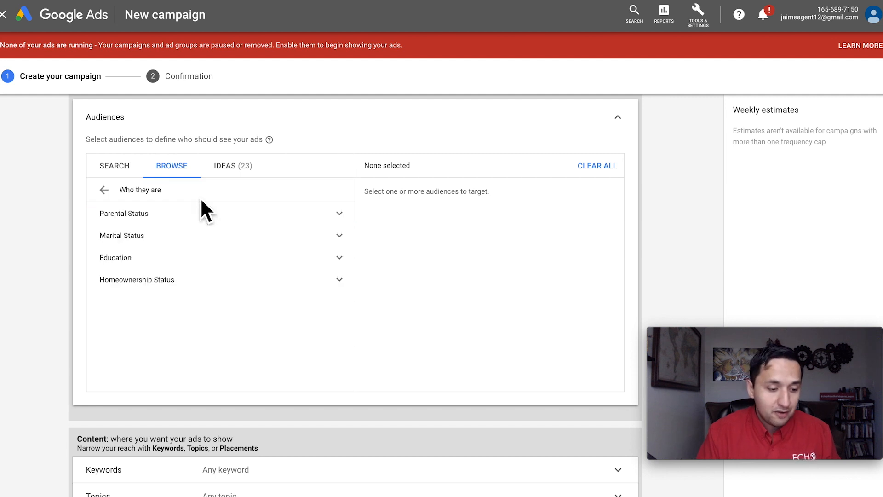
- Expand the Parents group under Parental Status and examine its child-age audiences and the other demographic categories
click(166, 221)
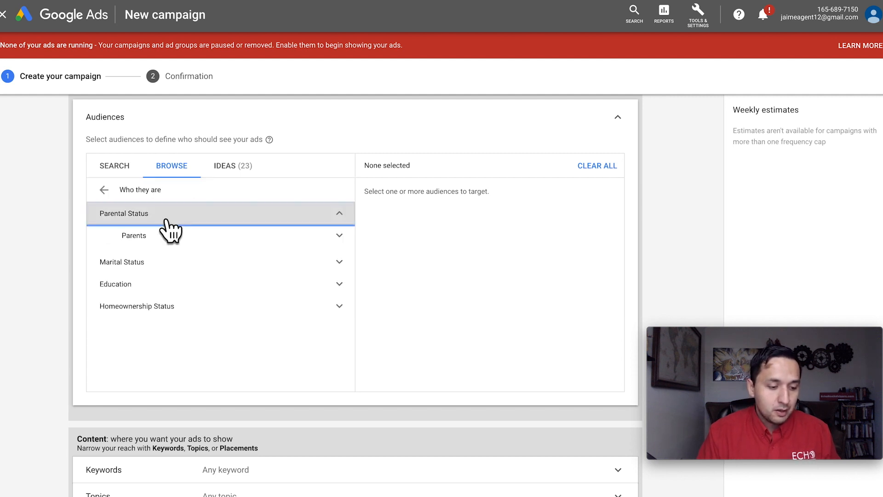
click(332, 234)
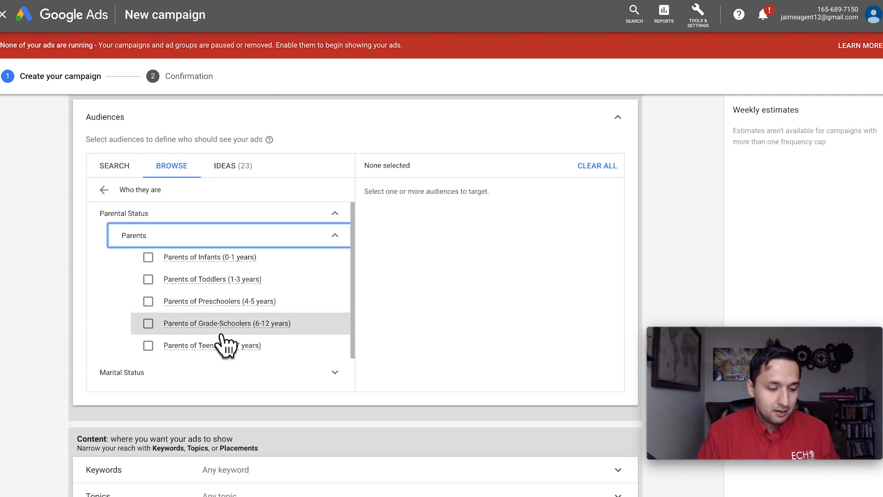
scroll(227, 343, down, 2)
scroll(232, 320, down, 1)
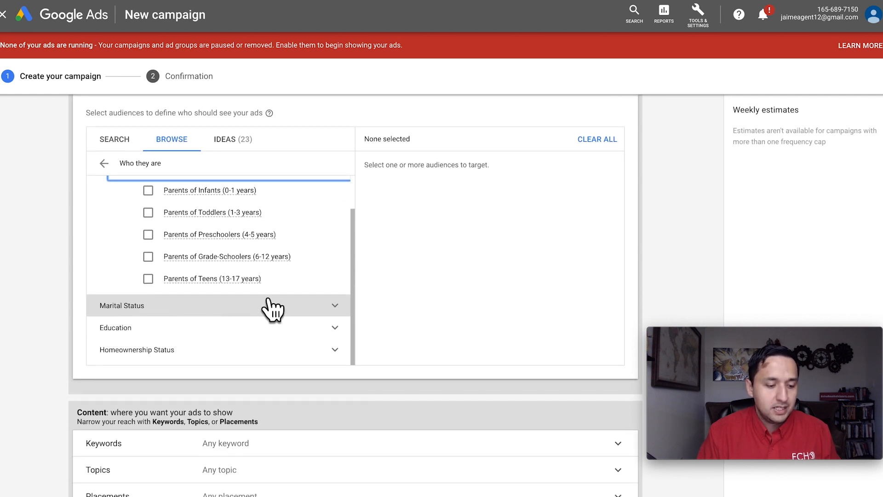
scroll(339, 309, up, 2)
scroll(341, 305, down, 3)
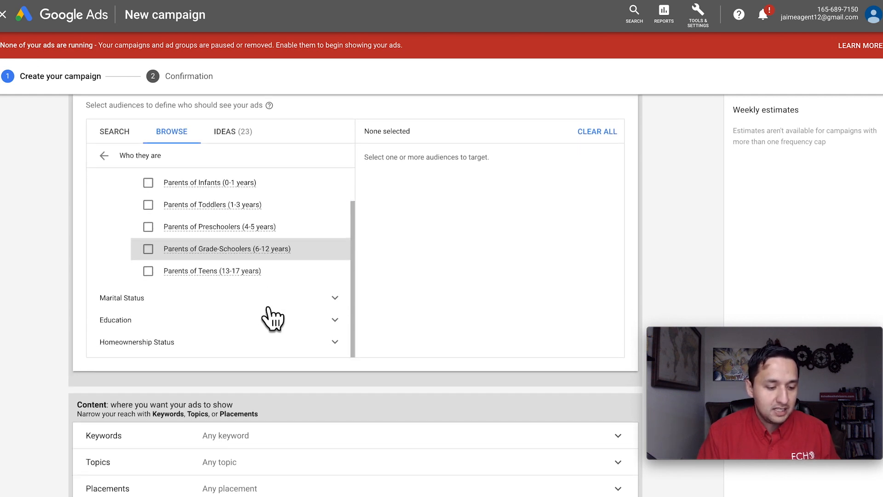
scroll(312, 288, up, 2)
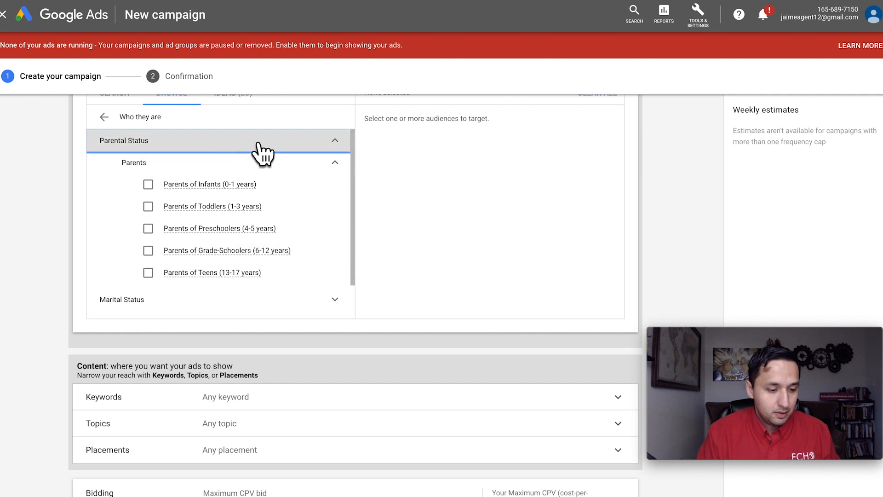
- Collapse the Parents group and examine the Marital Status and Education audiences in the detailed demographics
click(334, 164)
click(335, 194)
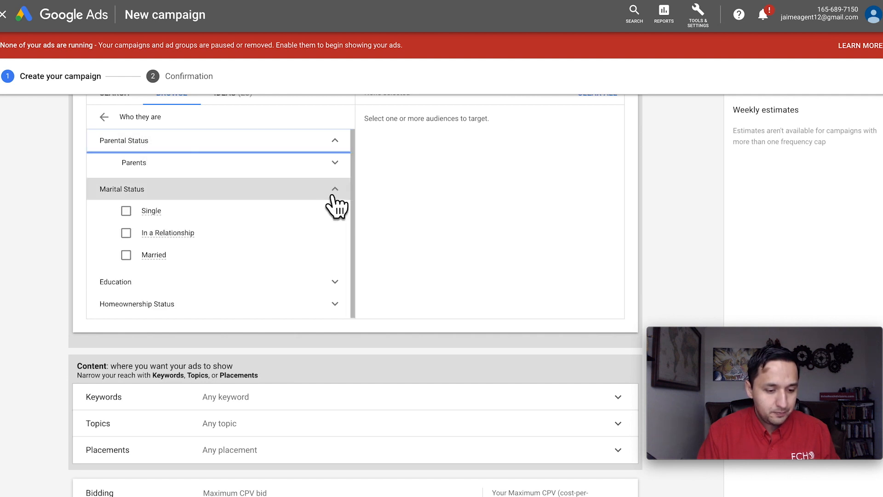
click(119, 284)
scroll(191, 280, down, 10)
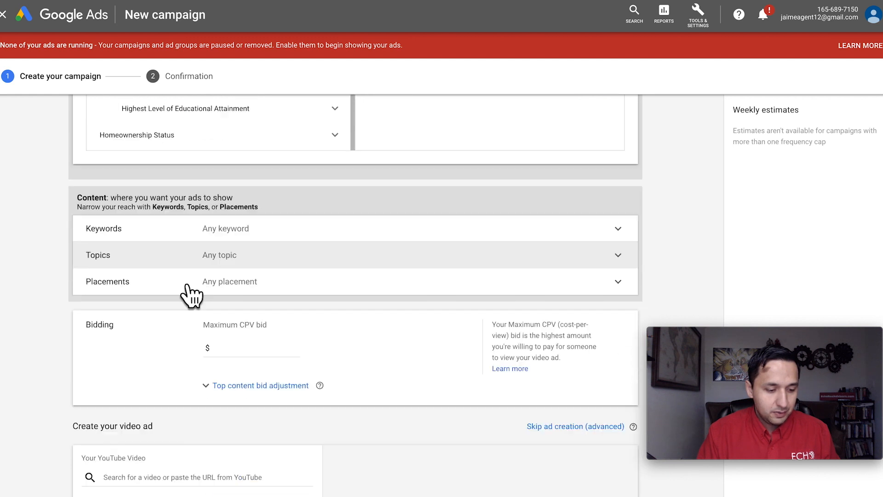
scroll(410, 228, up, 7)
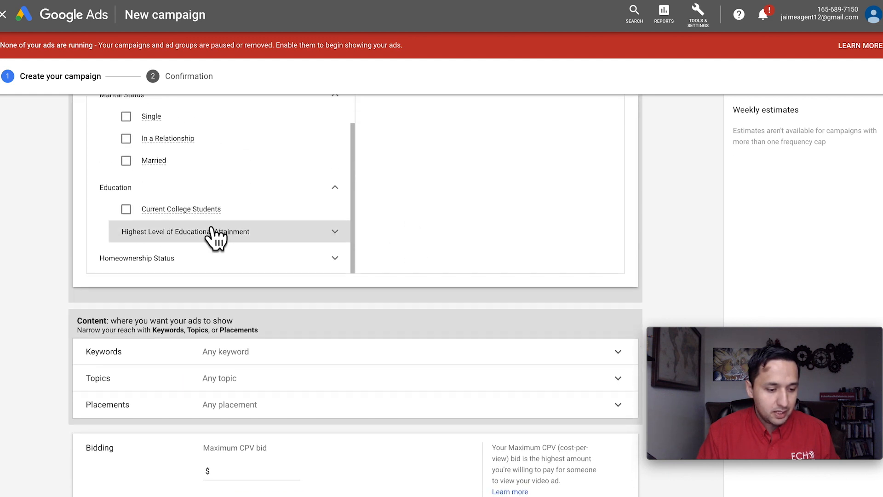
scroll(184, 251, up, 1)
scroll(227, 238, down, 2)
scroll(228, 237, down, 4)
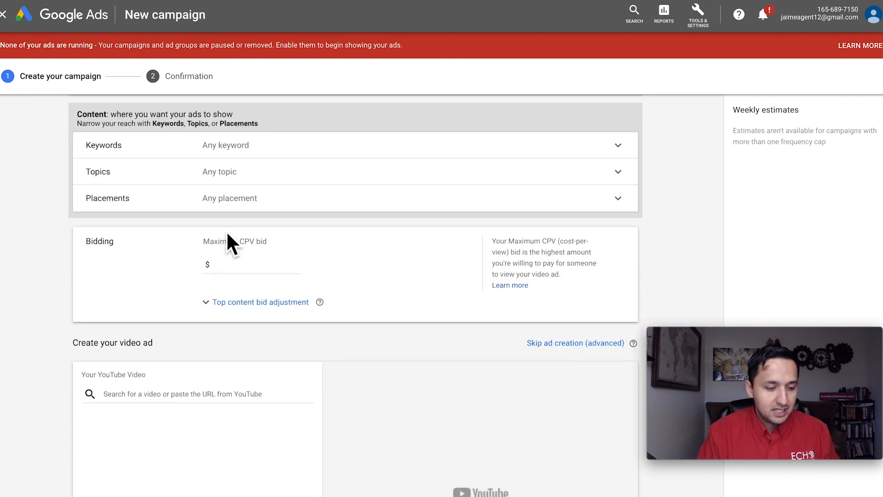
scroll(358, 230, up, 7)
scroll(331, 368, down, 2)
scroll(339, 359, down, 1)
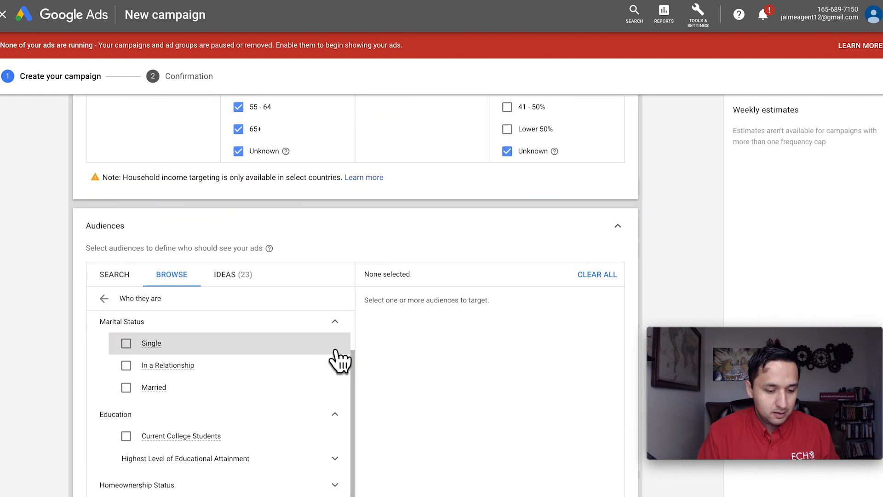
- Collapse Marital Status and Education, examine the Homeownership Status audiences, and return to the audience categories
scroll(339, 421, up, 1)
click(339, 374)
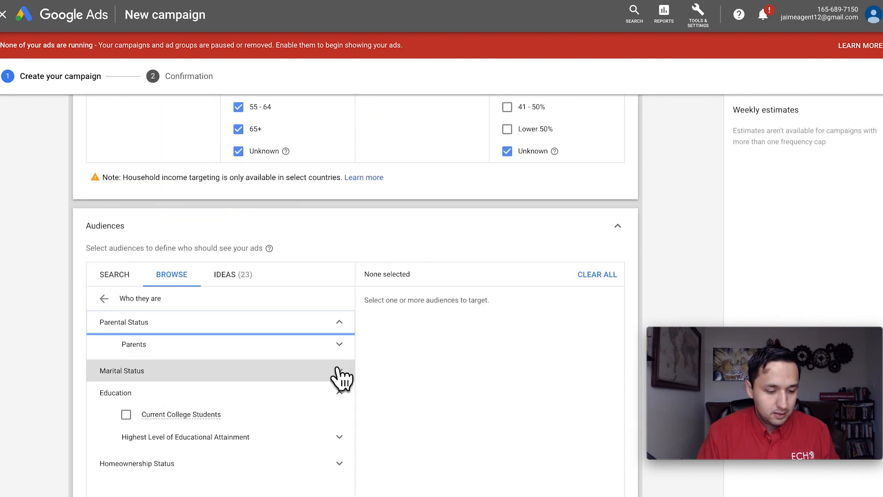
click(340, 394)
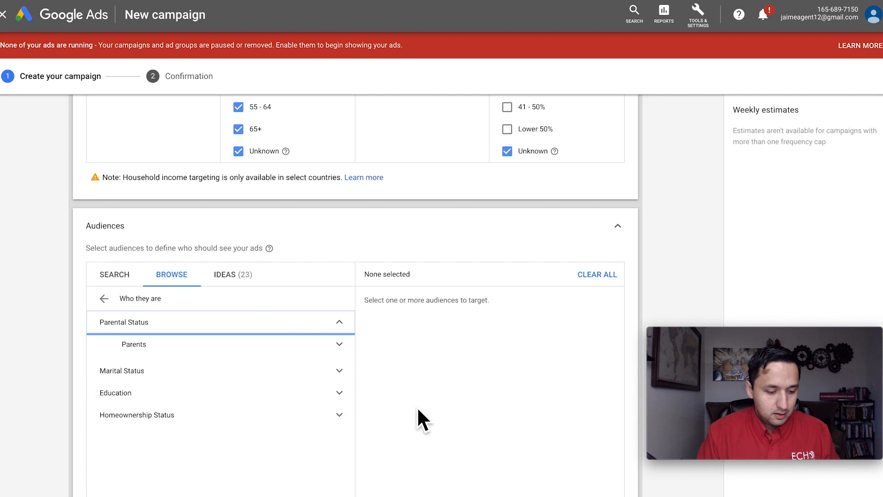
scroll(414, 417, down, 1)
click(335, 405)
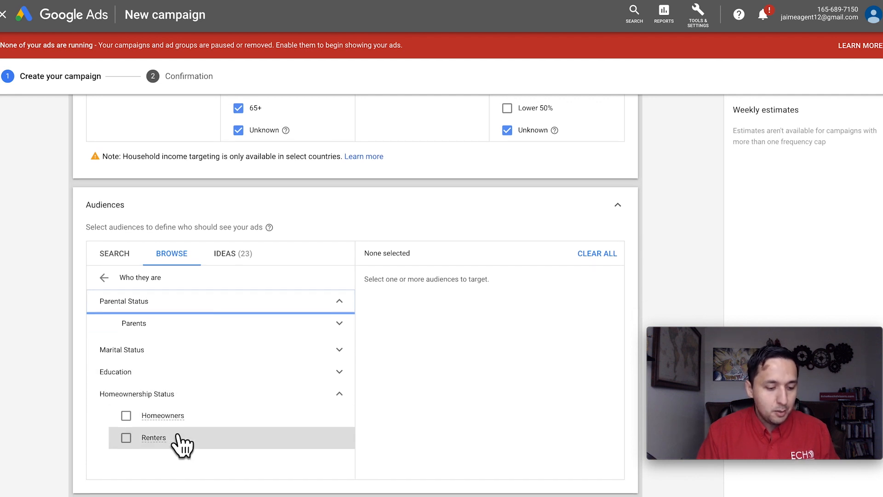
click(105, 277)
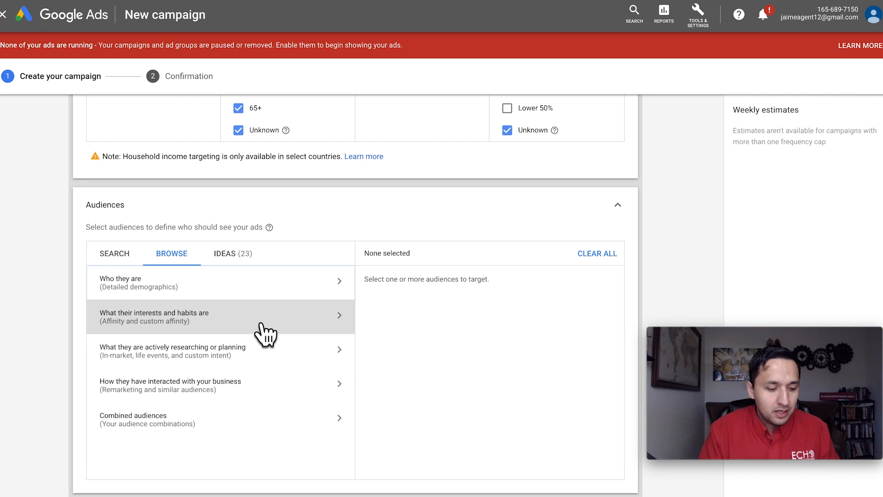
- Add the News & Politics affinity audience and its Avid News Readers subcategory from the interests and habits category
scroll(266, 333, down, 1)
click(347, 280)
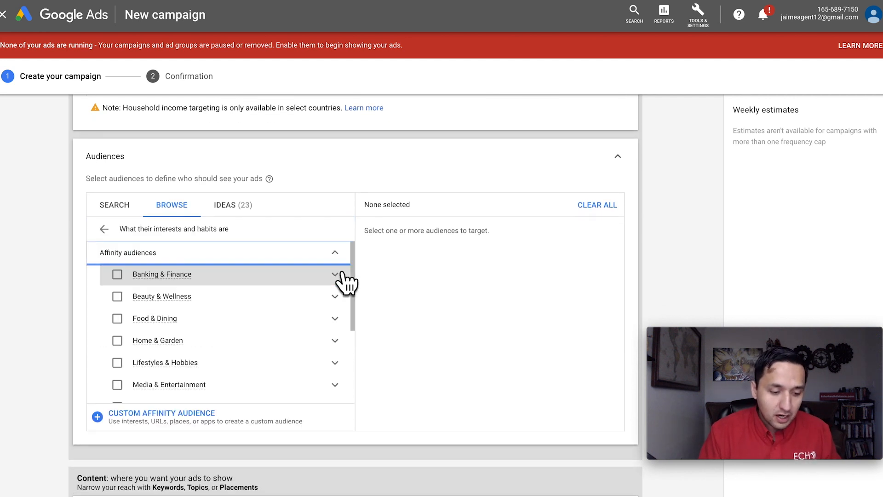
scroll(272, 345, down, 1)
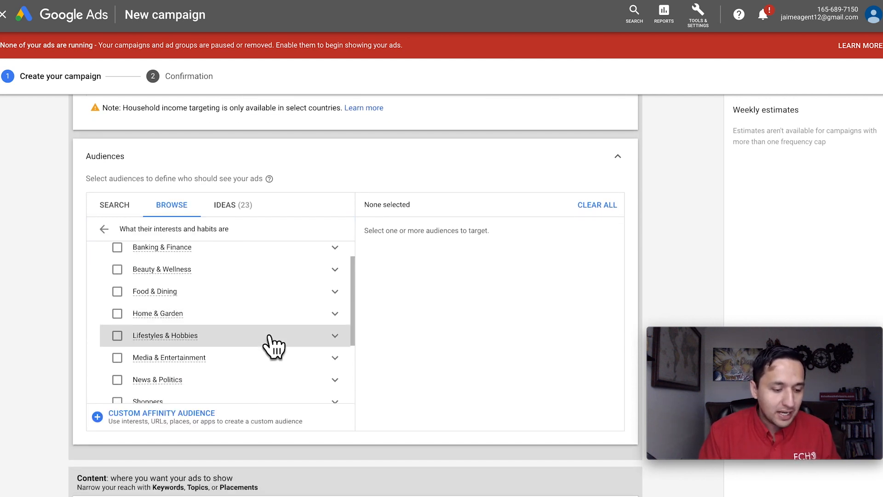
click(334, 380)
click(217, 368)
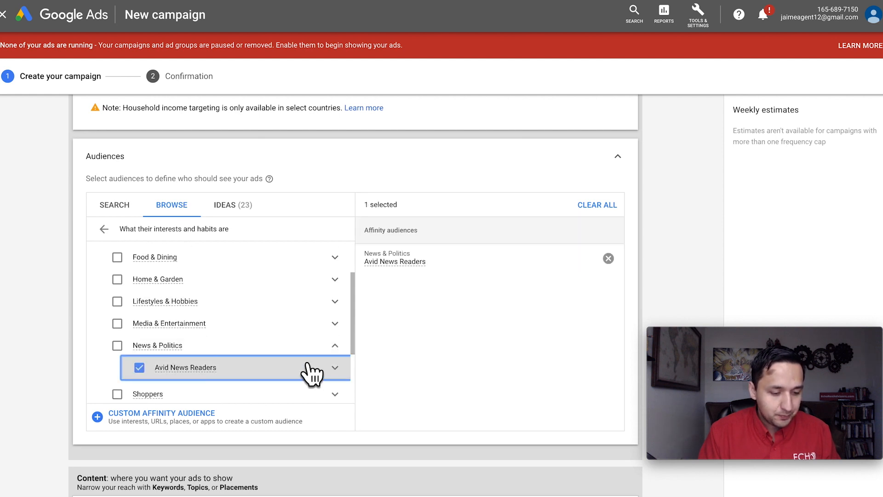
click(337, 370)
scroll(296, 361, down, 3)
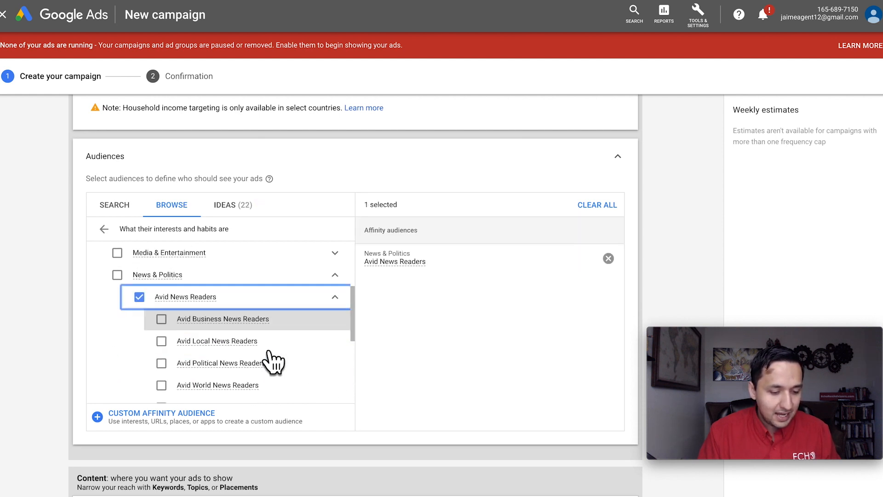
click(118, 257)
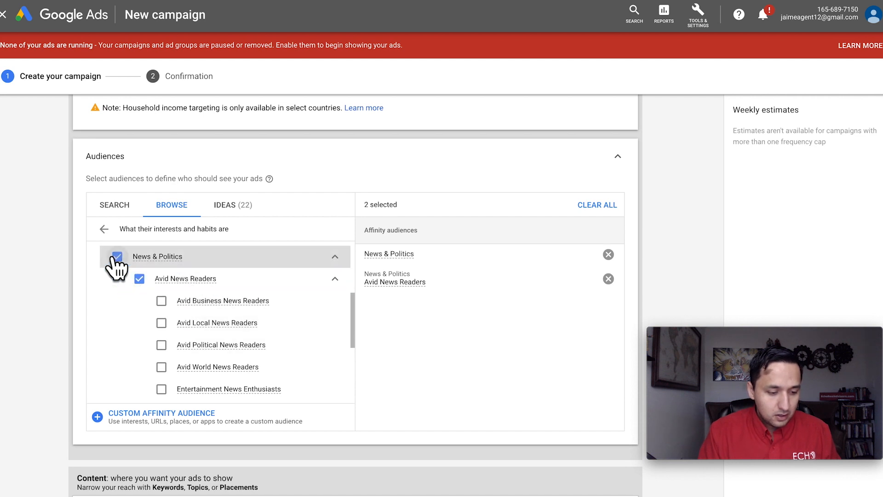
- Add the Coffee Shop Regulars affinity audience under Food & Dining
scroll(117, 264, up, 2)
scroll(119, 272, up, 4)
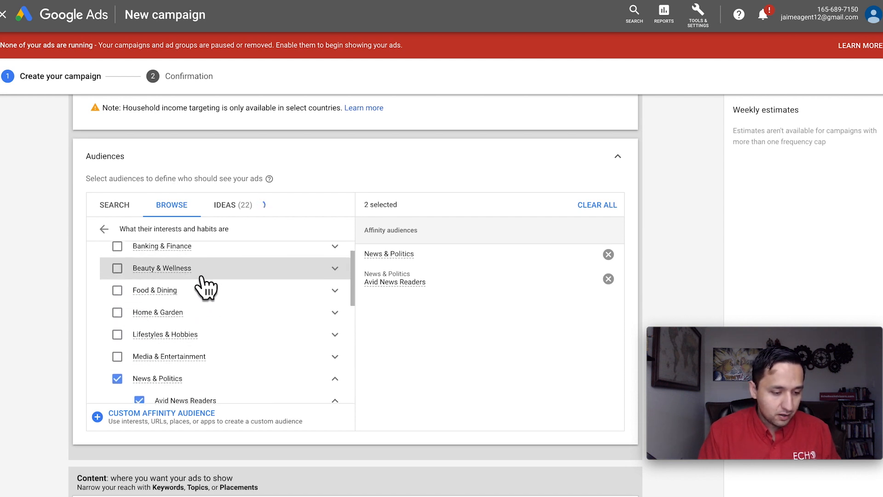
click(335, 291)
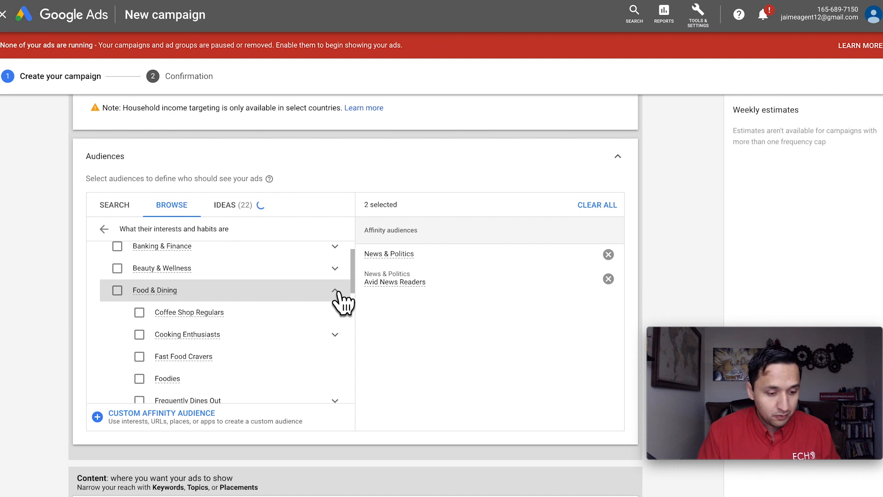
click(181, 314)
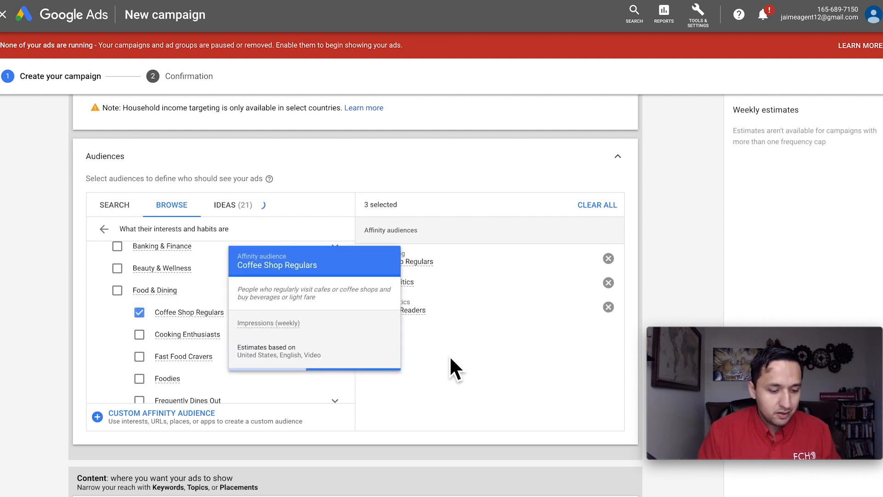
scroll(251, 331, up, 4)
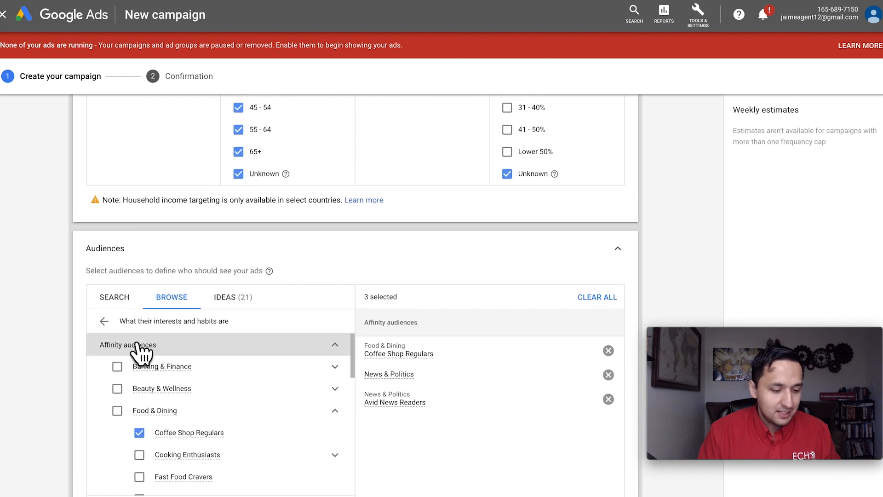
- Browse the in-market audiences under What they are actively researching or planning
click(104, 321)
scroll(140, 377, down, 1)
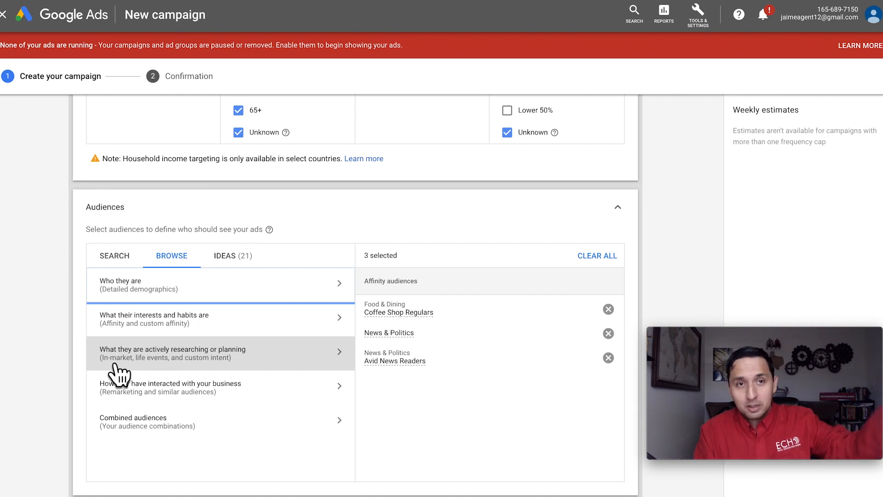
click(345, 359)
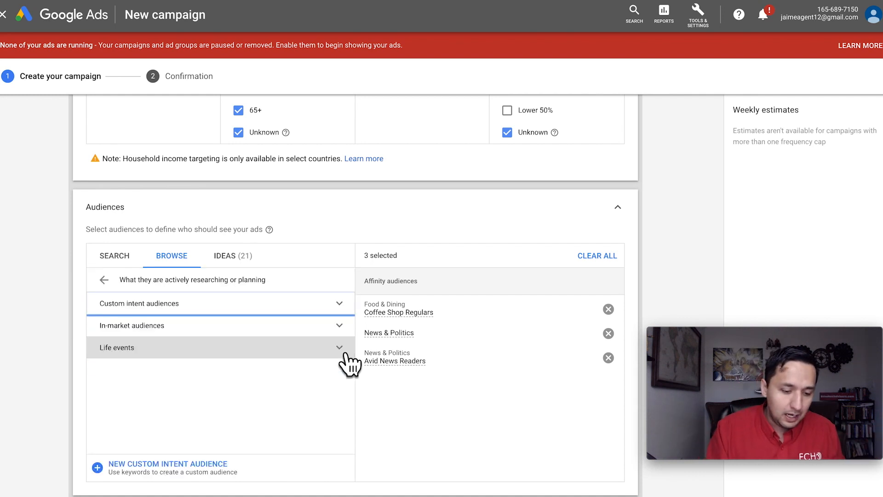
click(135, 325)
scroll(233, 368, down, 3)
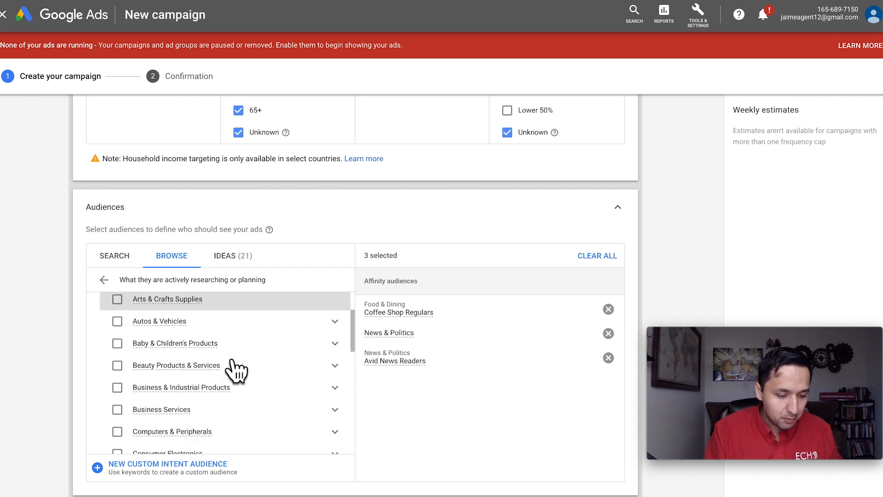
- Add the Autos & Vehicles in-market audience and expand its Motor Vehicles subcategories for inspection
click(175, 309)
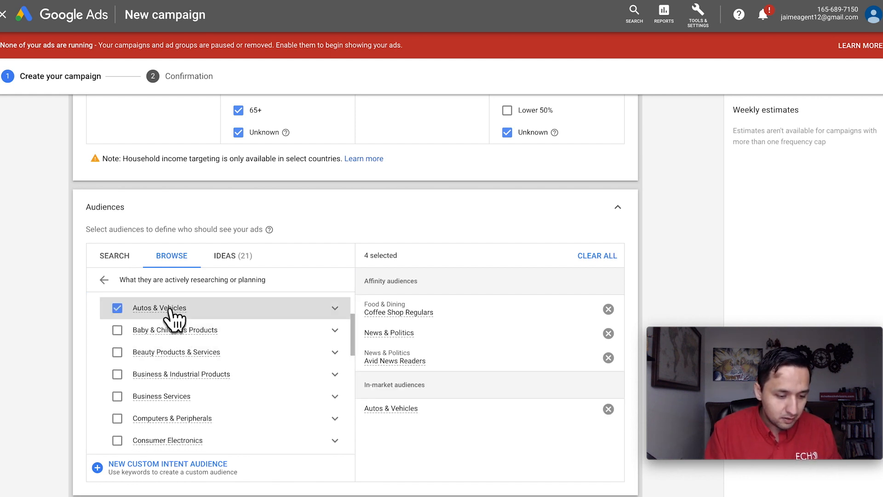
click(338, 310)
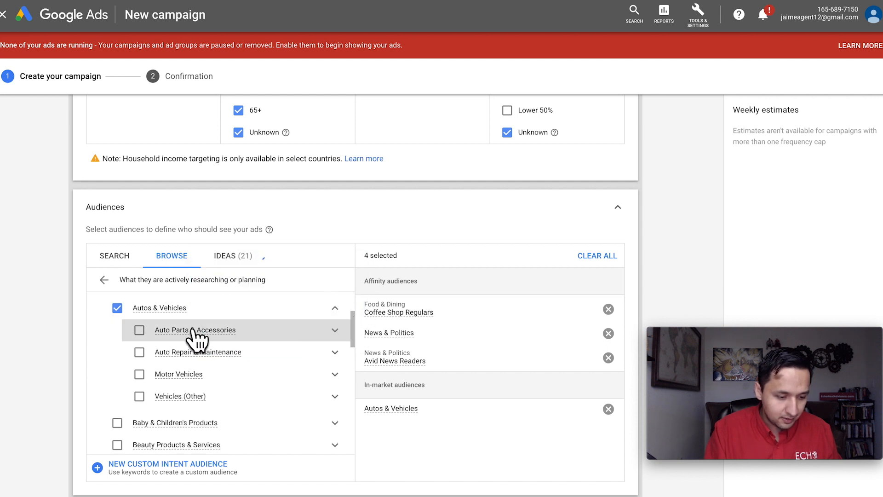
click(335, 374)
scroll(301, 383, down, 1)
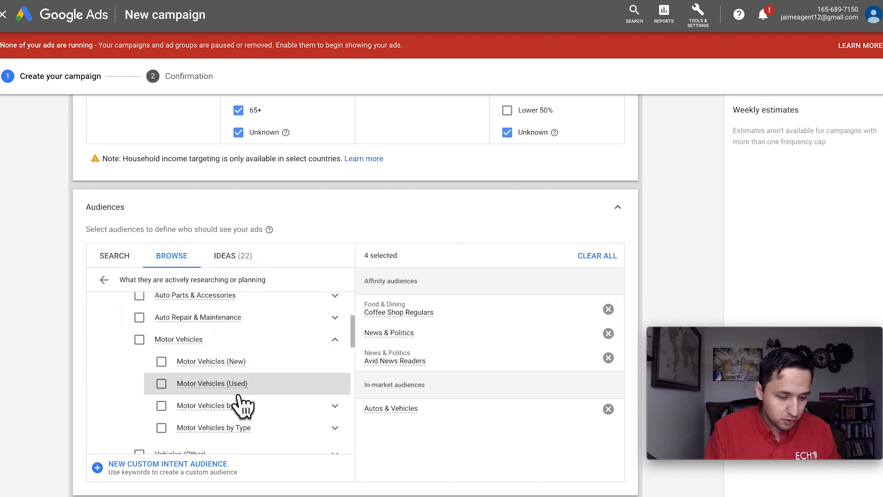
scroll(303, 412, down, 1)
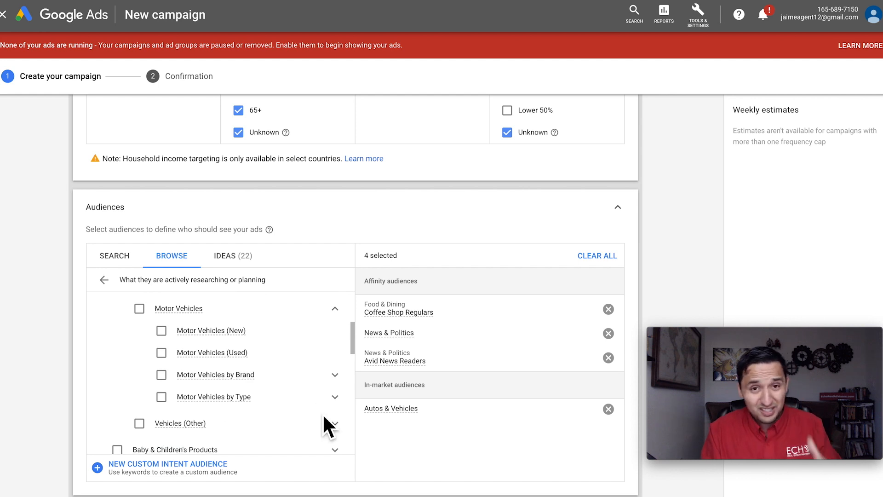
scroll(324, 416, up, 3)
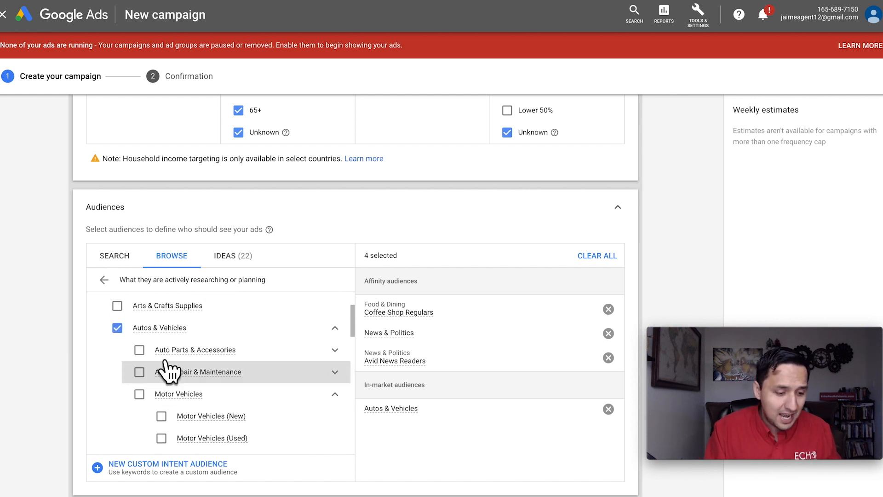
- Remove the Autos & Vehicles in-market audience and return to the audience categories
click(117, 327)
scroll(172, 375, up, 1)
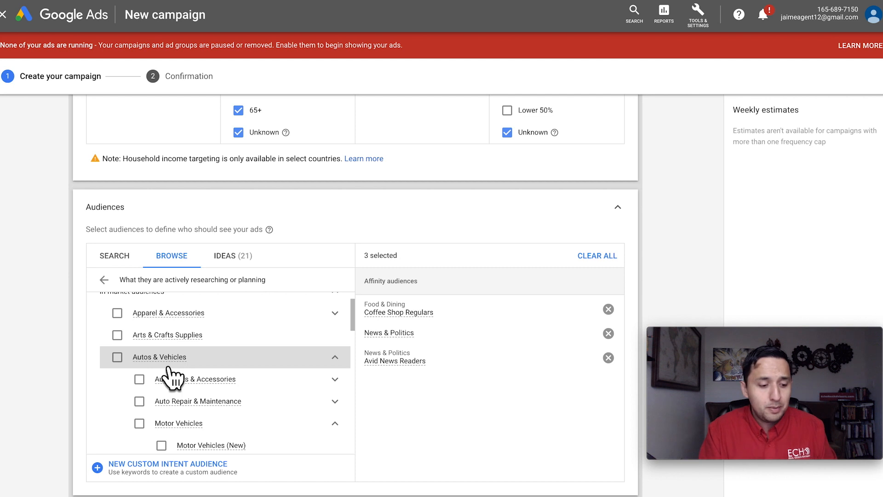
click(105, 280)
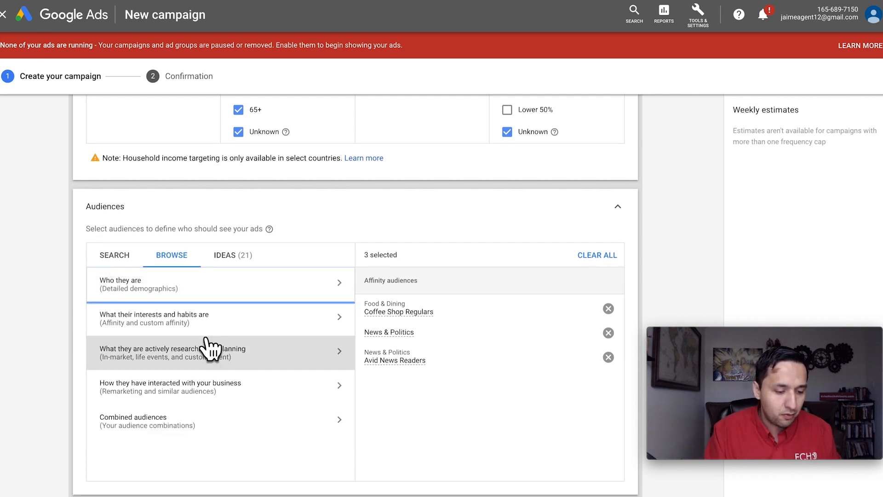
- Examine the YouTube users audiences under How they have interacted with your business and return to the audience categories
scroll(209, 349, down, 2)
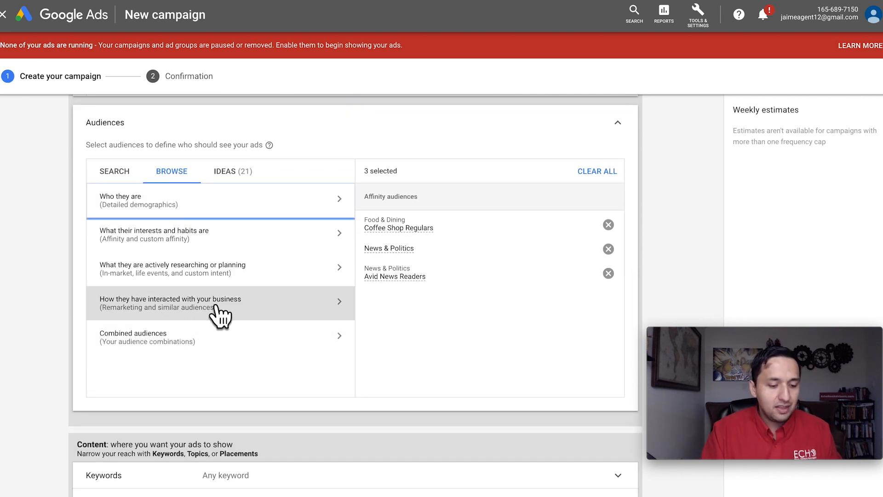
click(340, 304)
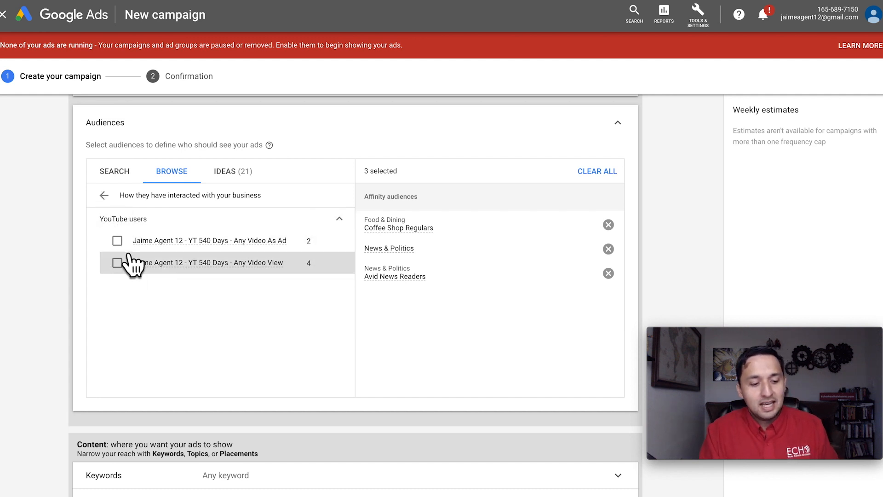
click(104, 195)
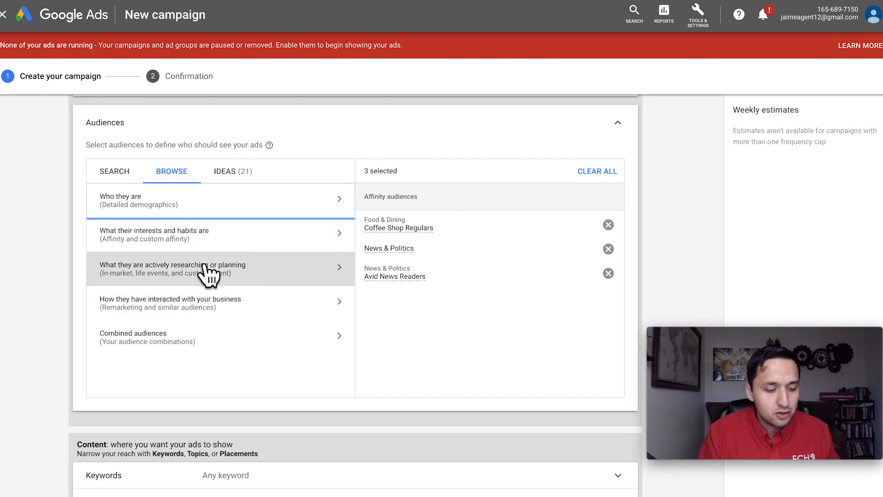
- Examine the combined audiences and the new combined audience form, leaving without creating one
click(143, 339)
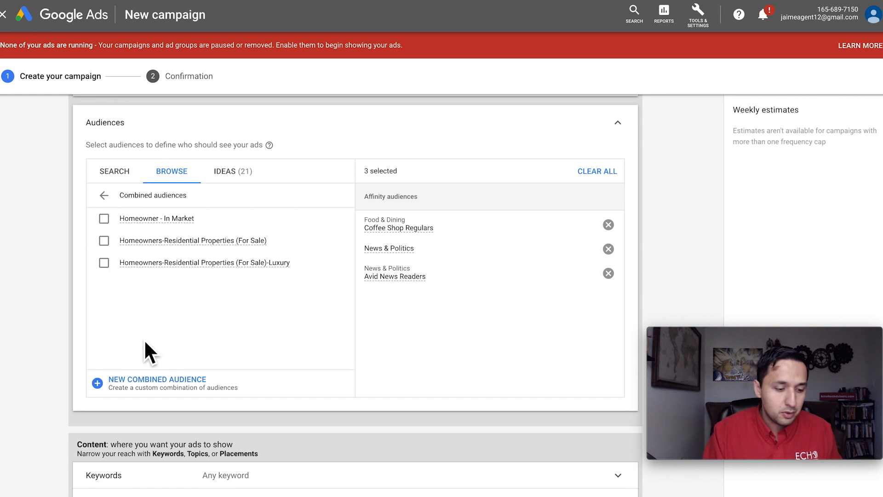
click(152, 380)
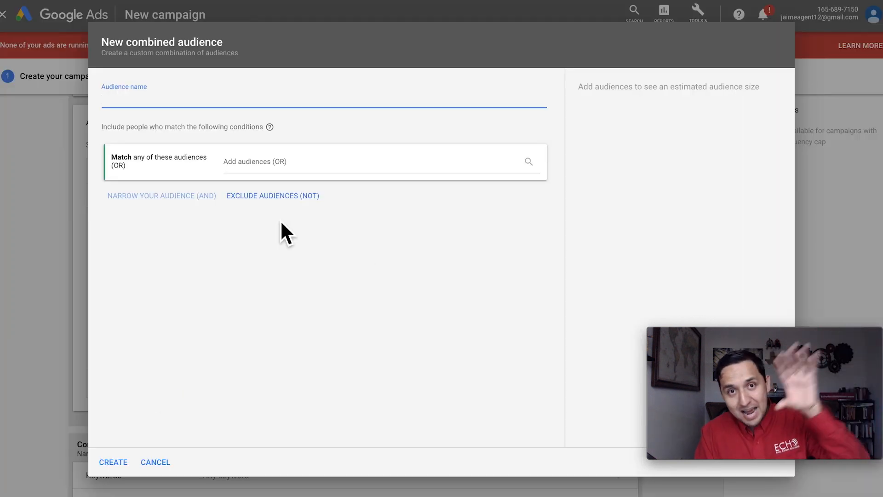
click(155, 463)
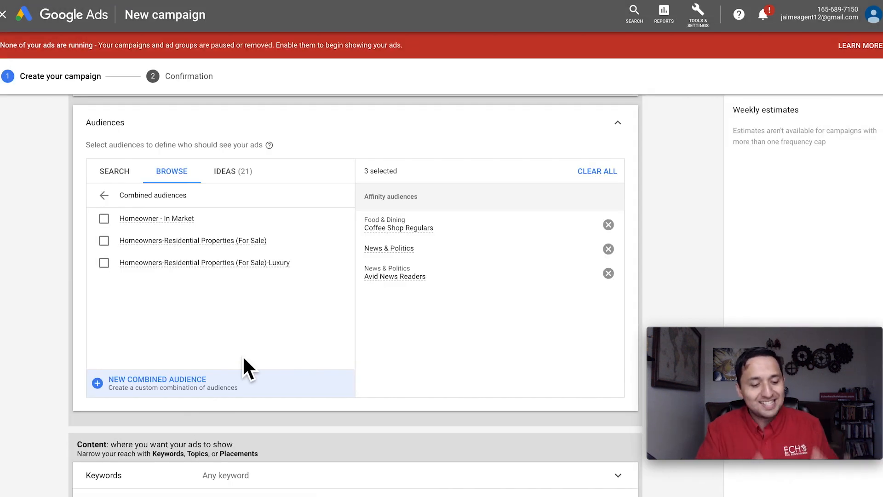
click(104, 195)
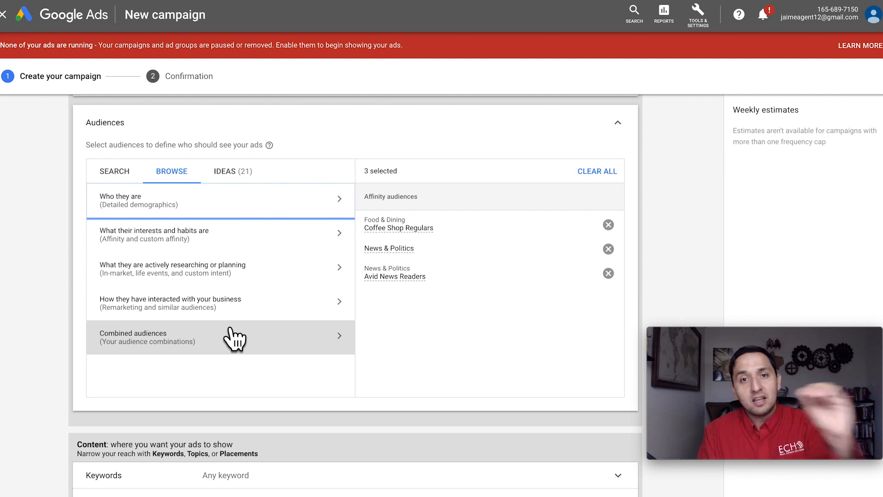
- Expand the Keywords targeting under the ad group's Content section and examine its keyword entry and keyword ideas options
scroll(235, 338, down, 1)
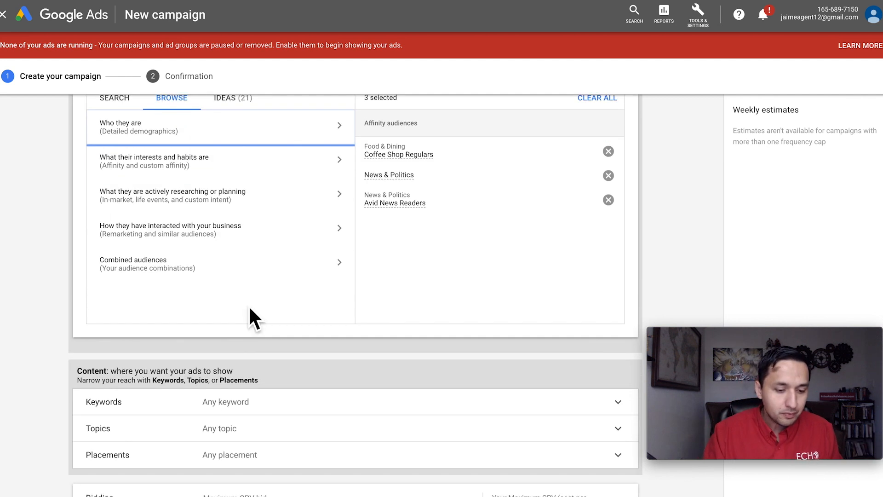
scroll(295, 317, down, 3)
scroll(304, 331, down, 2)
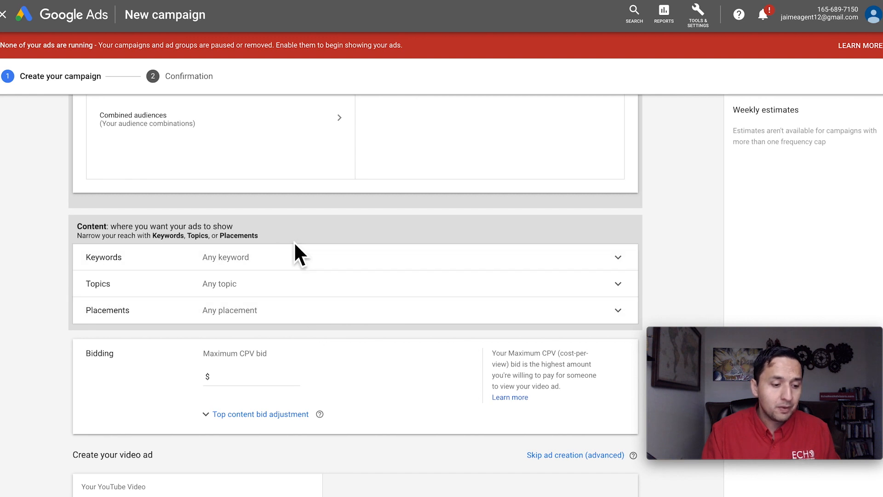
click(392, 261)
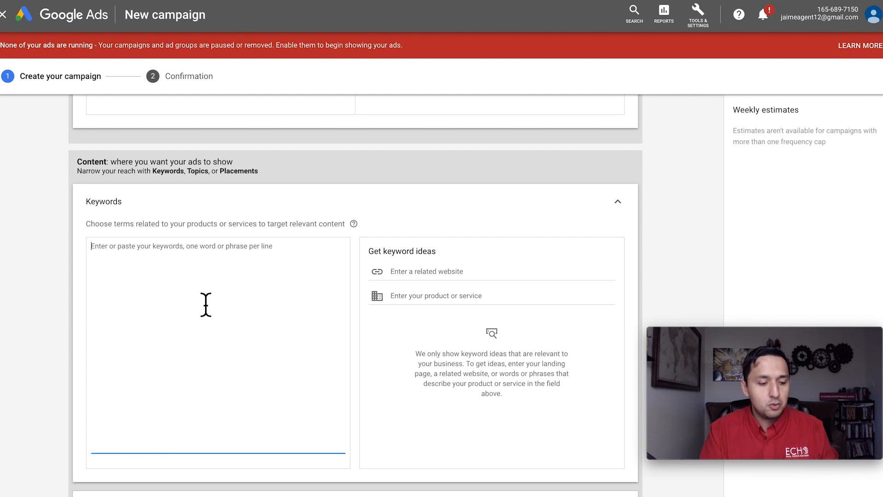
scroll(205, 305, down, 2)
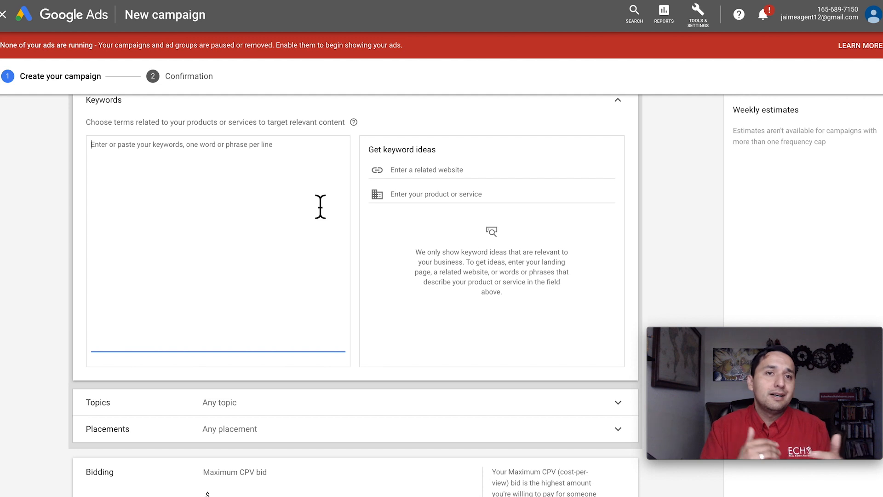
- Expand the Topics targeting and examine the available topic categories without selecting any
scroll(320, 207, down, 2)
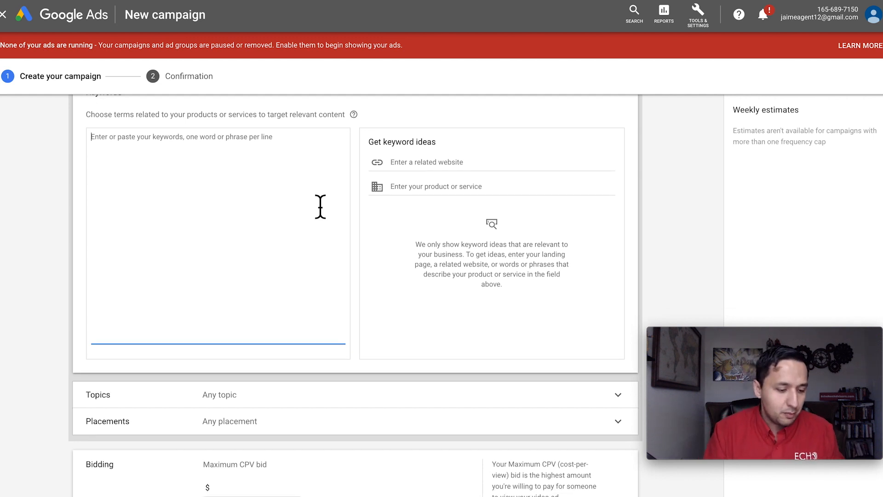
click(354, 321)
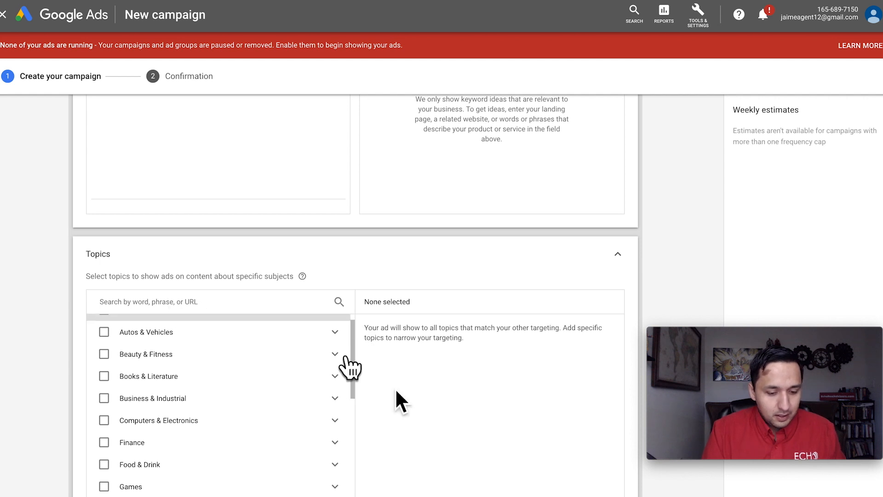
scroll(262, 430, down, 3)
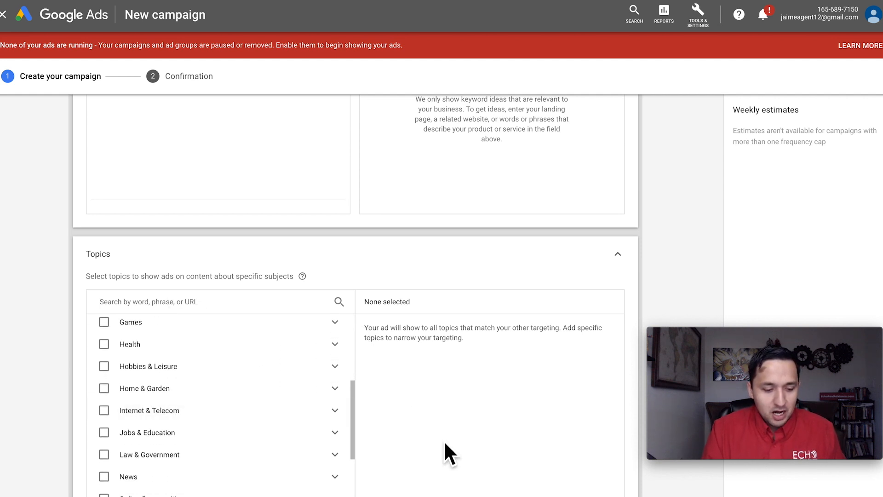
scroll(444, 440, up, 3)
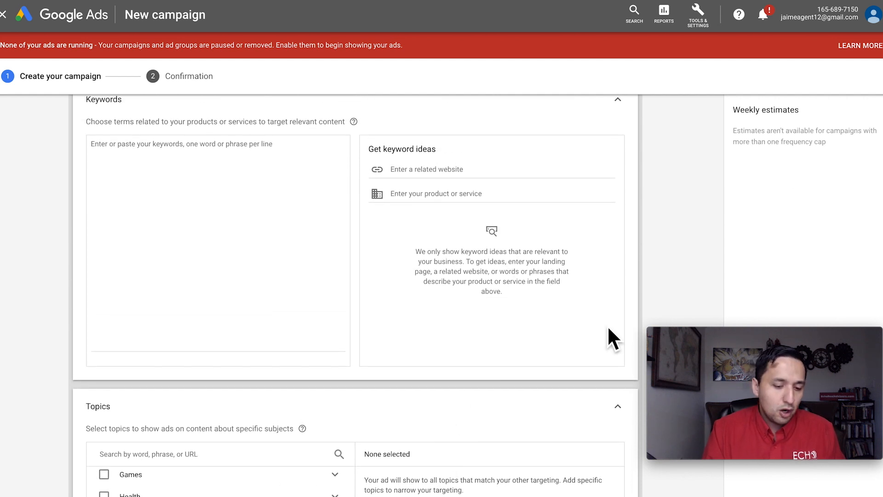
scroll(607, 340, down, 3)
scroll(489, 436, down, 2)
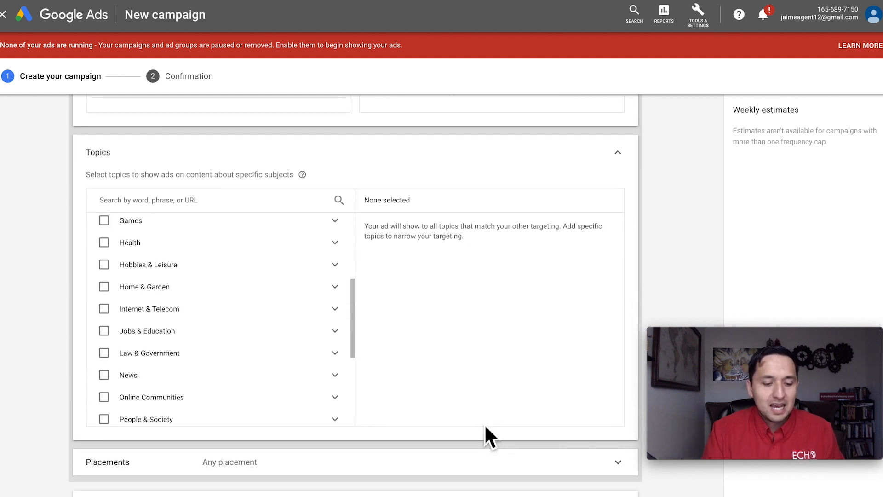
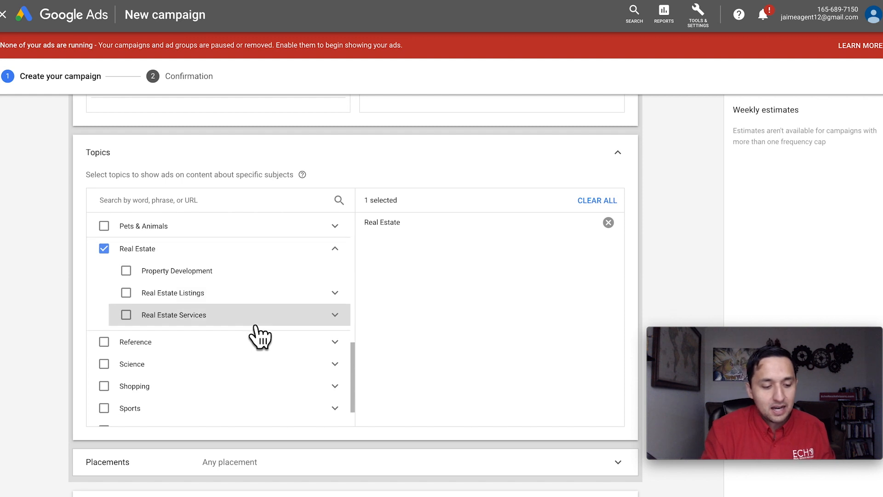
- Add Pets & Animals to the targeted topics and look through the subtopics of Sports and Extreme Sports
click(104, 226)
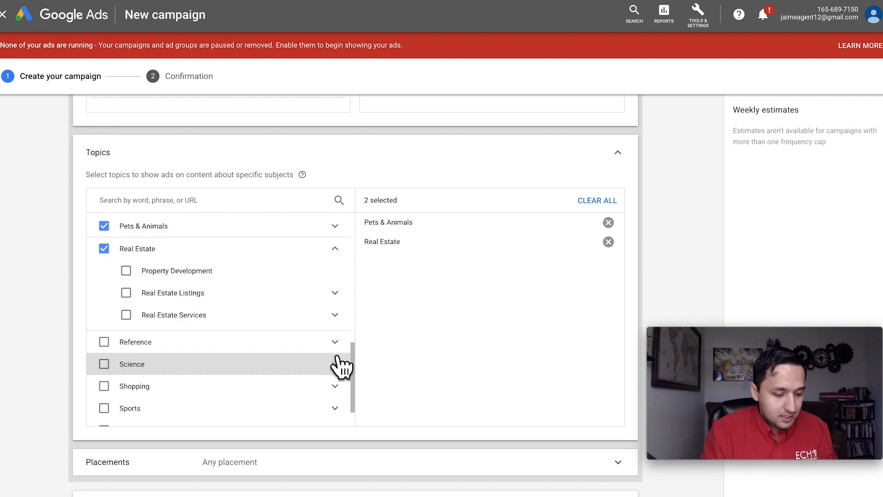
scroll(337, 364, down, 1)
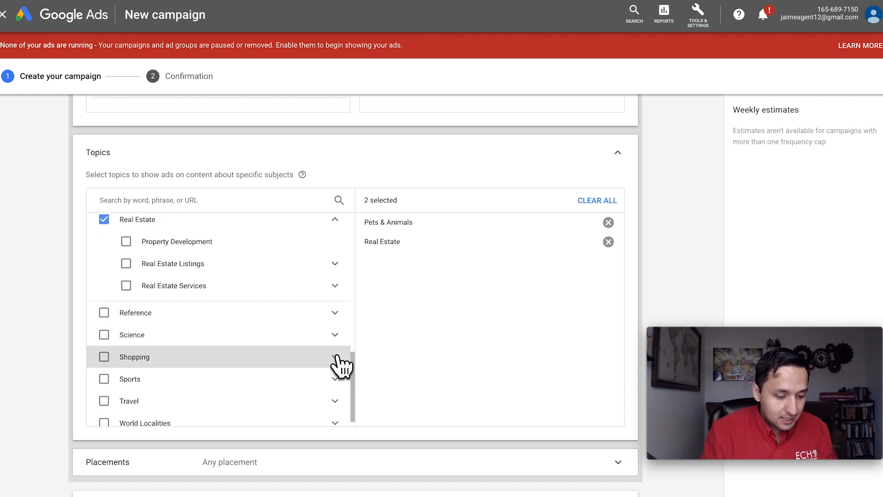
click(335, 379)
scroll(340, 380, down, 4)
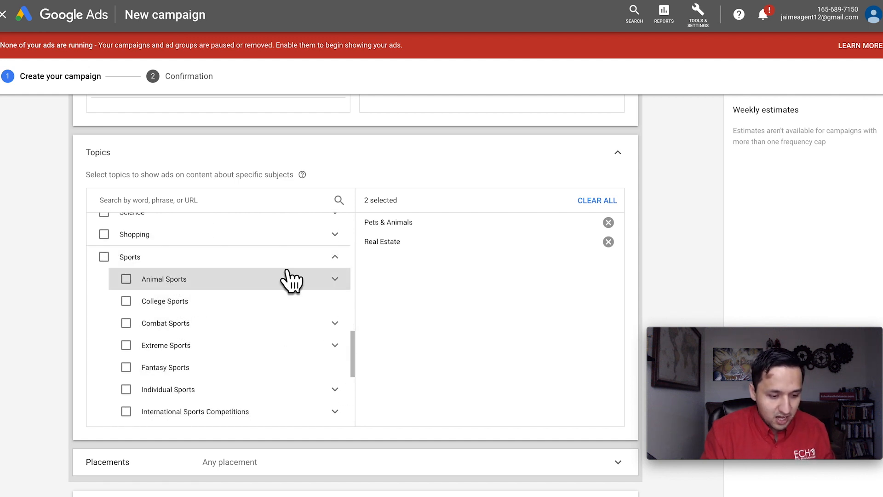
scroll(340, 358, down, 3)
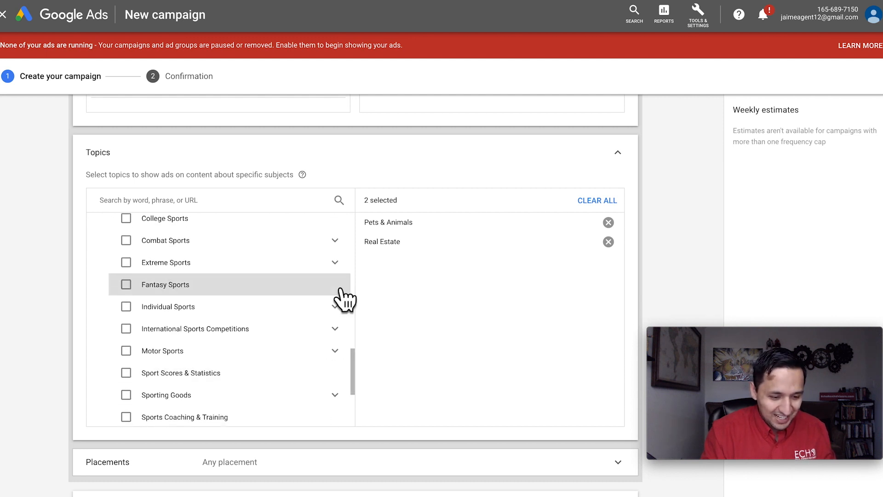
click(337, 262)
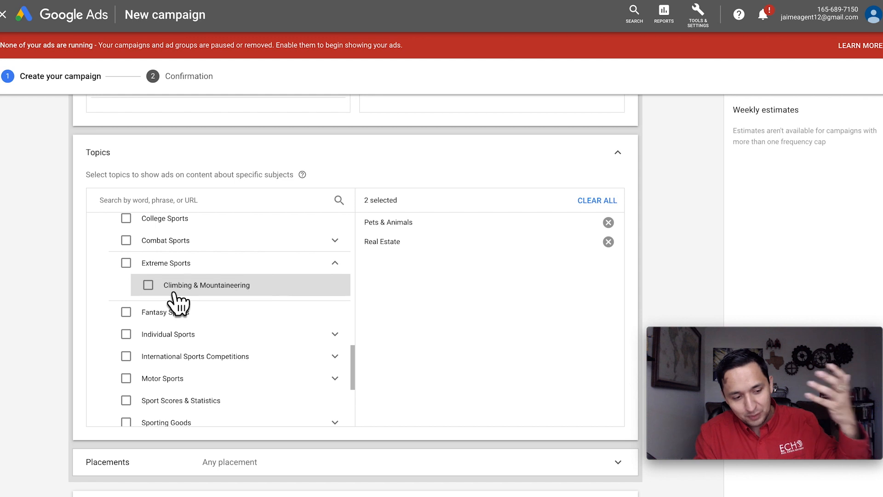
scroll(174, 295, down, 2)
scroll(174, 299, down, 2)
scroll(357, 381, down, 4)
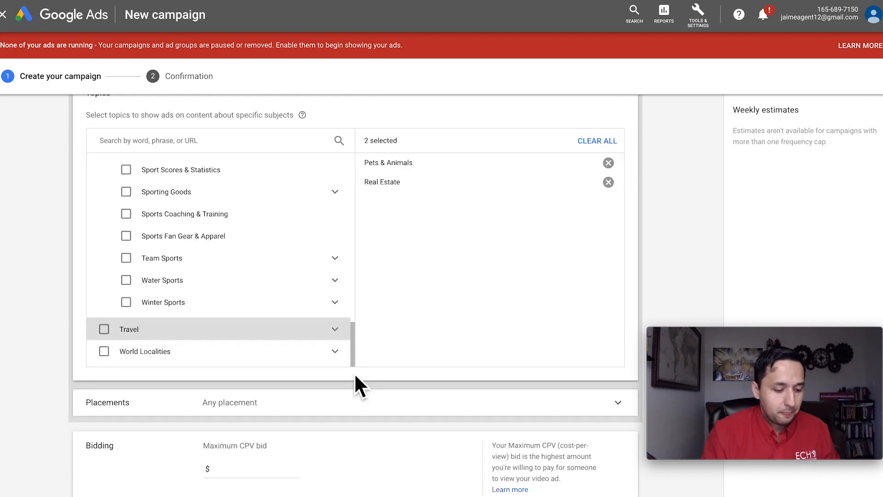
- Expand the Placements targeting, look at the Websites category and return to the placement categories
click(375, 313)
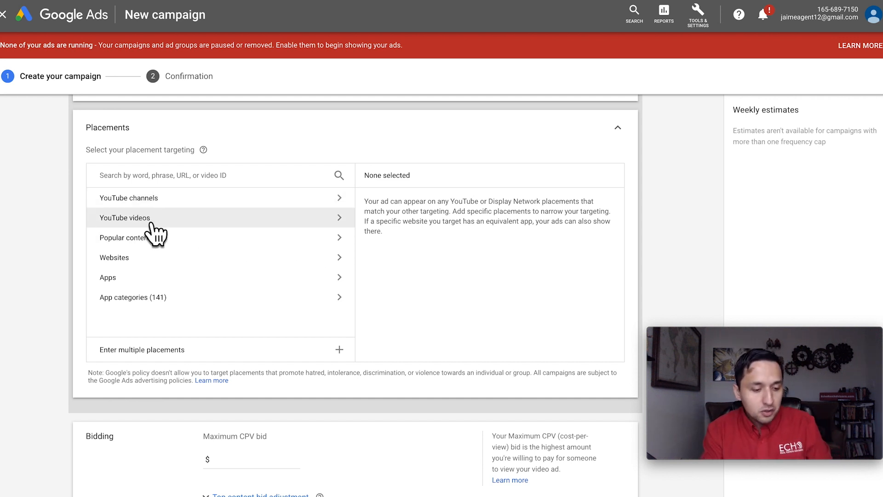
click(237, 260)
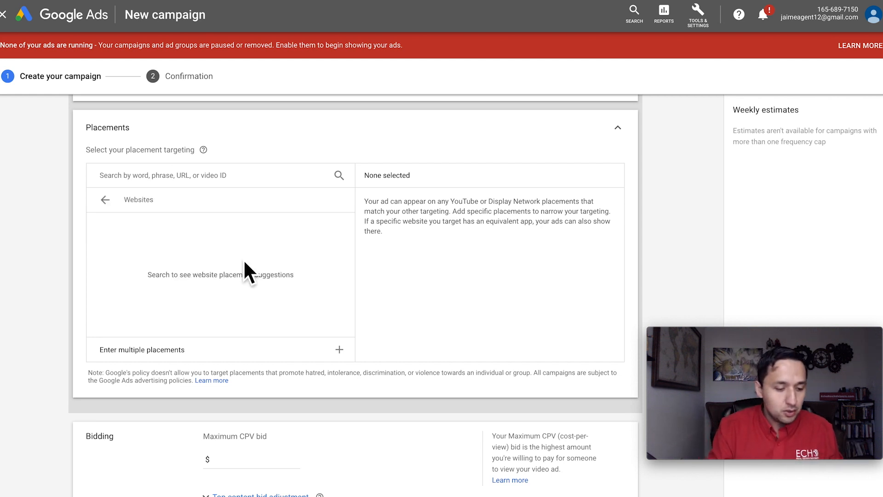
click(105, 201)
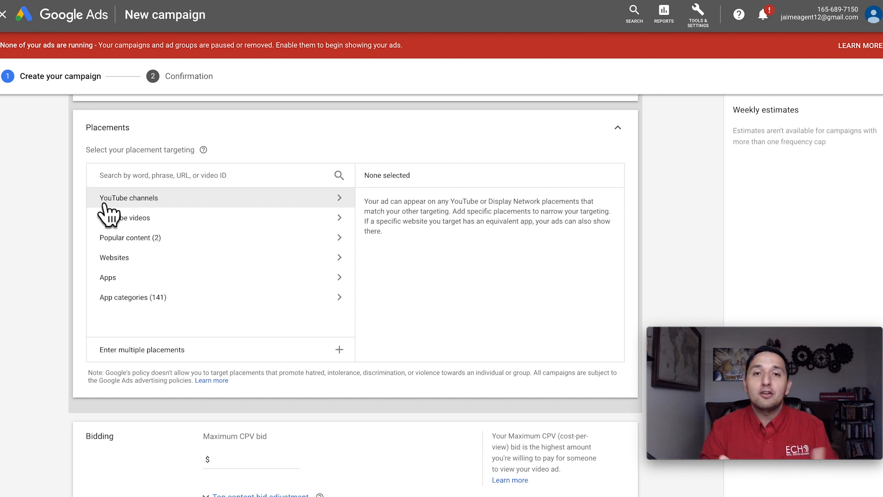
- Review the ad group's sections from demographics and topics to placements, bidding and video ad creation
scroll(109, 212, up, 15)
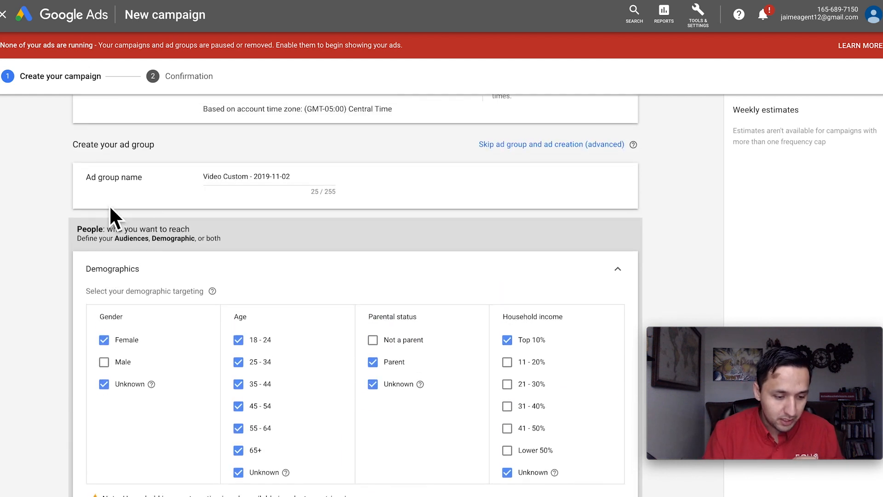
scroll(109, 207, up, 5)
scroll(109, 205, down, 20)
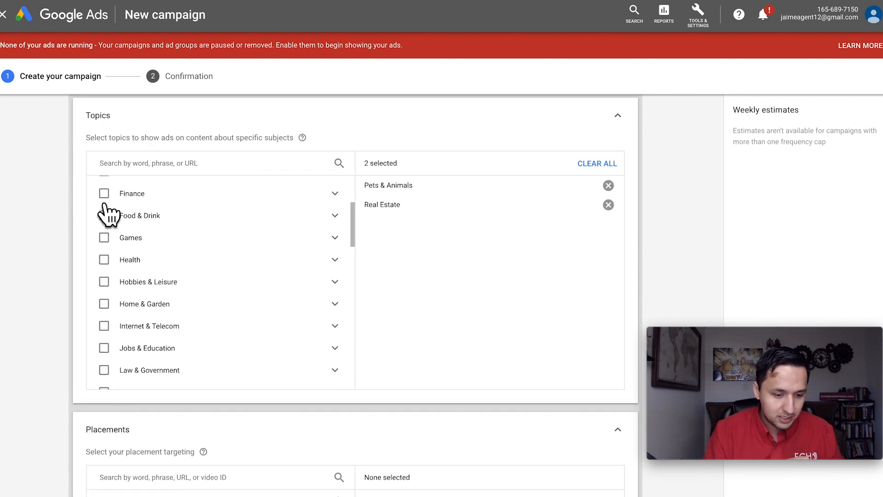
scroll(109, 205, down, 16)
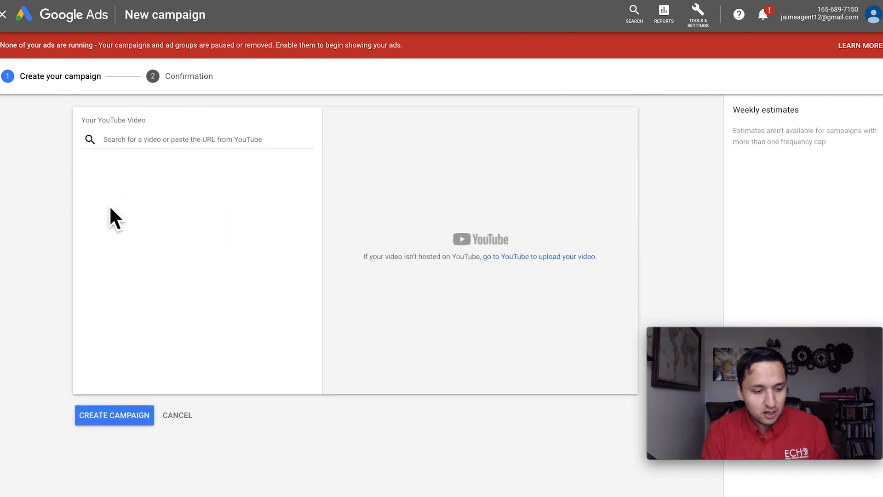
scroll(109, 205, up, 5)
scroll(109, 205, up, 3)
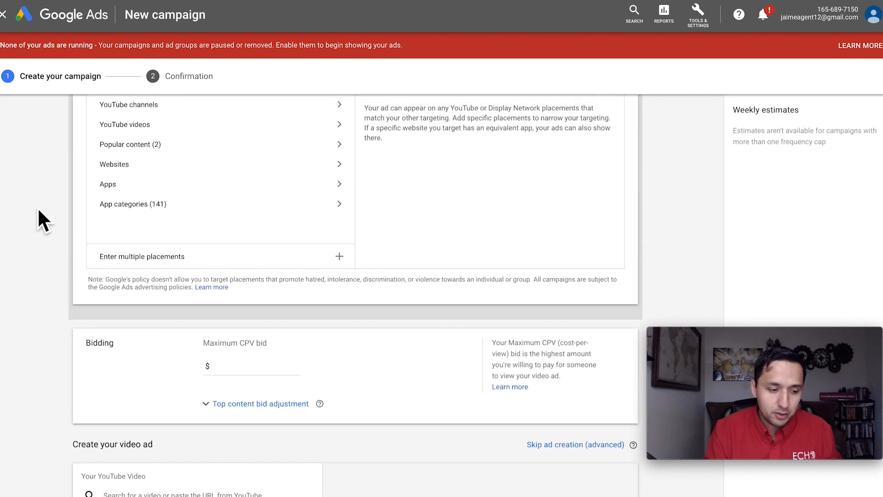
scroll(37, 207, up, 2)
scroll(38, 221, up, 1)
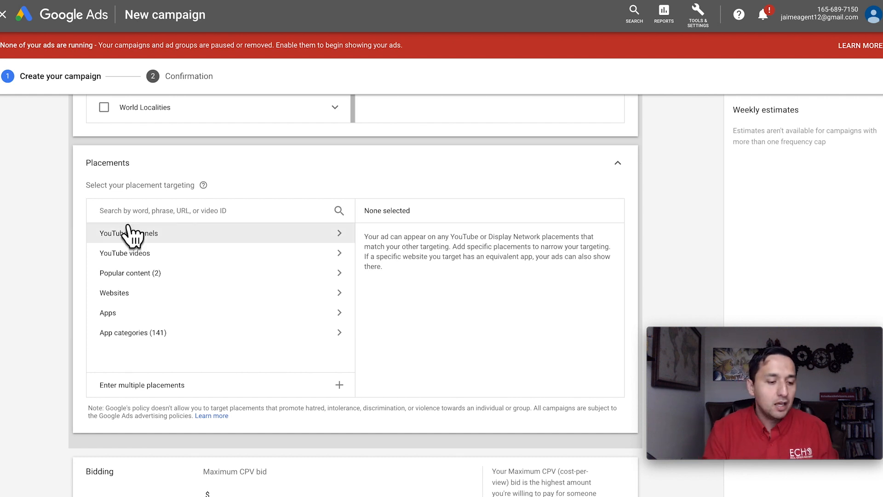
- Check the YouTube channels placements, search placements by the channel owner's name and select the matching YouTube channel
click(148, 237)
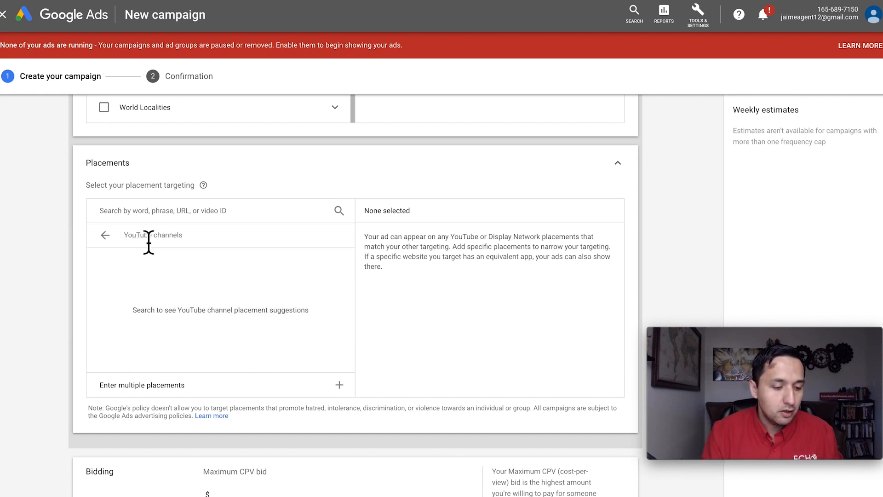
click(105, 235)
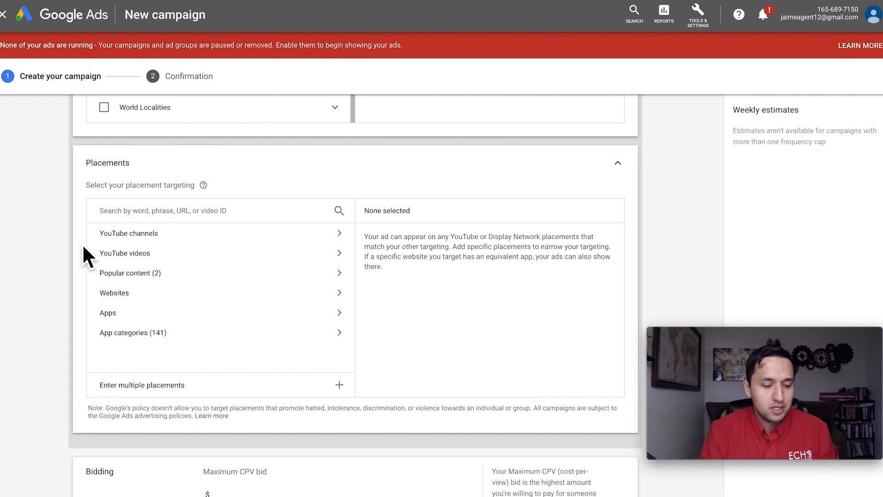
scroll(83, 246, down, 1)
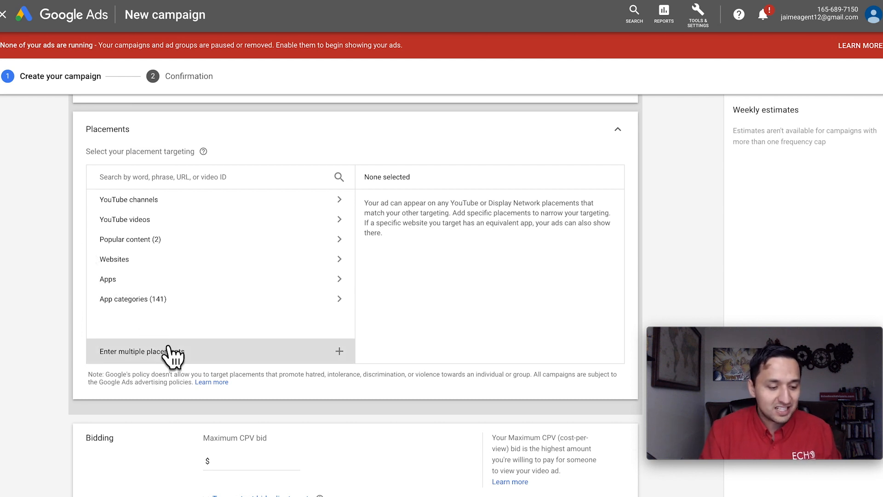
click(153, 179)
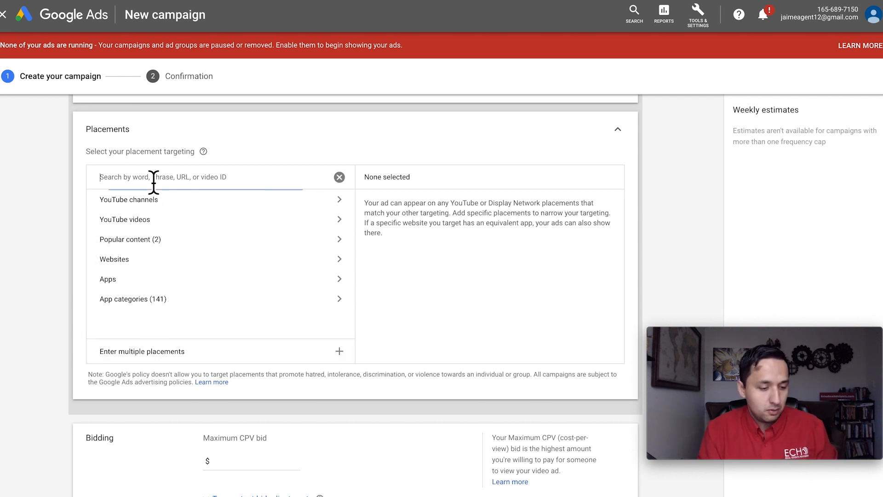
text(jaime resendiz)
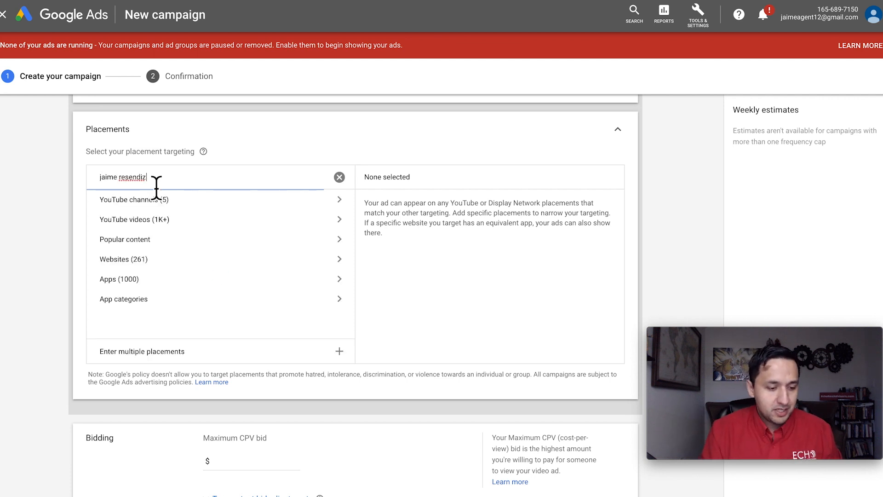
click(151, 201)
click(105, 236)
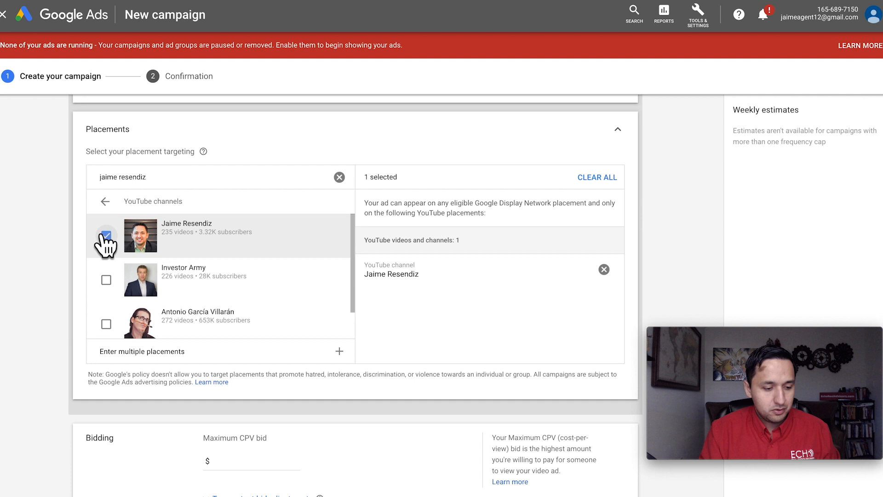
- Look through the YouTube videos matching the same placement search without selecting any, and clear the search
click(105, 201)
click(143, 220)
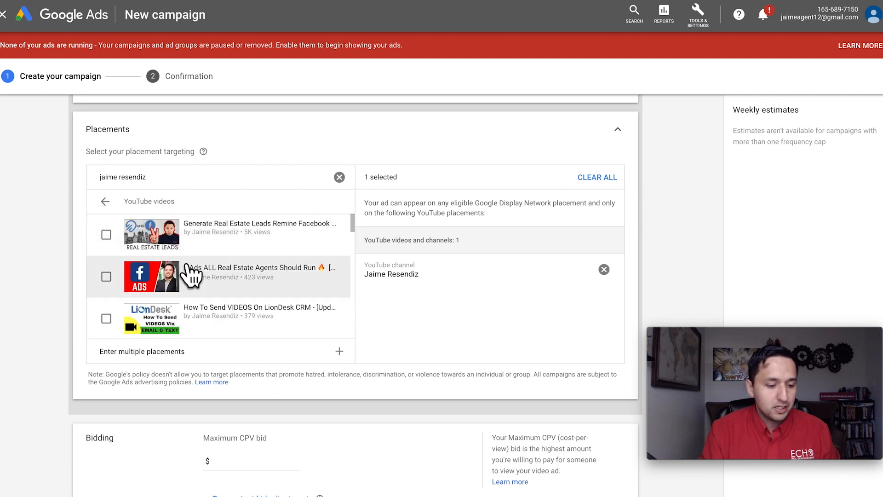
scroll(191, 269, down, 5)
scroll(190, 269, down, 6)
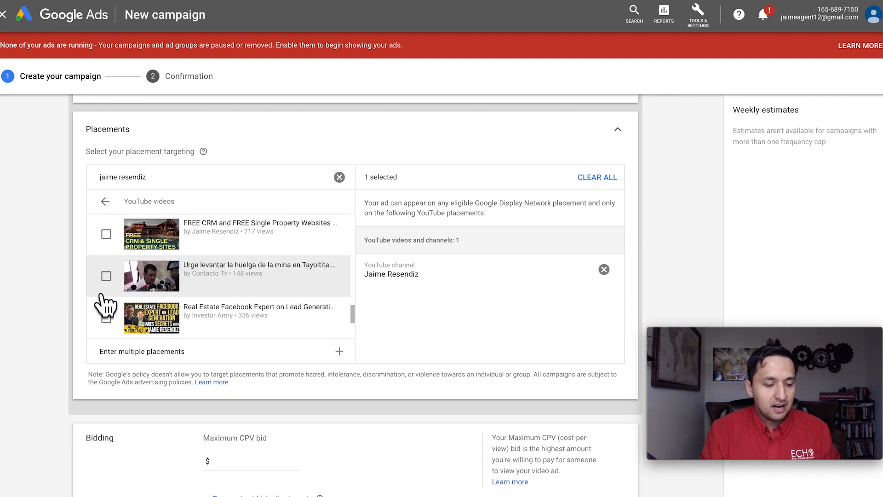
scroll(108, 299, down, 5)
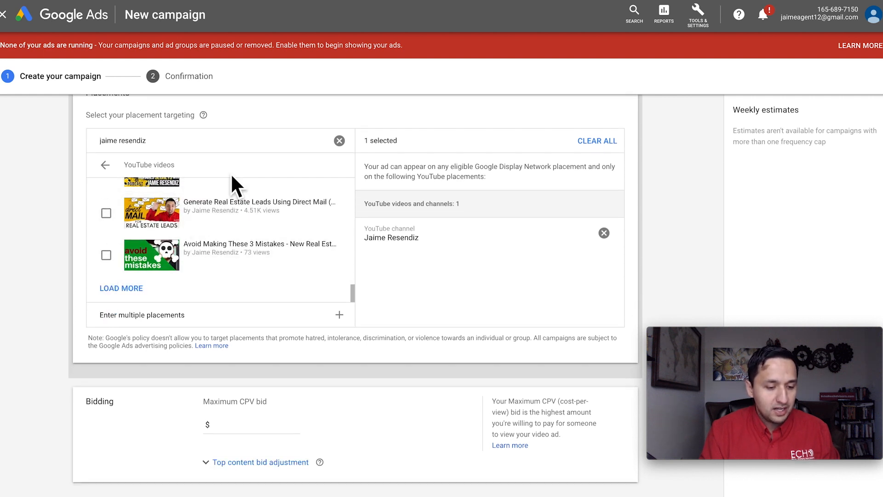
click(339, 140)
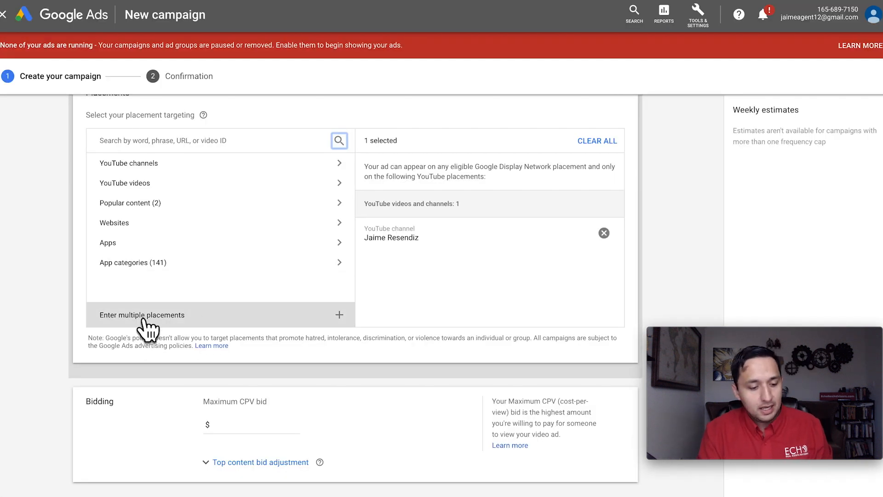
- Copy the link of "15 steps to selling any house in 7 days or less" from YouTube and add it under Enter multiple placements
click(143, 317)
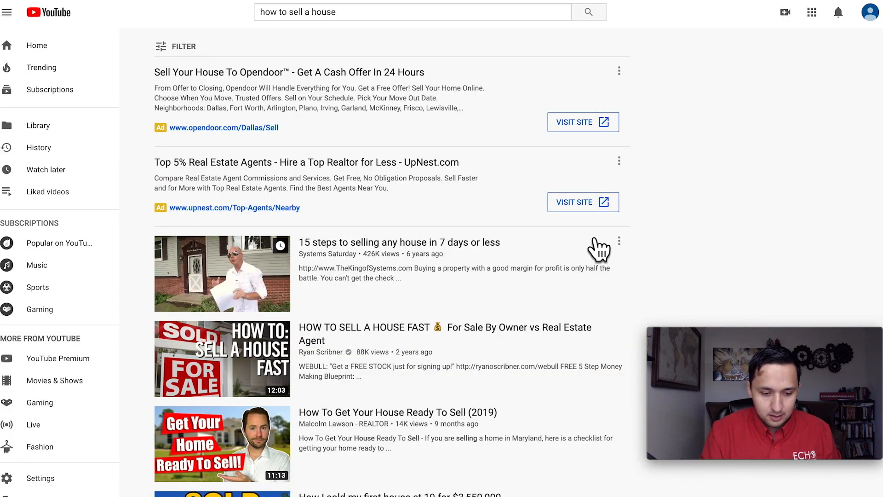
right_click(432, 240)
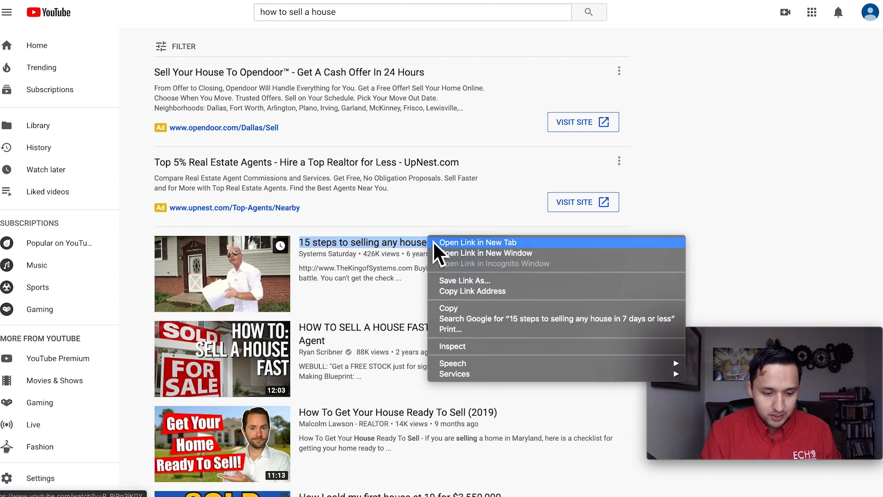
click(478, 291)
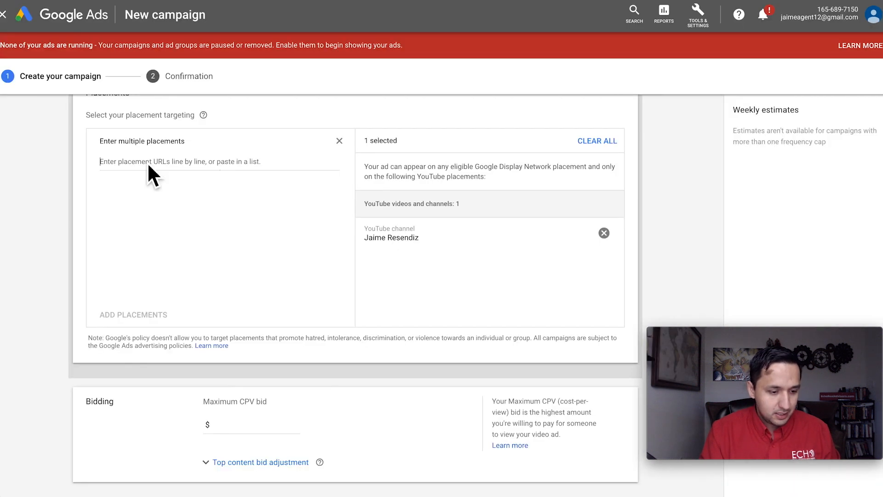
click(148, 165)
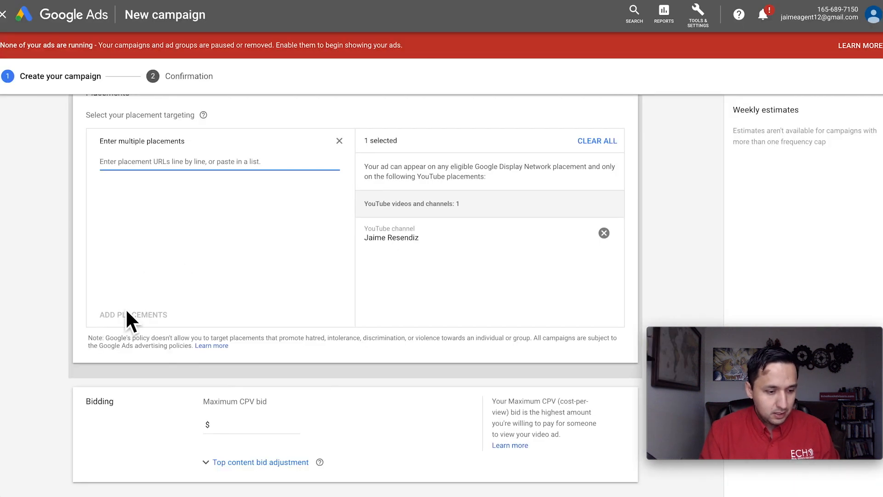
key(ctrl+v)
click(134, 315)
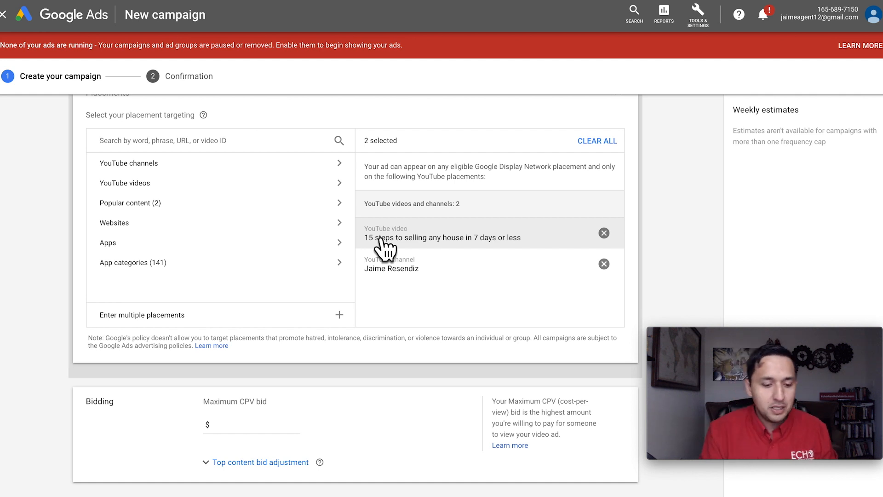
- Set the ad group's maximum CPV bid to $1.00
scroll(385, 249, down, 3)
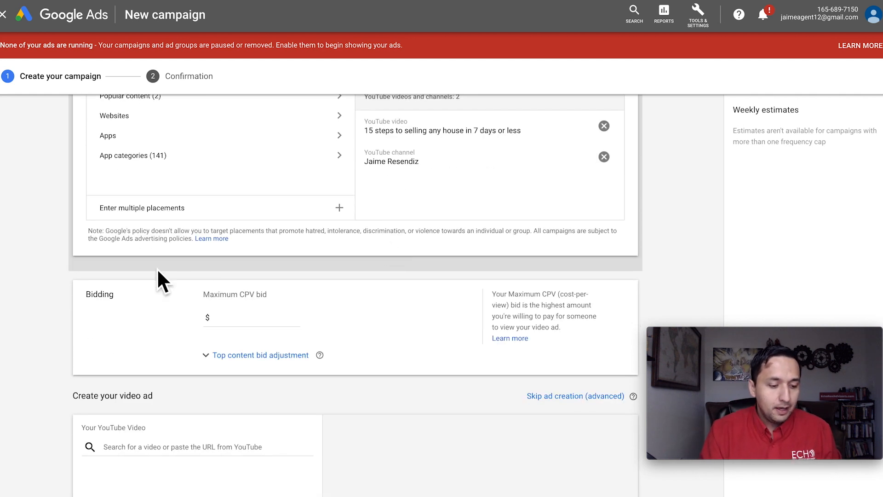
scroll(158, 272, down, 1)
click(282, 276)
text(1.00)
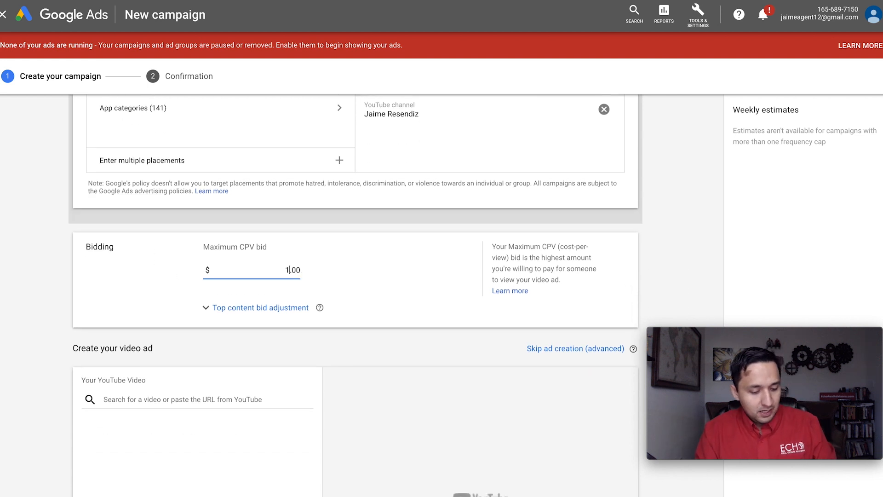
- Paste the URL of Business Insider's "Why Avocados Are So Expensive" as the ad's YouTube video and view the video ad formats
scroll(407, 265, down, 2)
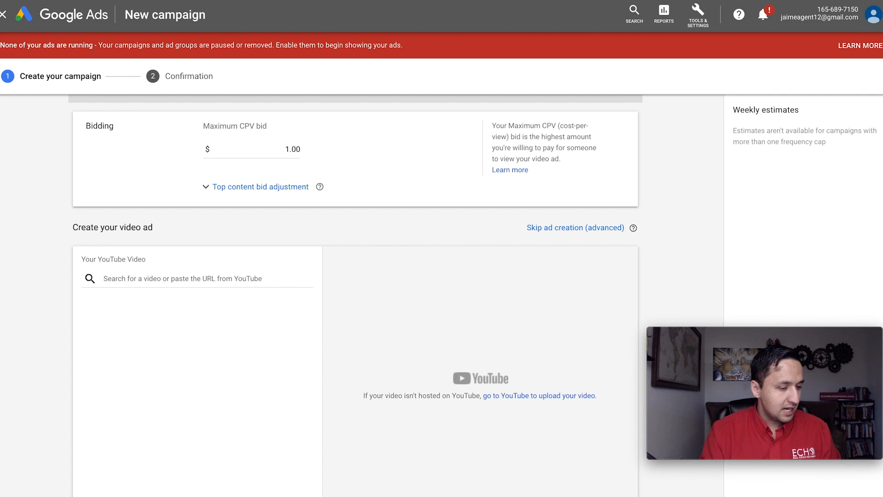
click(146, 280)
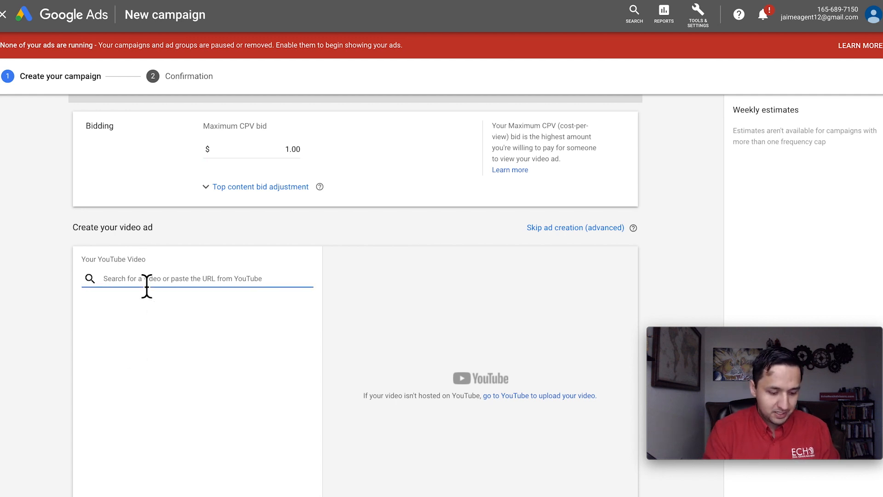
key(ctrl+v)
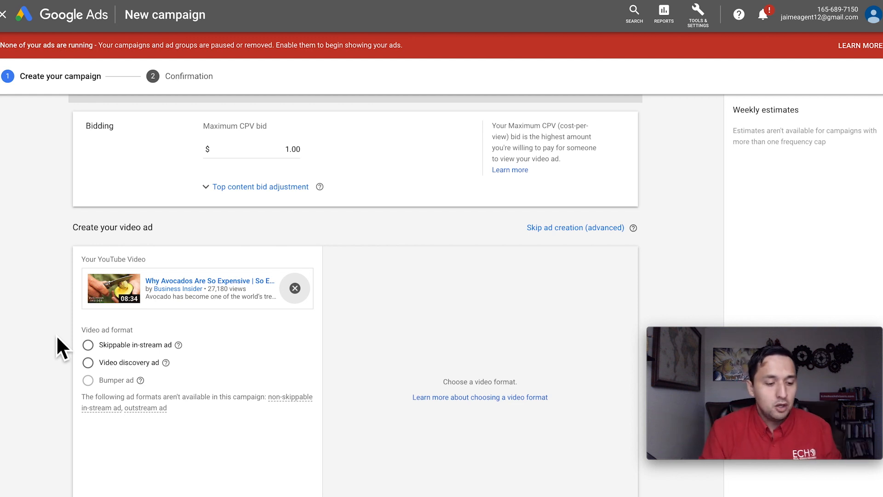
scroll(56, 335, down, 1)
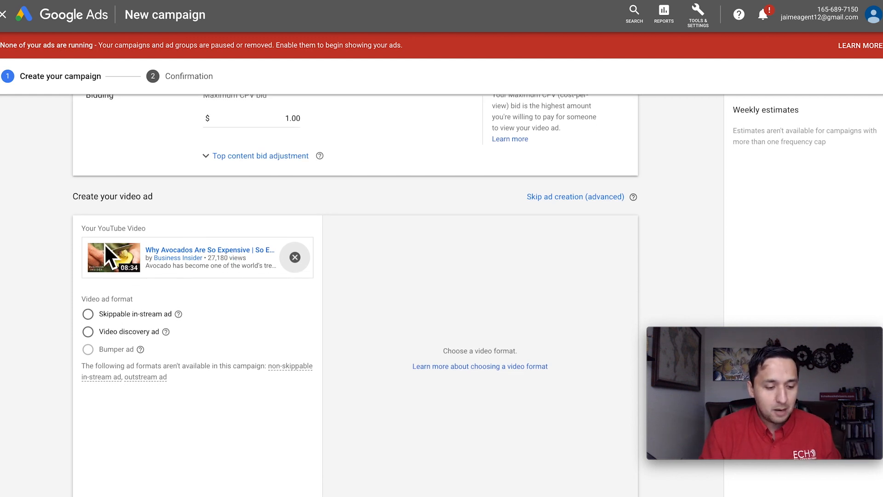
scroll(104, 252, down, 1)
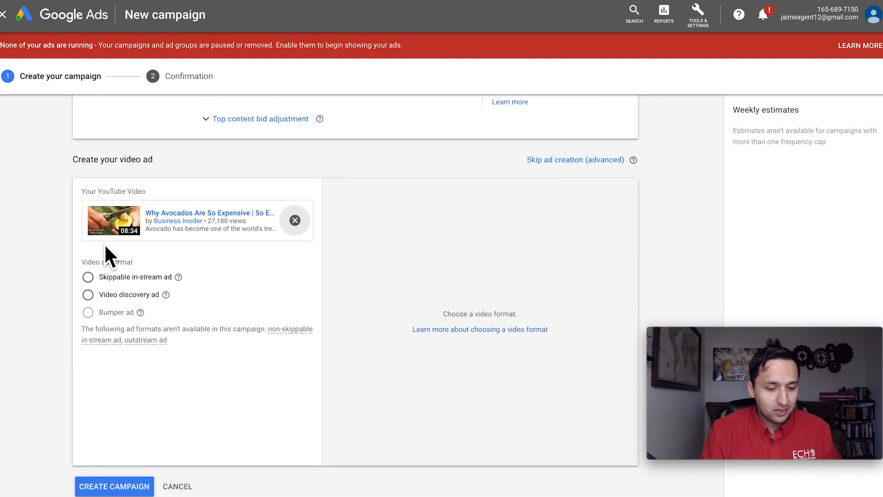
click(88, 276)
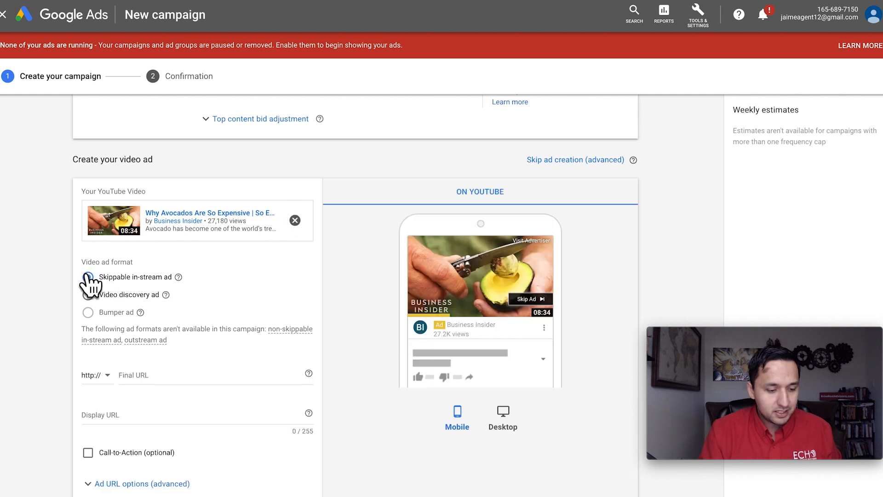
scroll(37, 295, down, 1)
click(167, 340)
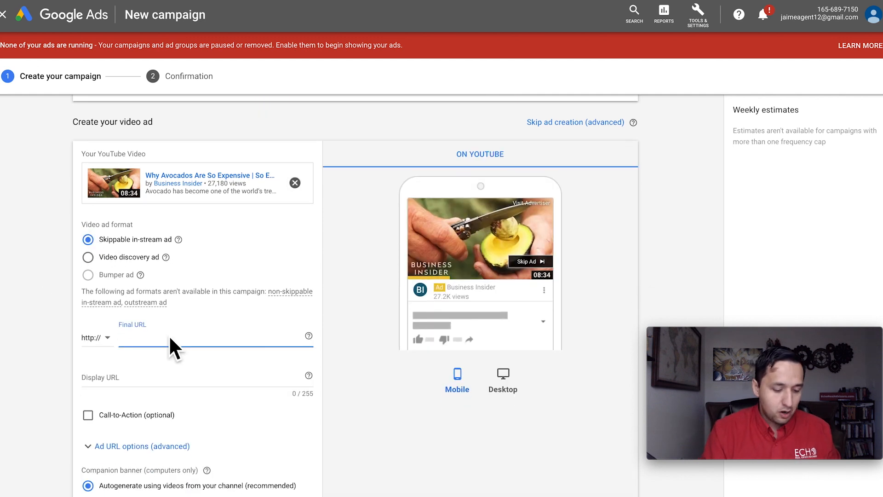
key(ctrl+v)
click(135, 373)
key(ctrl+v)
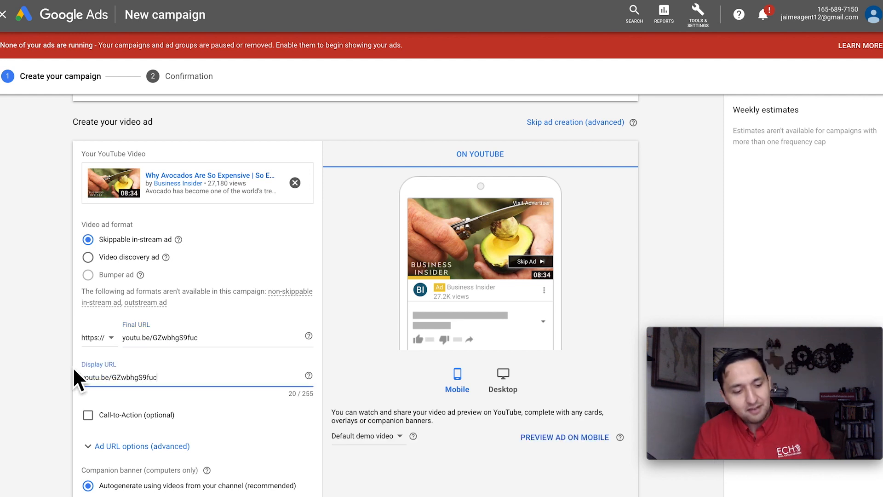
scroll(75, 371, down, 3)
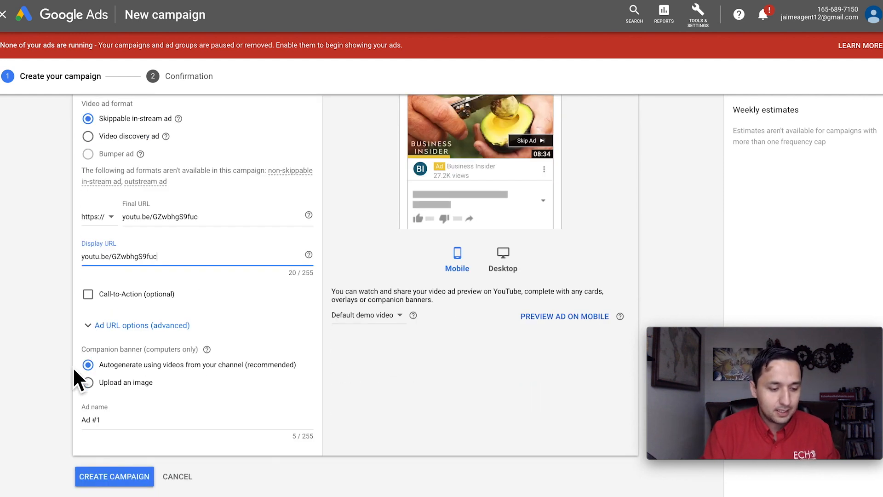
scroll(156, 232, up, 1)
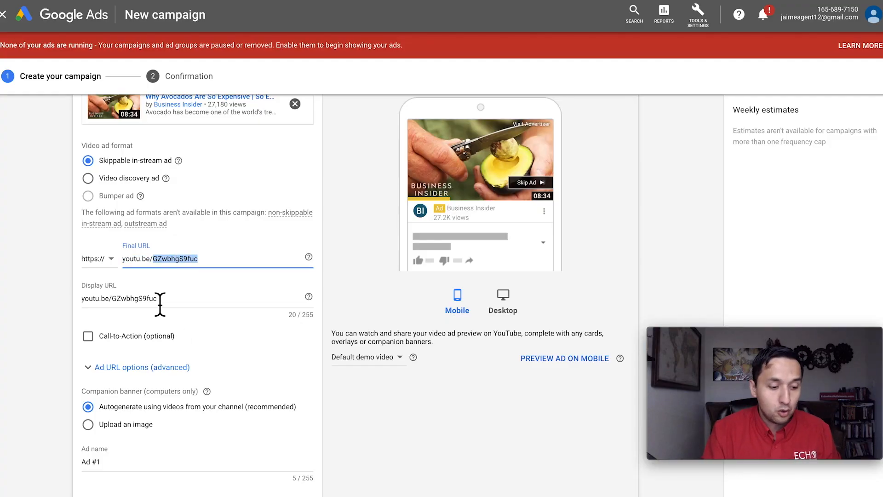
double_click(152, 304)
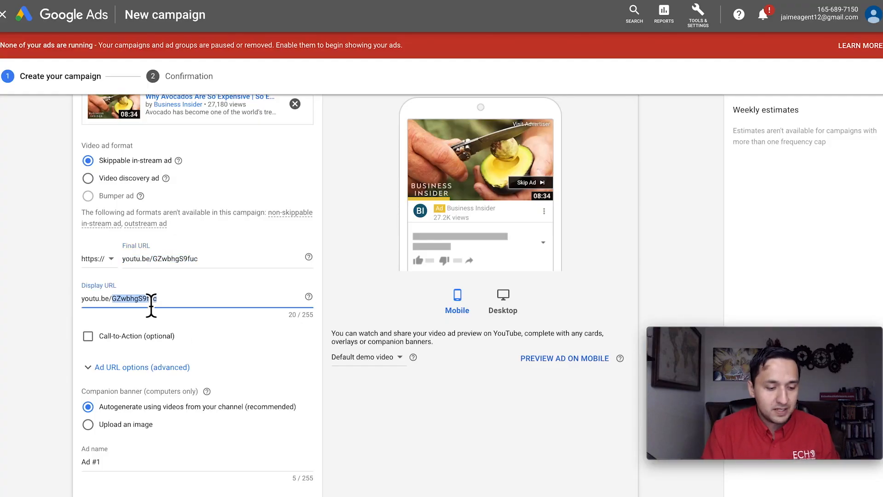
triple_click(151, 306)
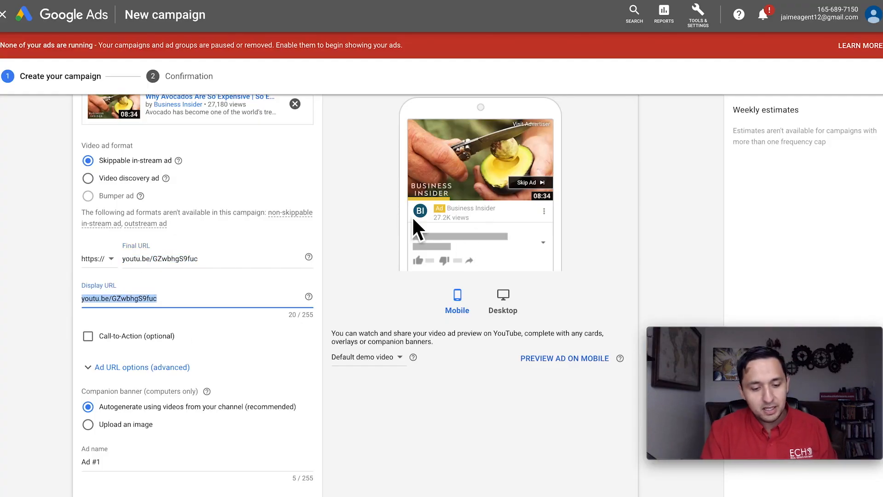
click(159, 302)
double_click(159, 302)
click(123, 303)
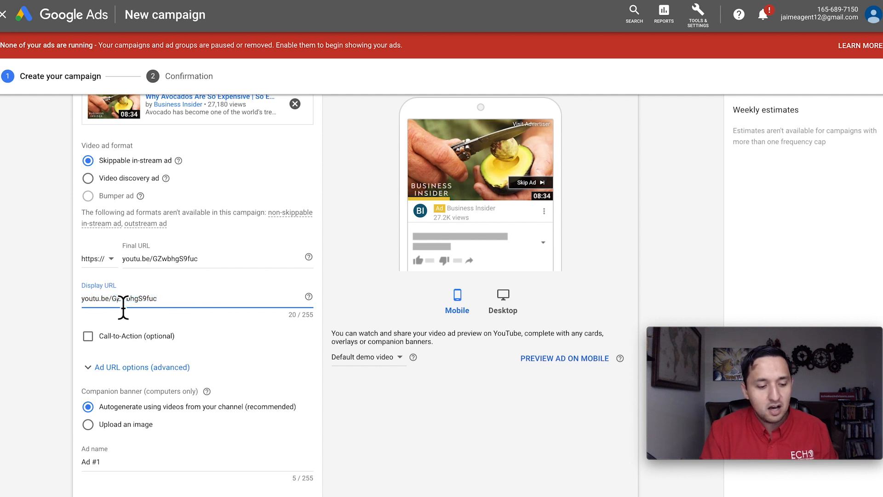
triple_click(123, 304)
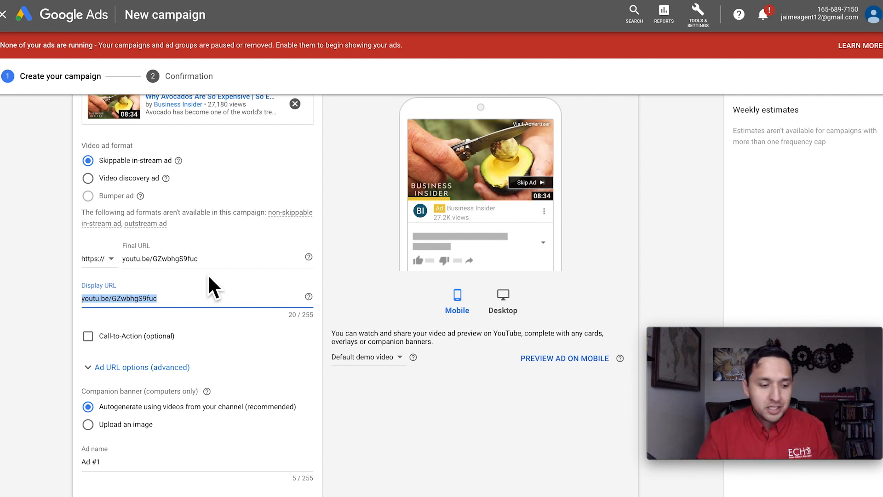
- Enable the optional call-to-action for the video ad and set its text to "Buy Avo"
click(88, 336)
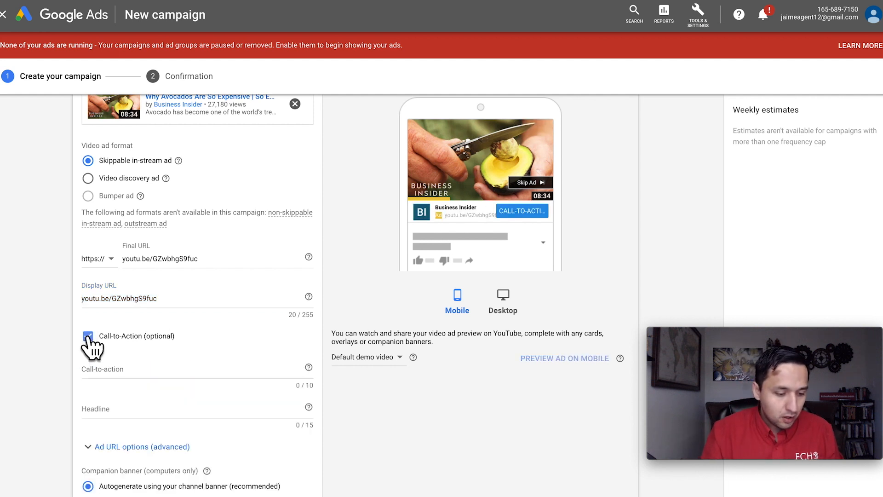
click(104, 371)
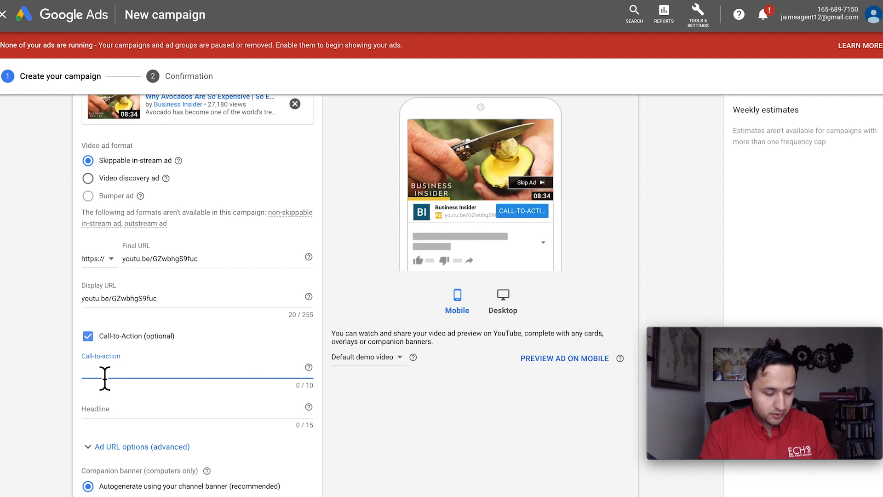
text(B)
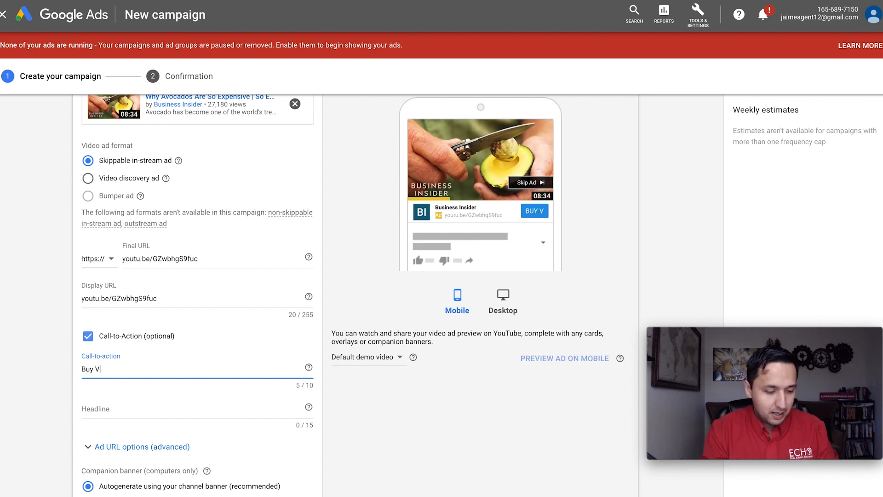
text(uy Avo)
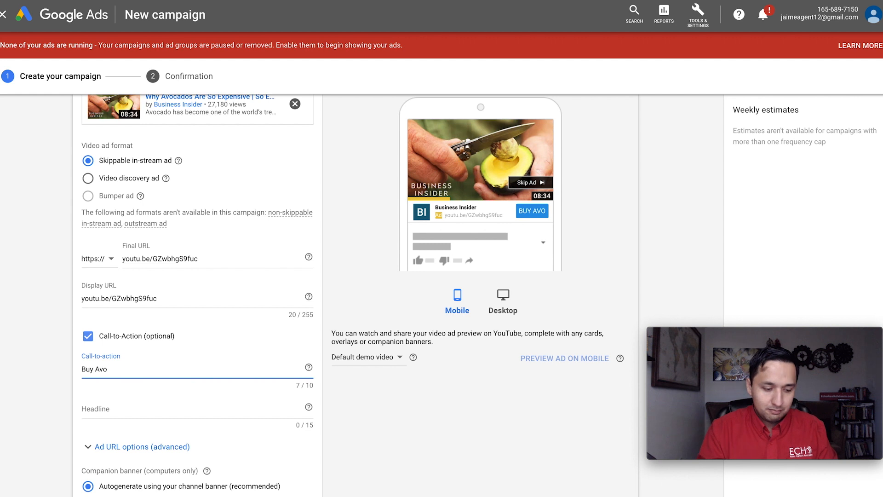
- Set the call-to-action headline to "Best Avocados"
scroll(101, 409, down, 1)
click(115, 374)
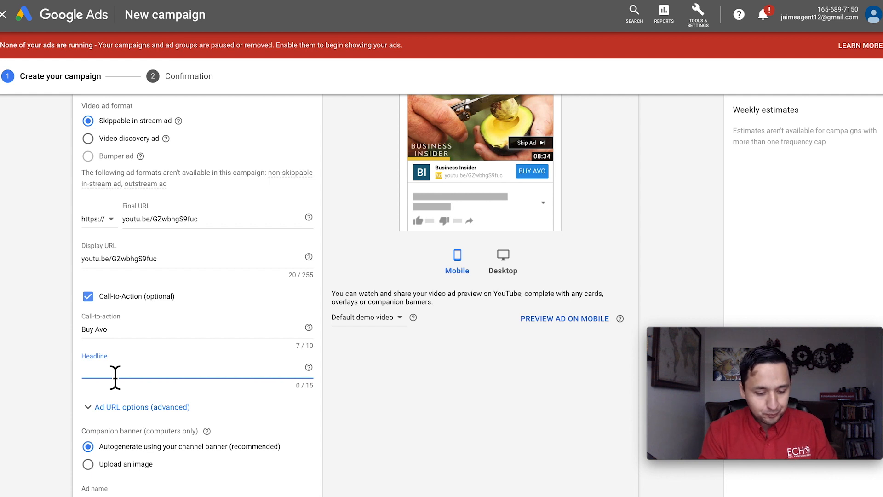
text(Best Avocados)
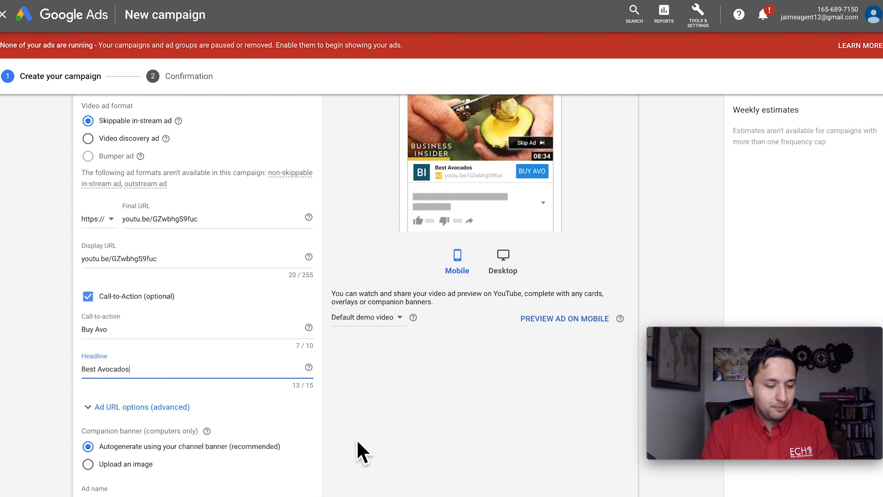
click(425, 423)
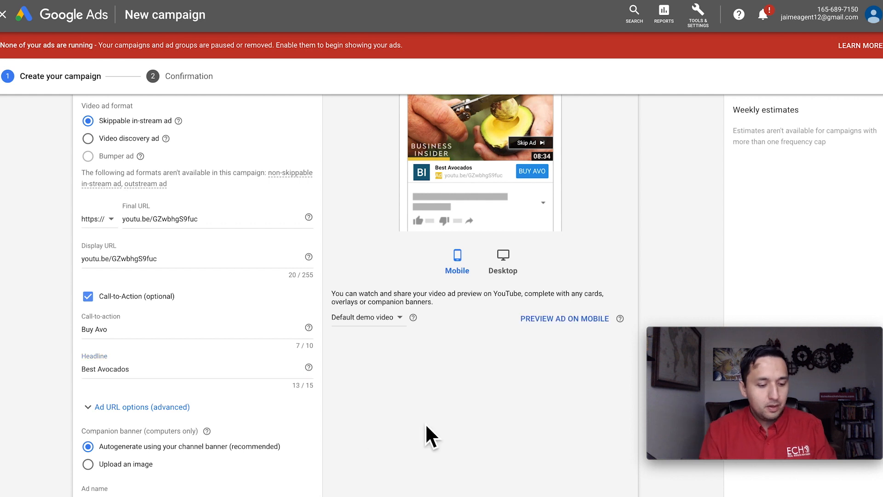
- Examine the advanced ad URL options, including tracking template, final URL suffix and custom parameters, and collapse them without entering anything
scroll(425, 414, down, 2)
scroll(426, 399, down, 2)
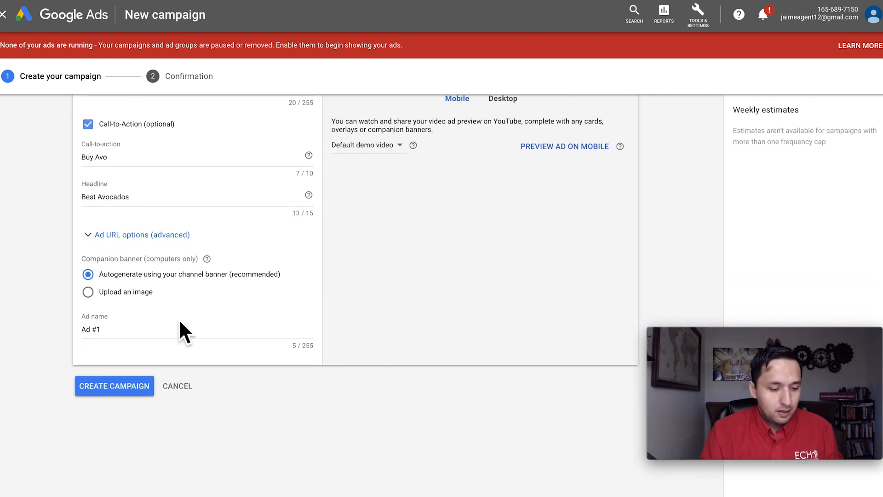
click(152, 236)
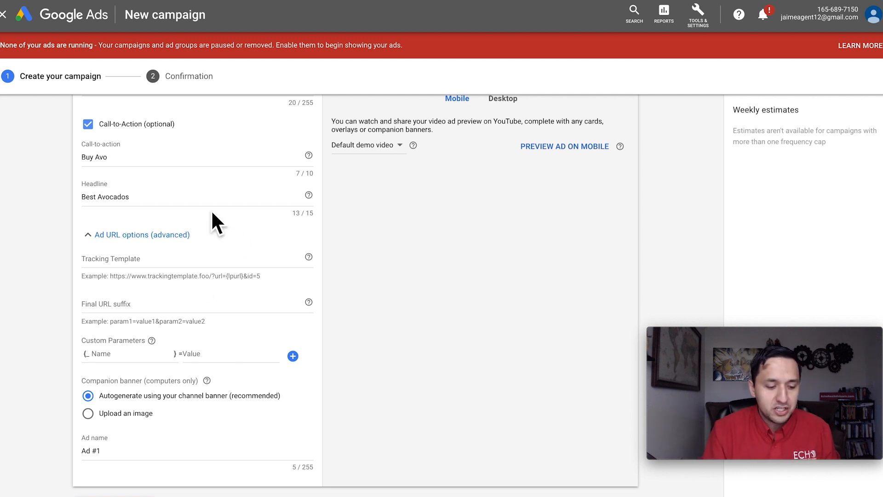
click(155, 235)
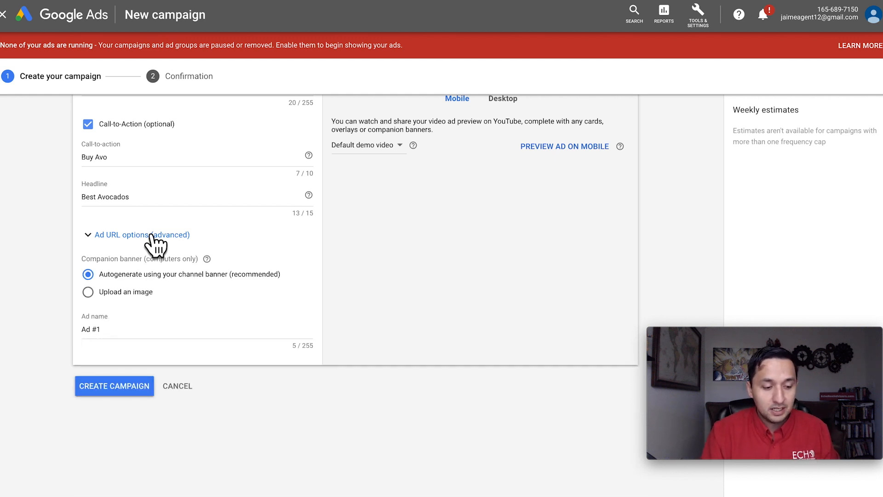
click(155, 236)
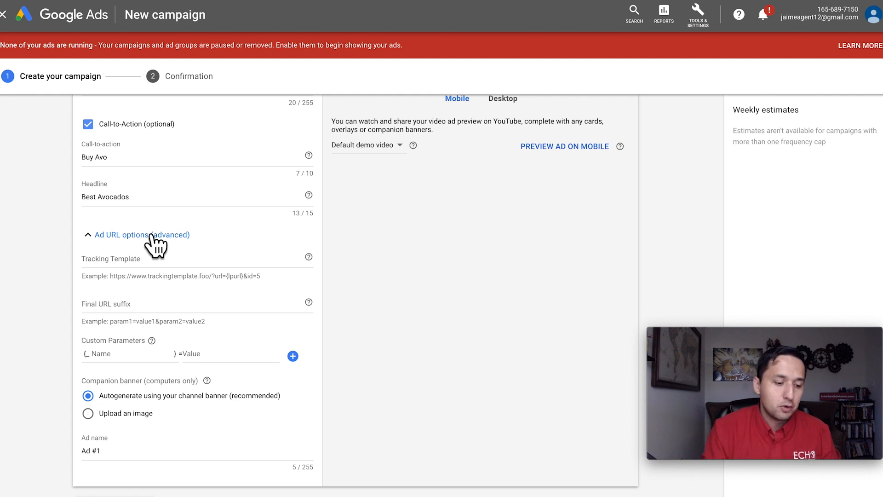
click(151, 236)
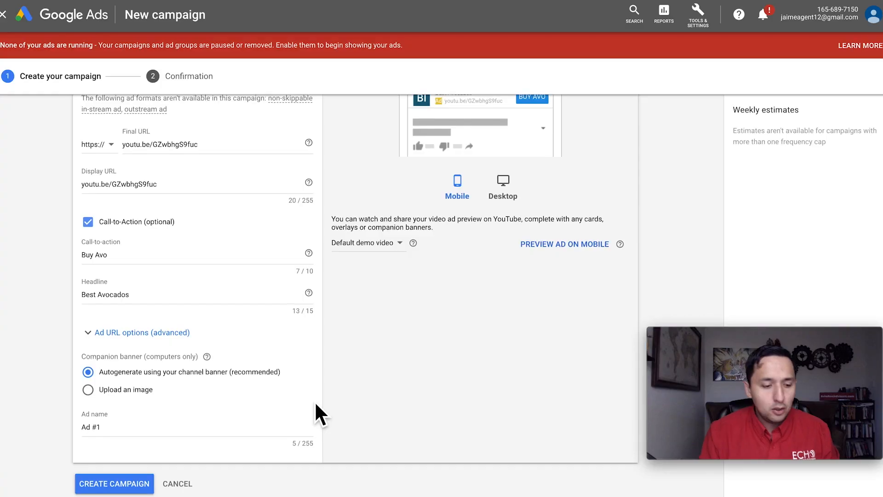
- Review the completed video ad and look back over the ad group's bidding, topics and keywords sections
scroll(315, 401, up, 5)
scroll(315, 401, down, 4)
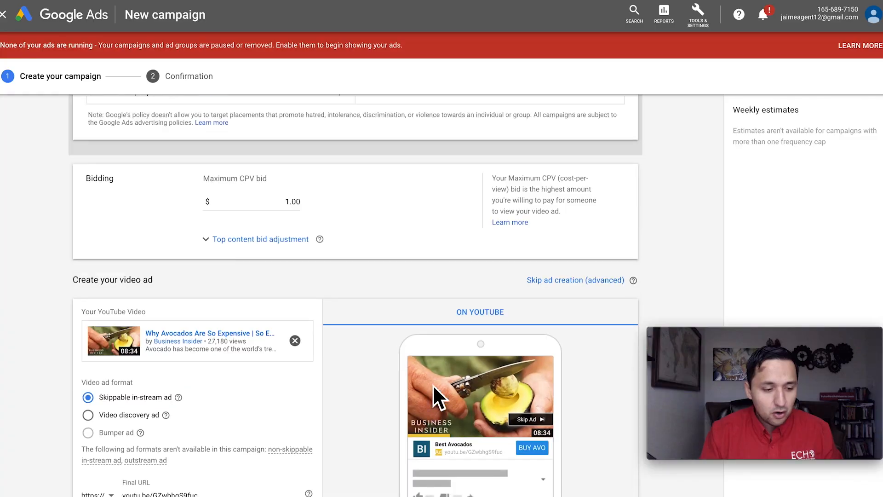
scroll(432, 385, up, 2)
scroll(433, 387, up, 10)
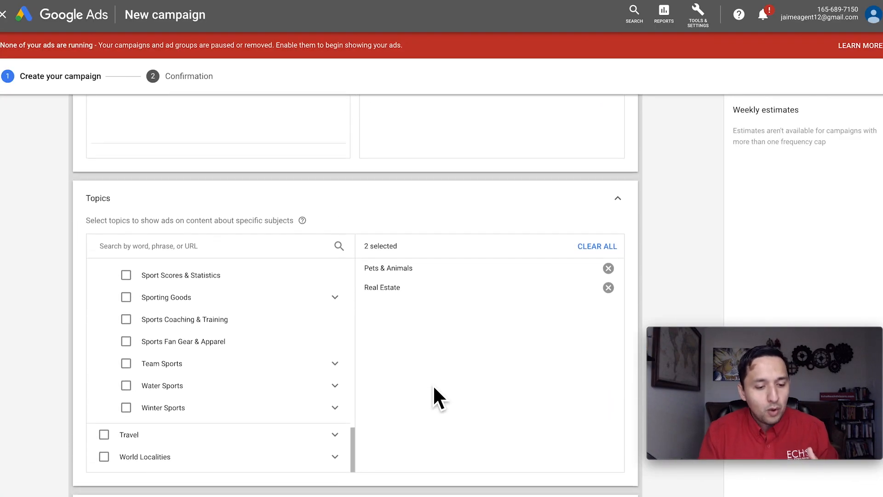
scroll(433, 385, up, 4)
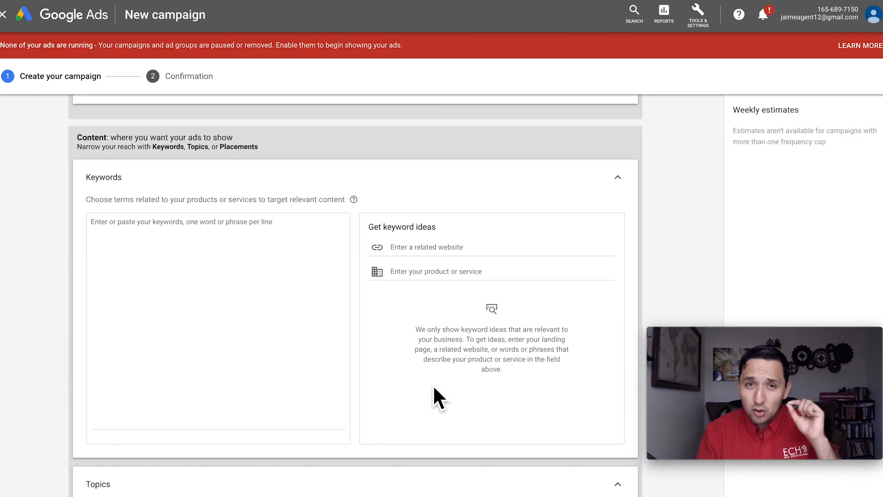